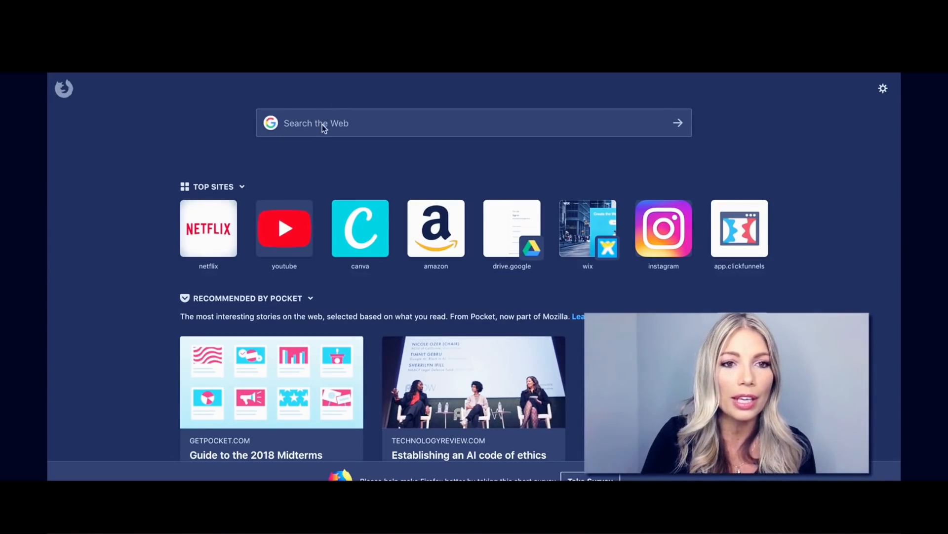
# Go to the Canva website by entering 'canva' in Firefox's address bar.
pyautogui.write('canva')
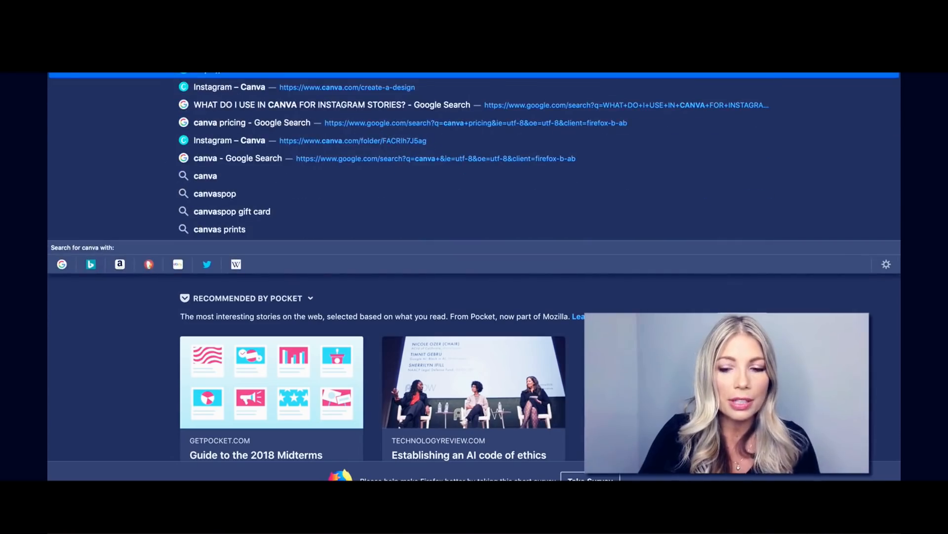
pyautogui.press('Return')
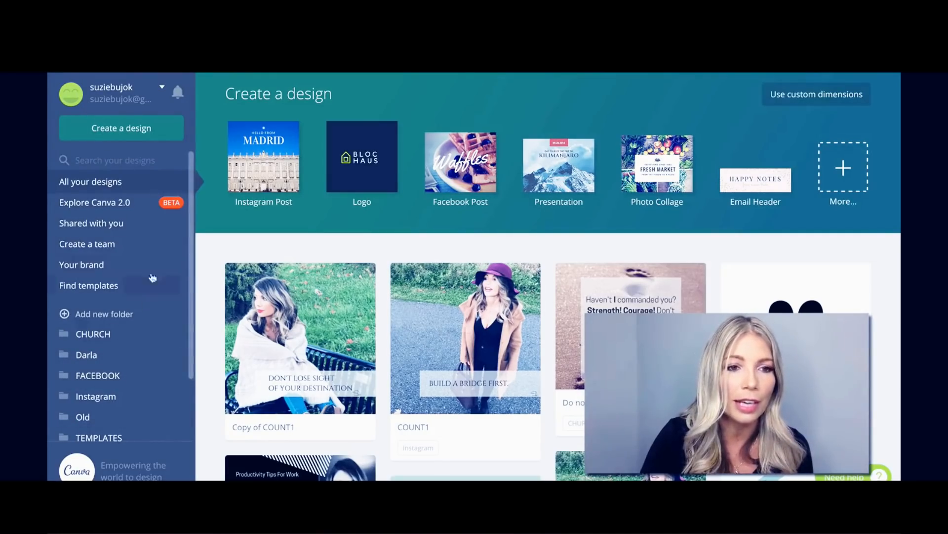
# Expand the Create a design row to list every design type, including Instagram Post.
pyautogui.click(131, 130)
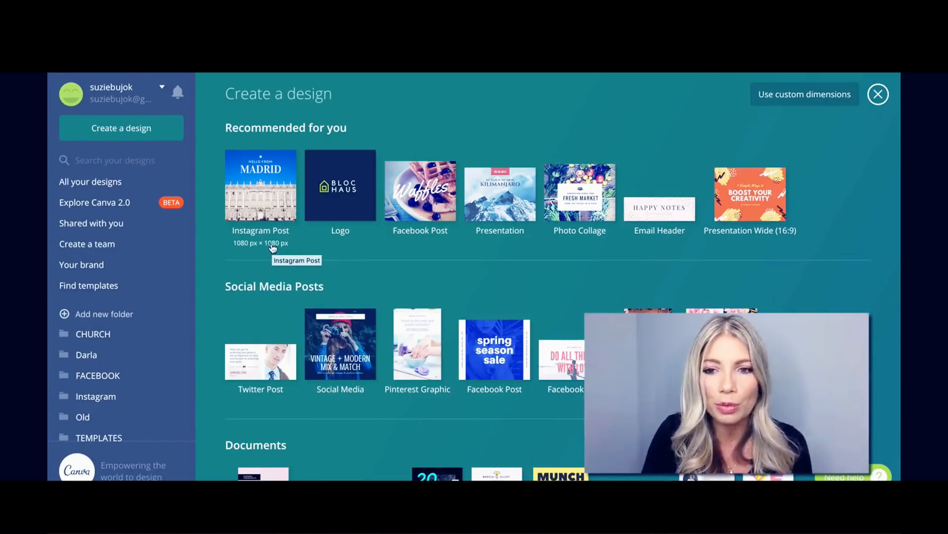
pyautogui.scroll(-1, 431, 268)
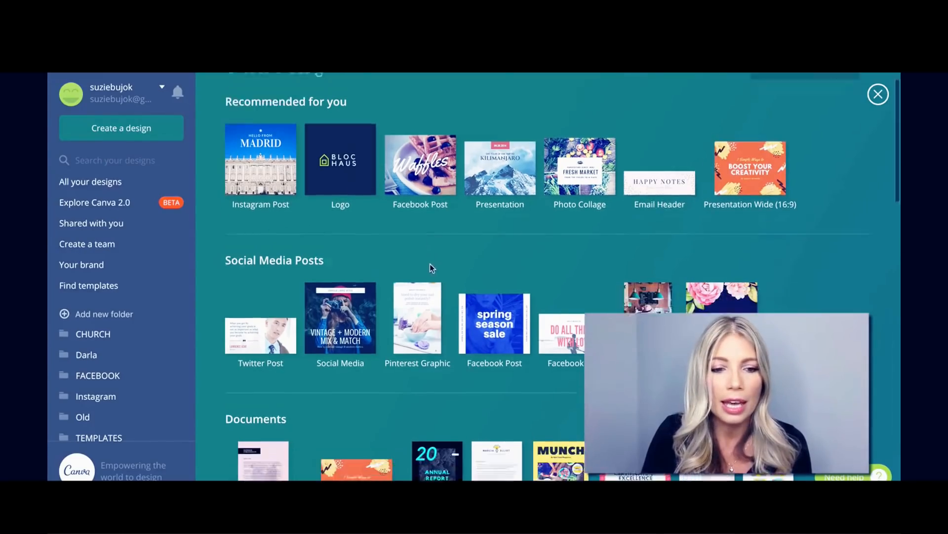
pyautogui.scroll(-5, 430, 267)
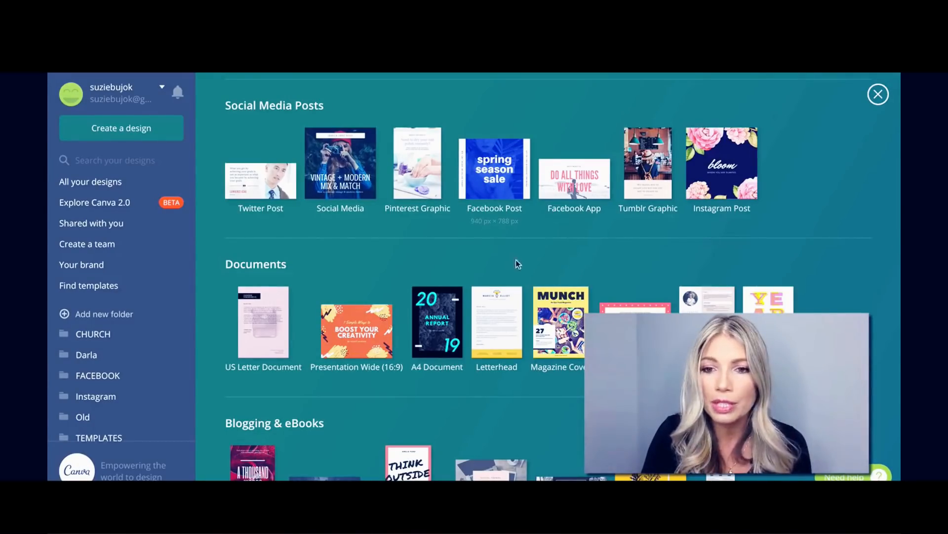
pyautogui.scroll(-1, 511, 282)
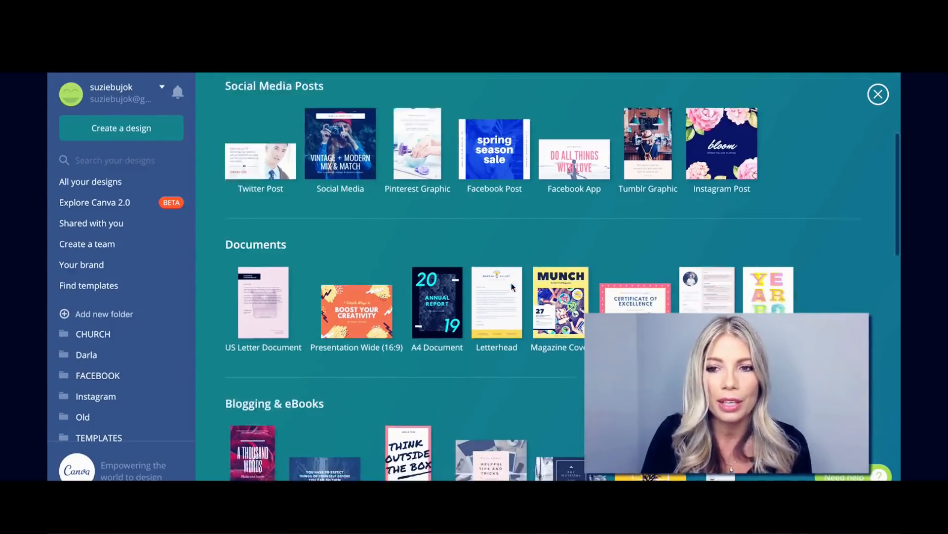
pyautogui.scroll(-1, 511, 283)
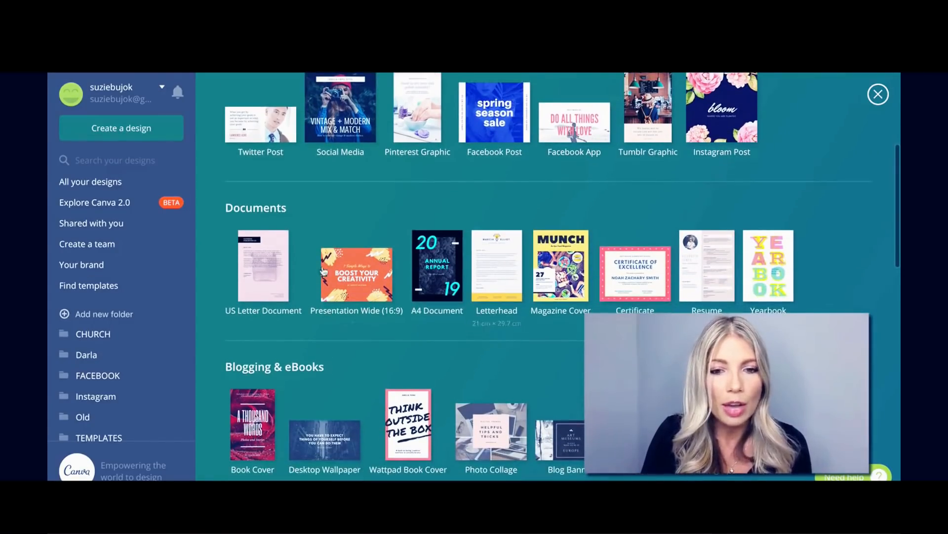
pyautogui.scroll(-2, 321, 340)
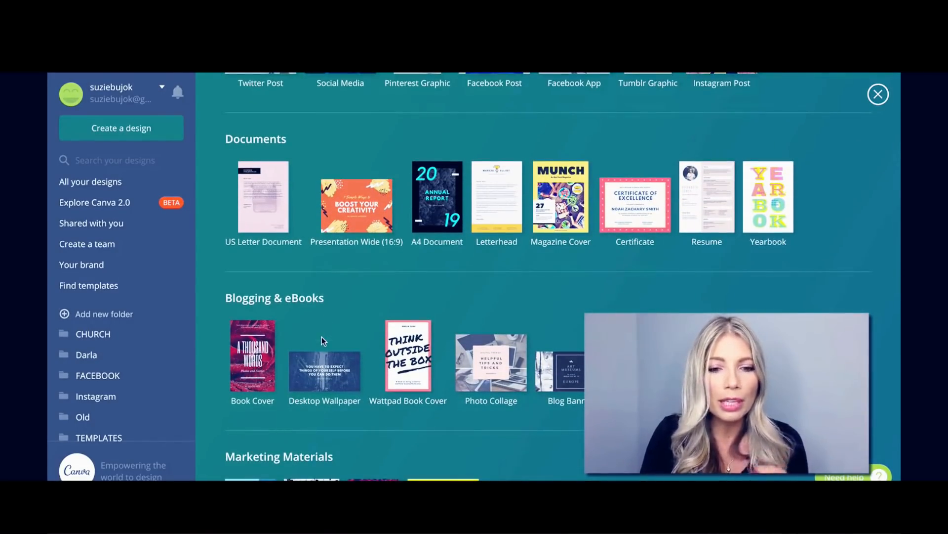
pyautogui.scroll(-2, 321, 338)
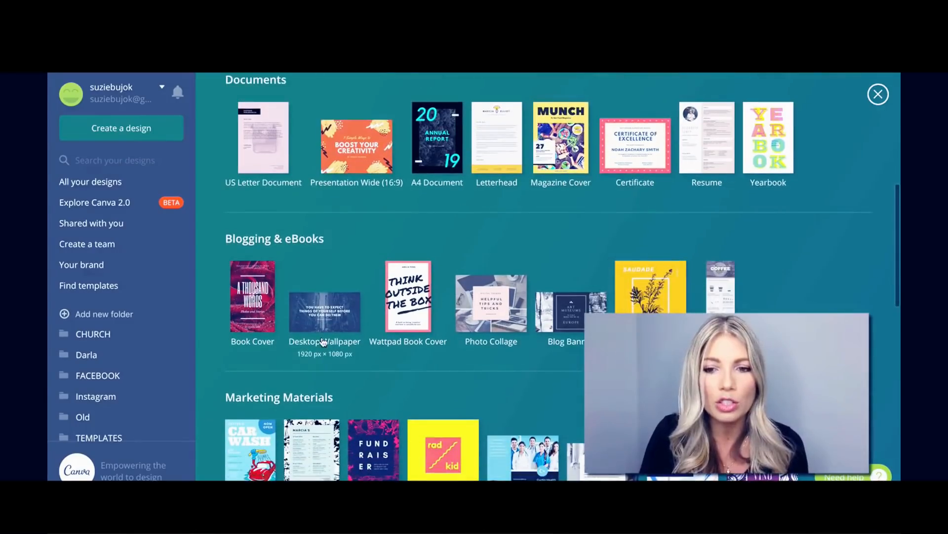
pyautogui.scroll(-2, 321, 341)
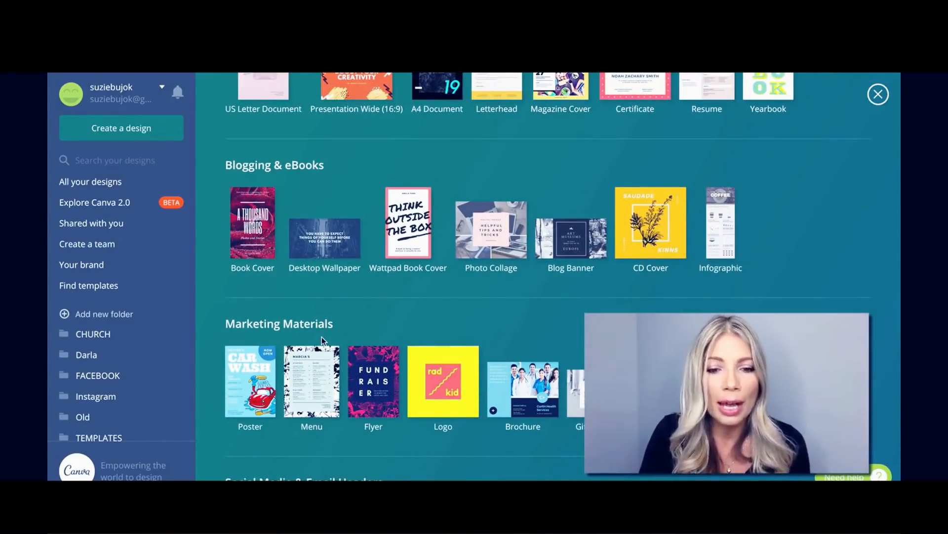
pyautogui.scroll(-2, 322, 337)
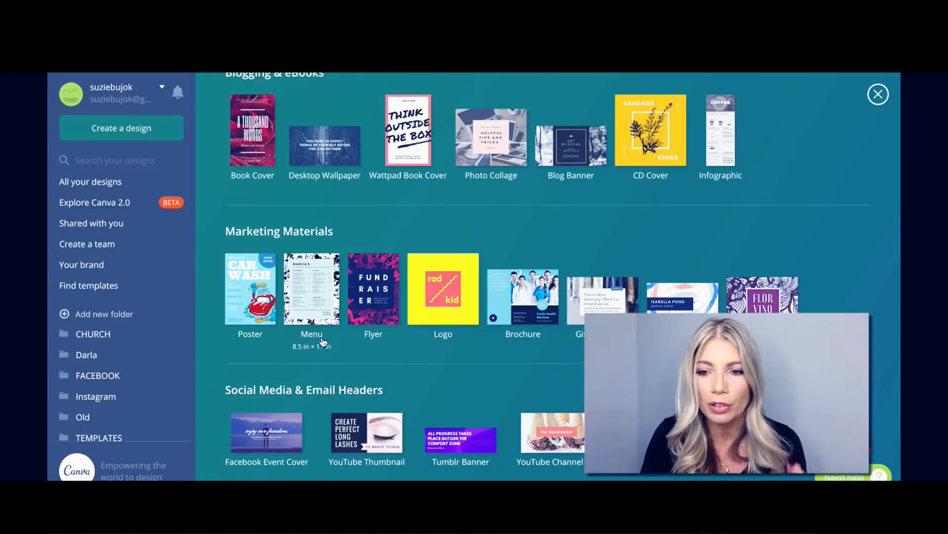
pyautogui.scroll(-6, 321, 341)
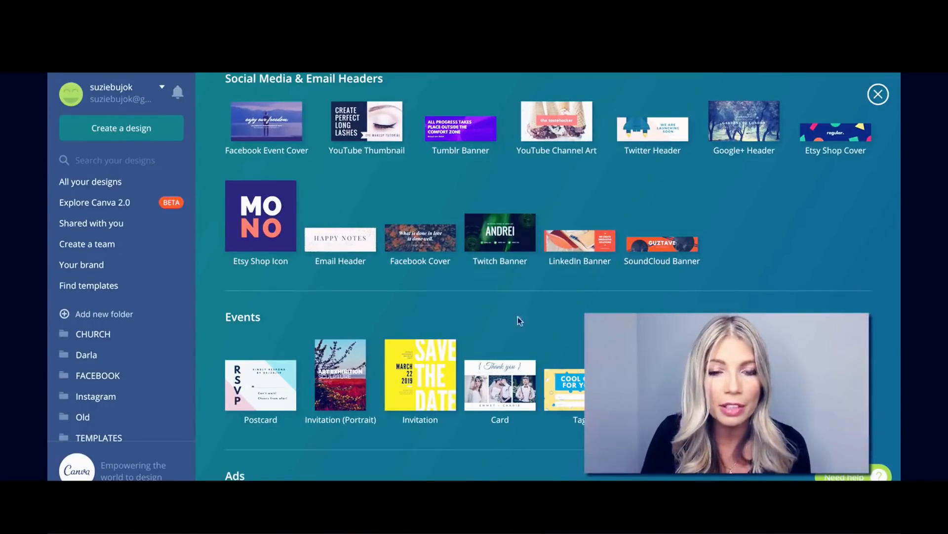
pyautogui.scroll(-3, 464, 289)
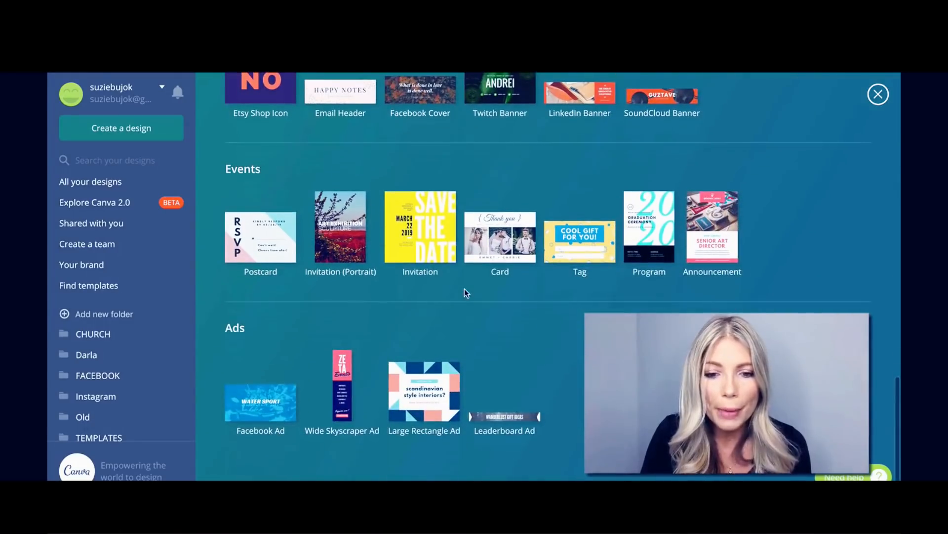
pyautogui.scroll(5, 465, 291)
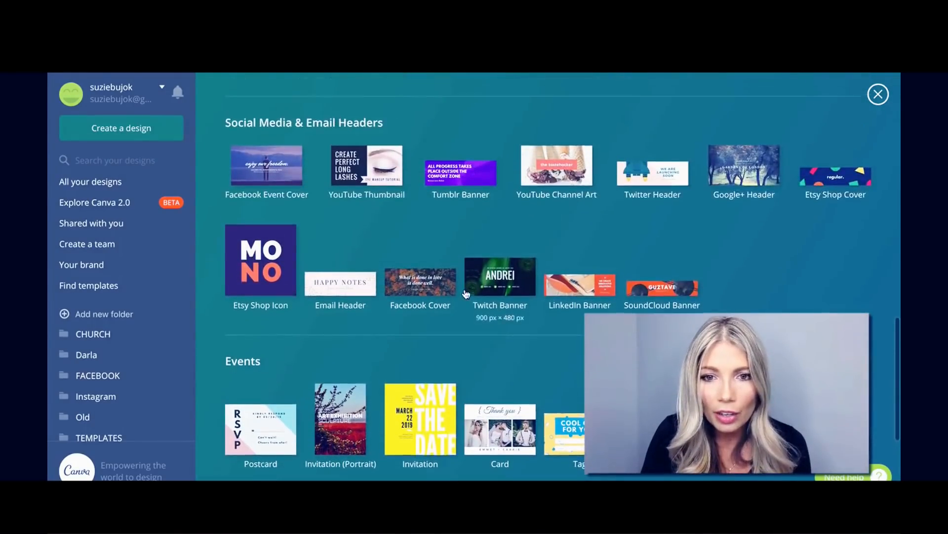
pyautogui.scroll(1, 465, 292)
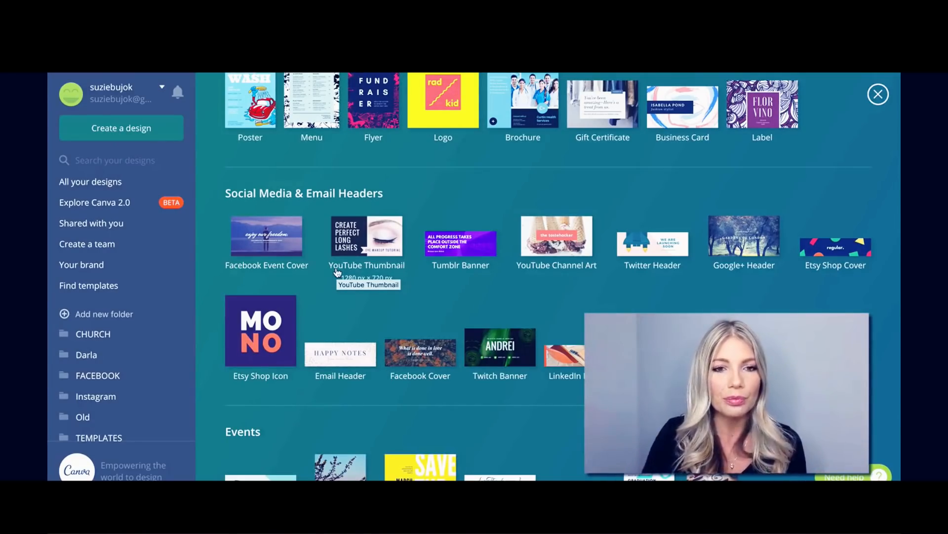
pyautogui.scroll(10, 340, 316)
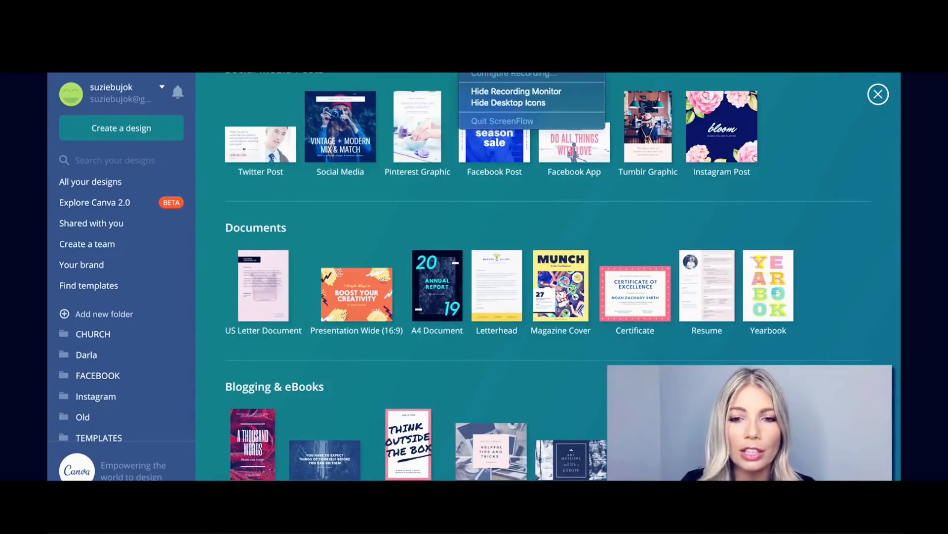
# Show and then hide the custom dimensions fields, returning to the Create a design row.
pyautogui.scroll(5, 478, 233)
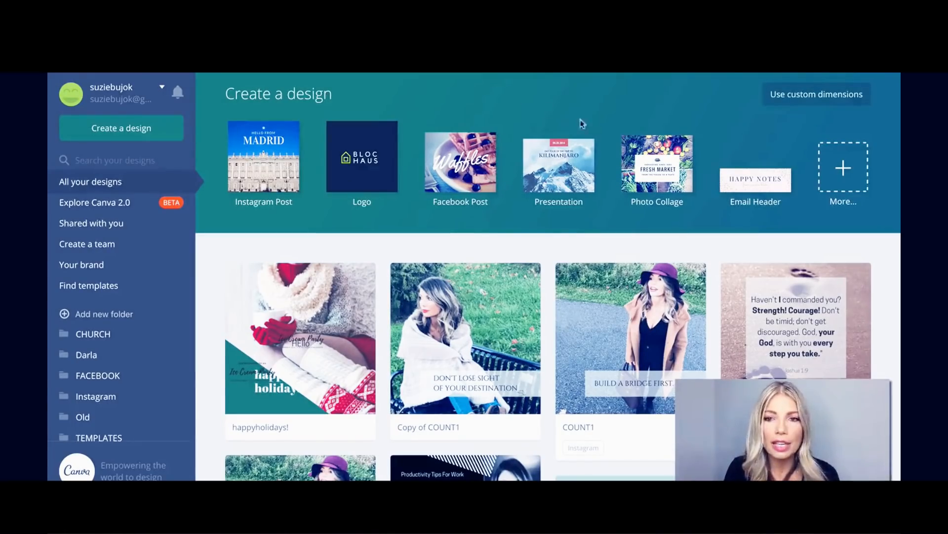
pyautogui.click(804, 99)
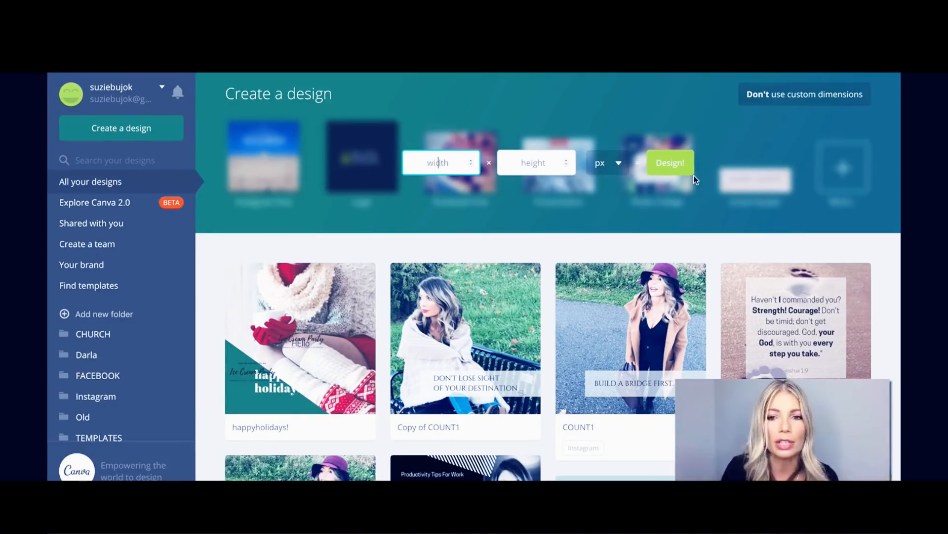
pyautogui.click(743, 156)
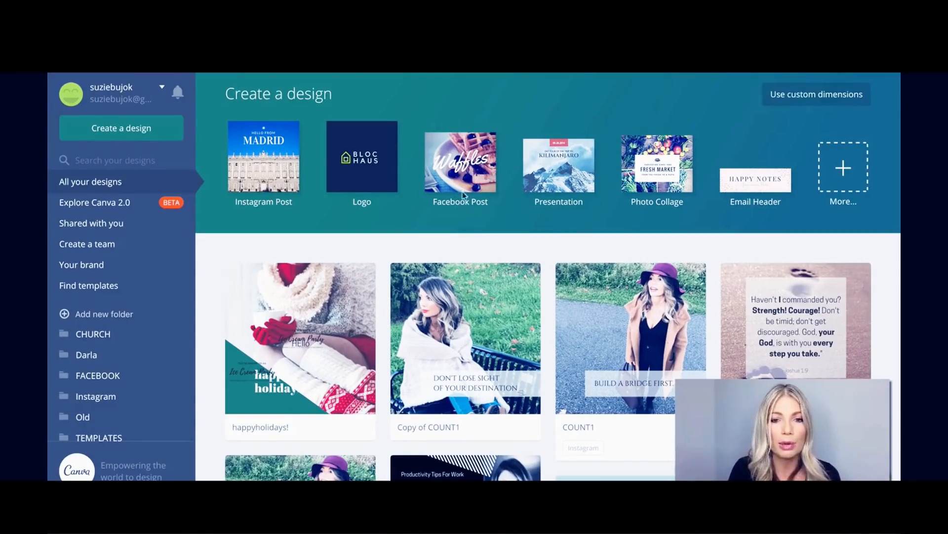
# Start a new Instagram Post design and browse its Layouts panel.
pyautogui.click(252, 162)
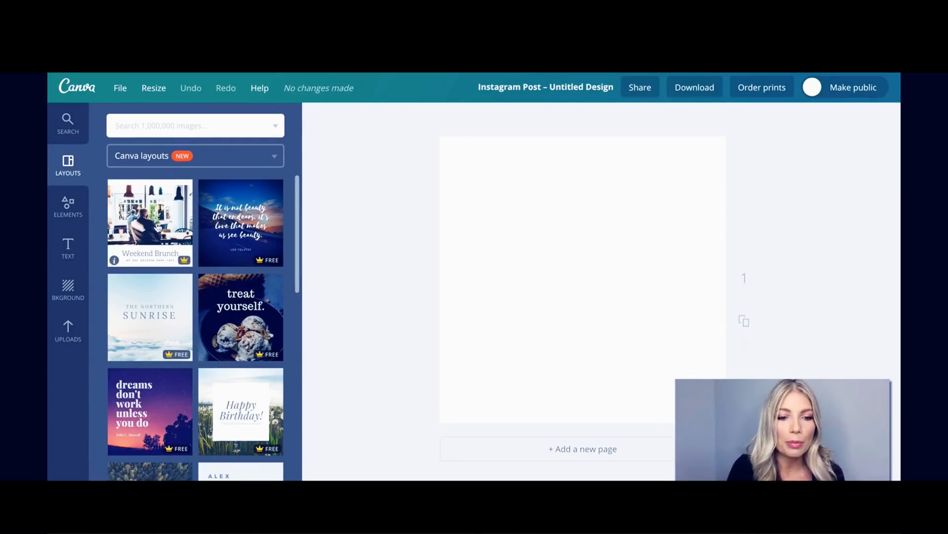
pyautogui.scroll(-5, 158, 227)
pyautogui.scroll(-4, 158, 227)
pyautogui.scroll(-2, 158, 227)
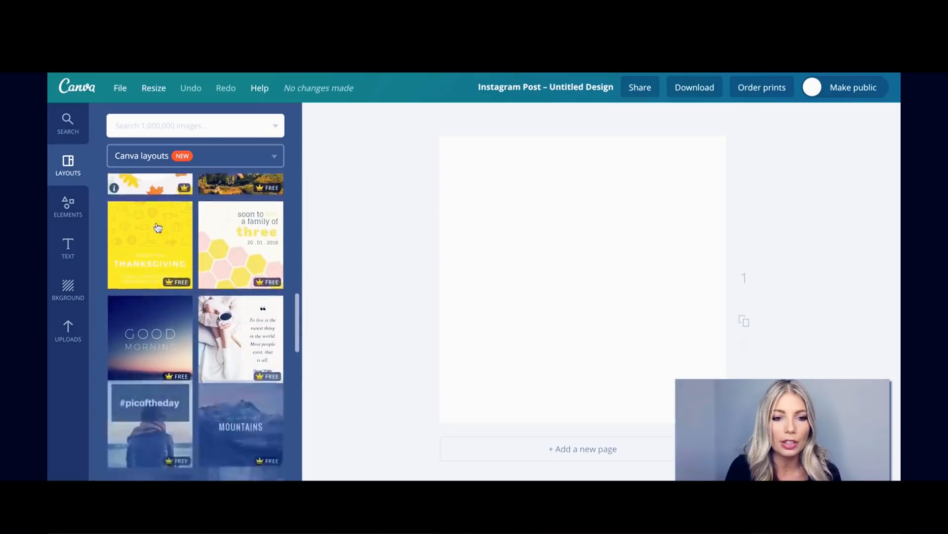
pyautogui.scroll(12, 158, 222)
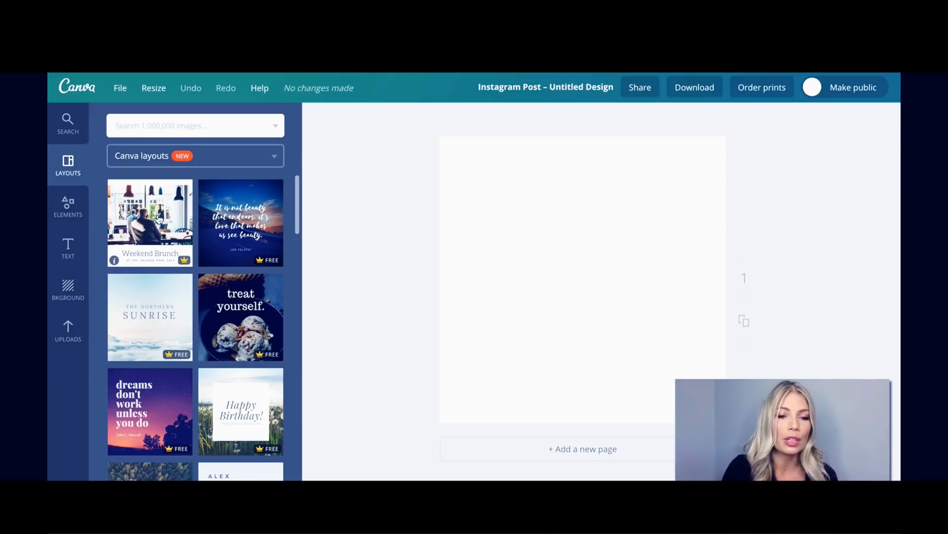
pyautogui.scroll(-6, 237, 223)
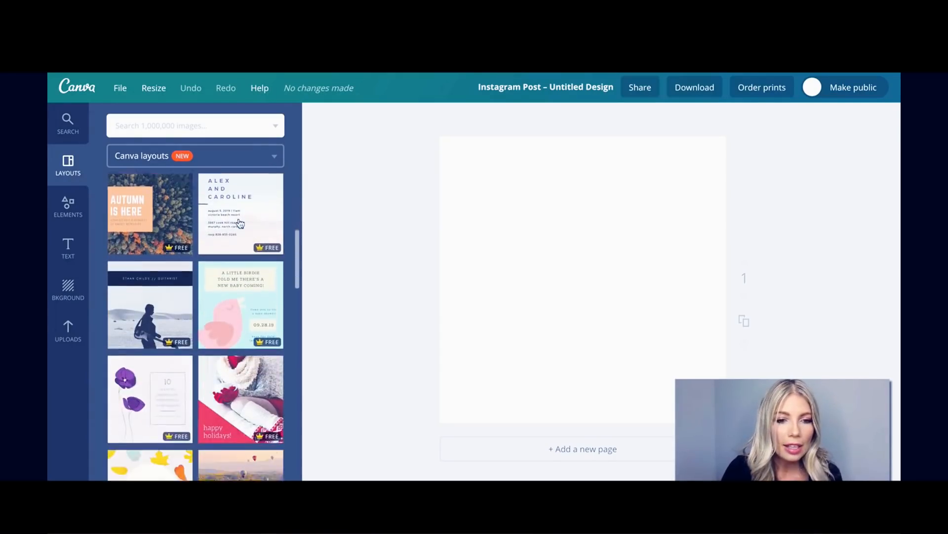
pyautogui.scroll(-10, 240, 223)
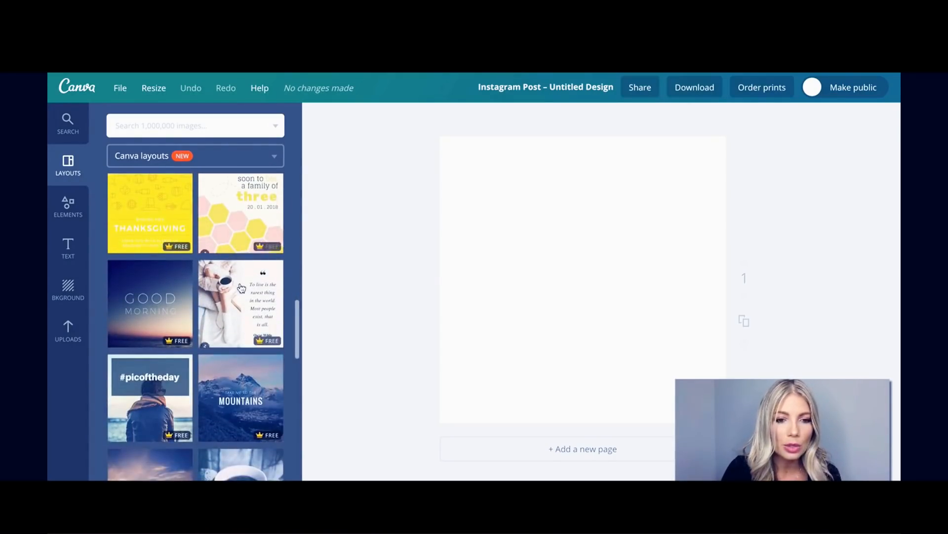
# Apply the coffee-cup quote layout and select its right-hand cell.
pyautogui.click(241, 288)
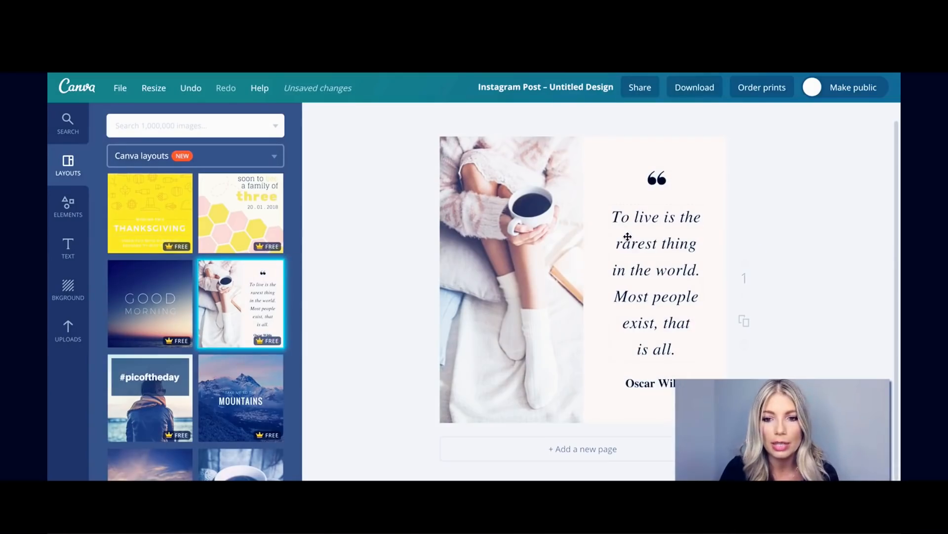
pyautogui.click(625, 148)
pyautogui.click(626, 148)
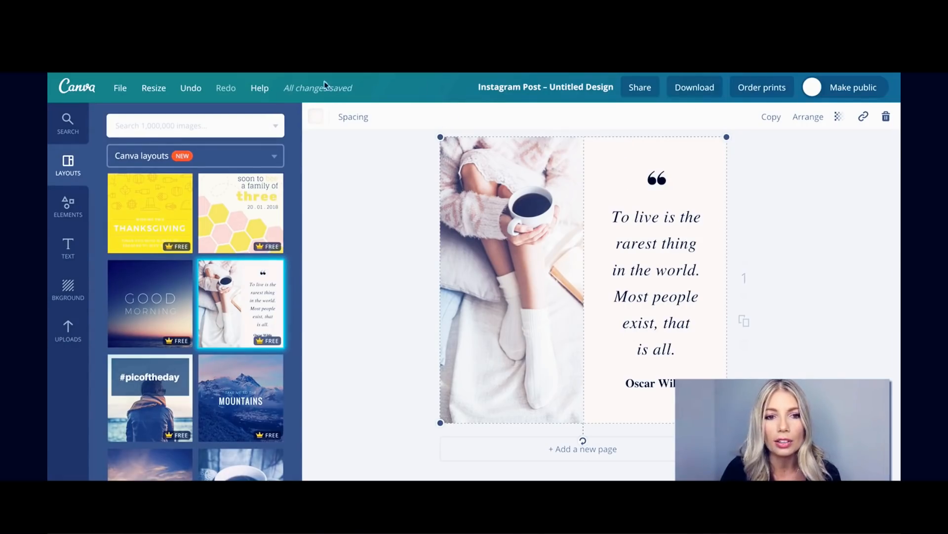
# Colour the right-hand cell pink and change the quote to 'I love coffee, buy my coffee'.
pyautogui.click(316, 119)
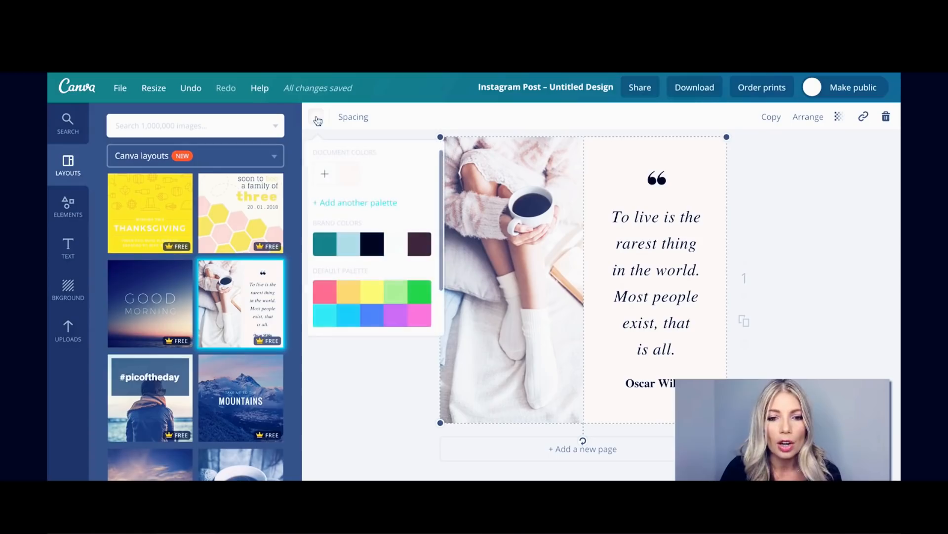
pyautogui.click(323, 291)
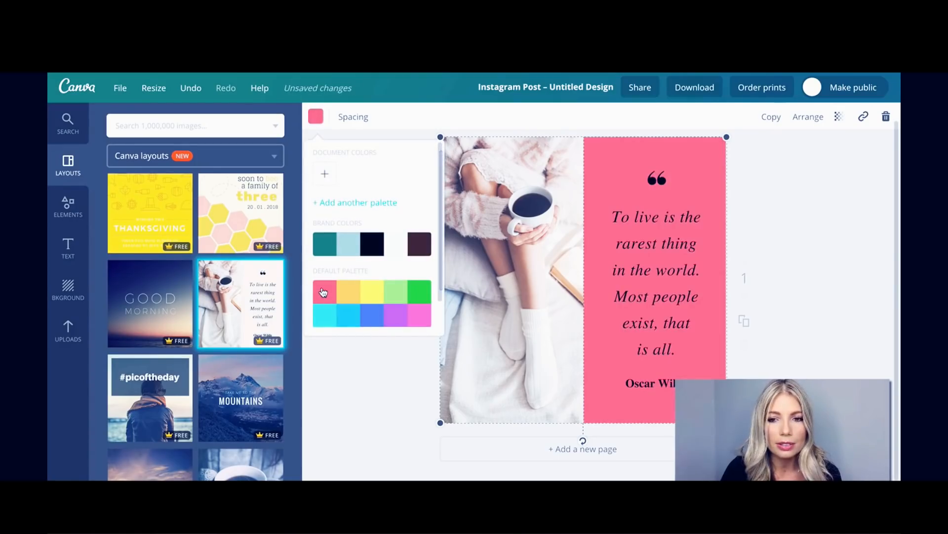
pyautogui.doubleClick(651, 265)
pyautogui.doubleClick(643, 232)
pyautogui.click(649, 262)
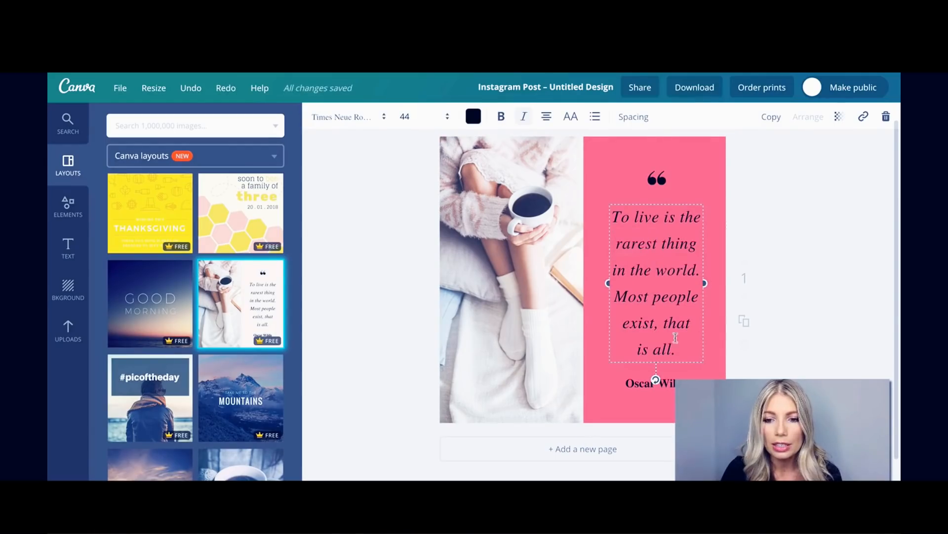
pyautogui.moveTo(682, 354); pyautogui.dragTo(610, 219)
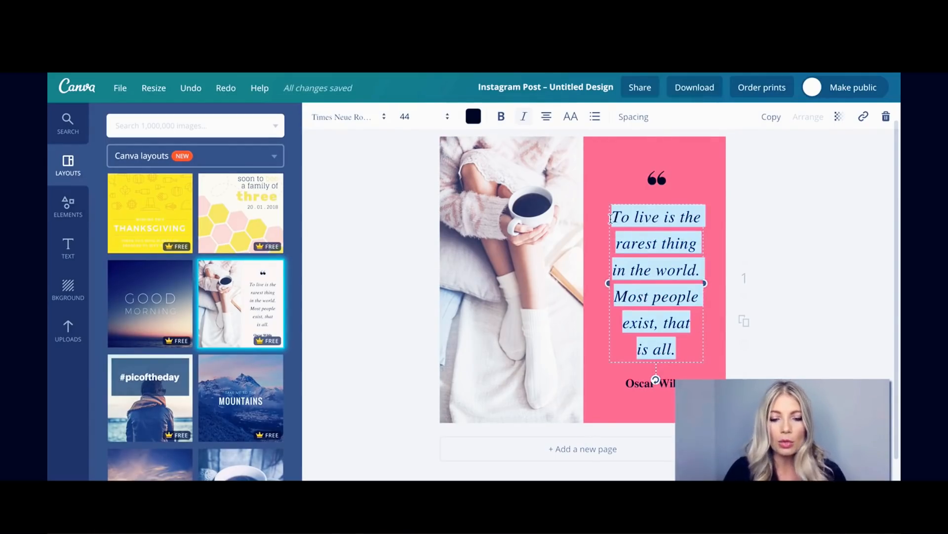
pyautogui.write('I love')
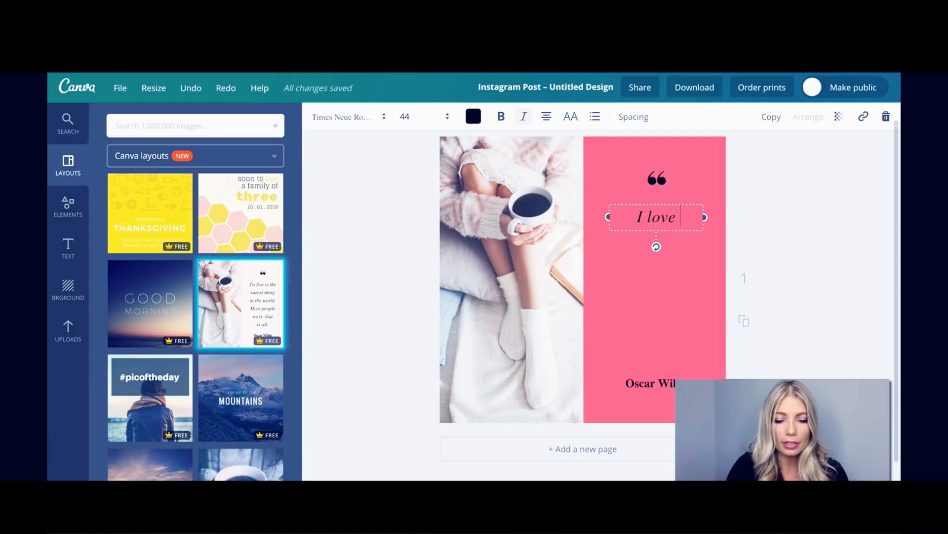
pyautogui.write(' coffee, buy')
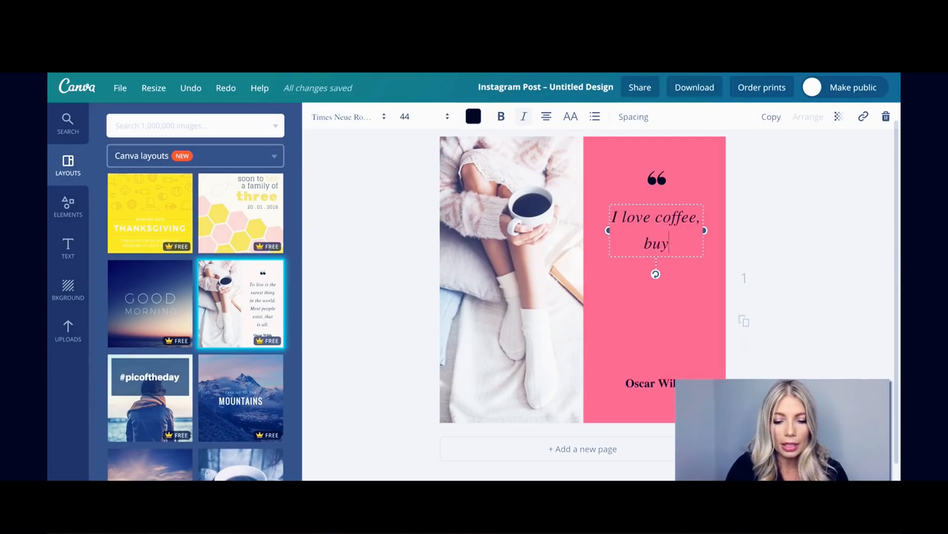
pyautogui.write(' my coffee')
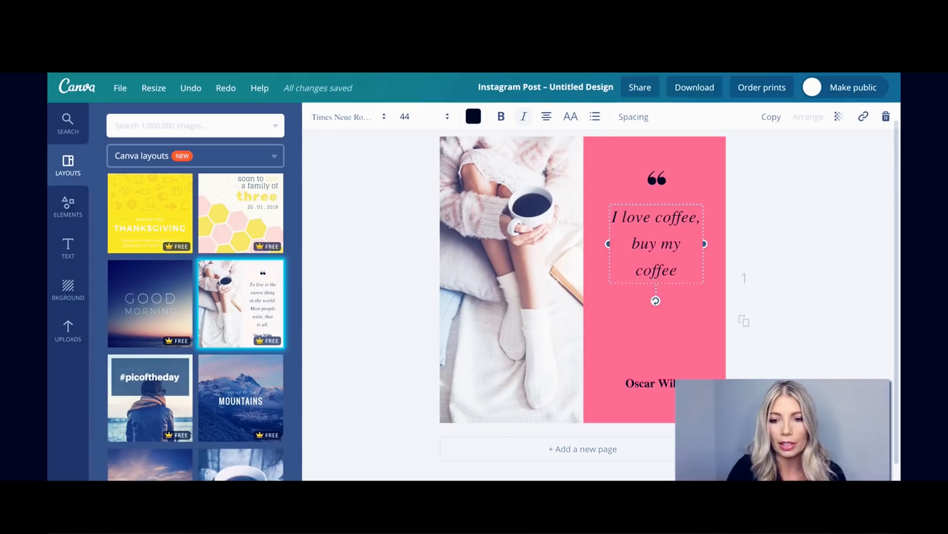
pyautogui.press('Return')
pyautogui.press('BackSpace')
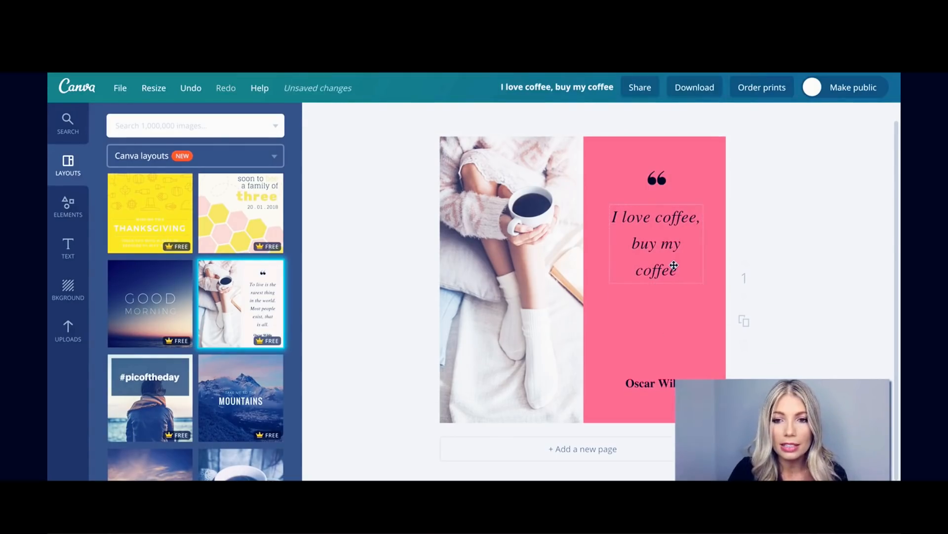
# Set the quote's font to Abril Fatface and its text colour to white.
pyautogui.click(350, 119)
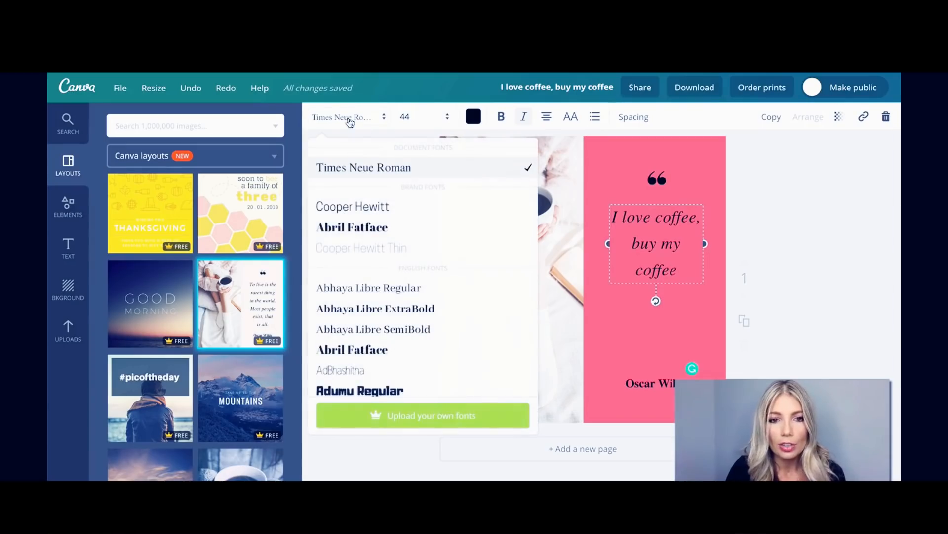
pyautogui.scroll(-5, 359, 226)
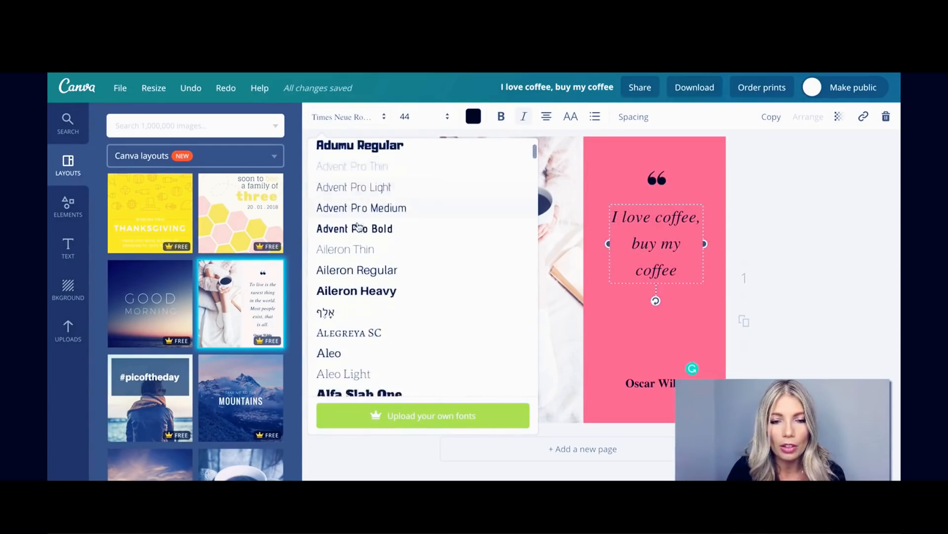
pyautogui.scroll(5, 357, 226)
pyautogui.click(358, 224)
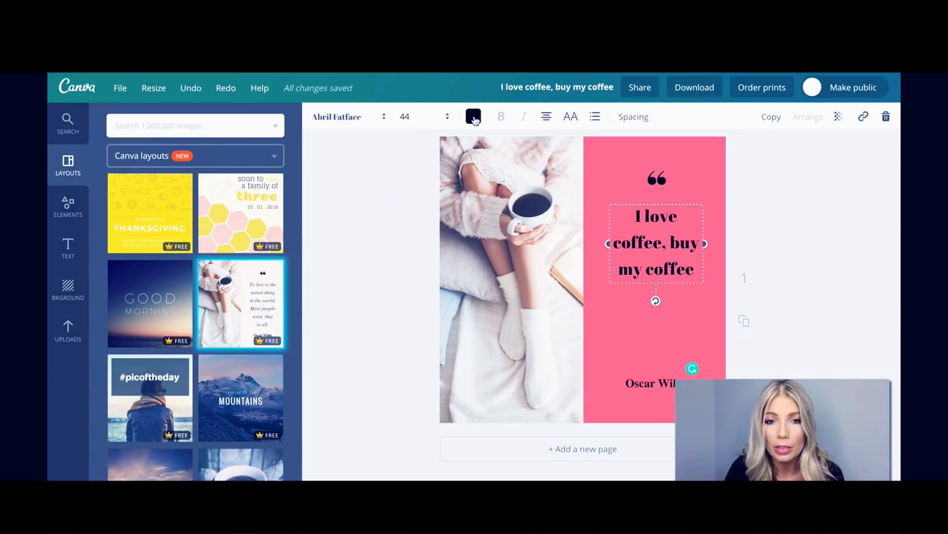
pyautogui.click(474, 118)
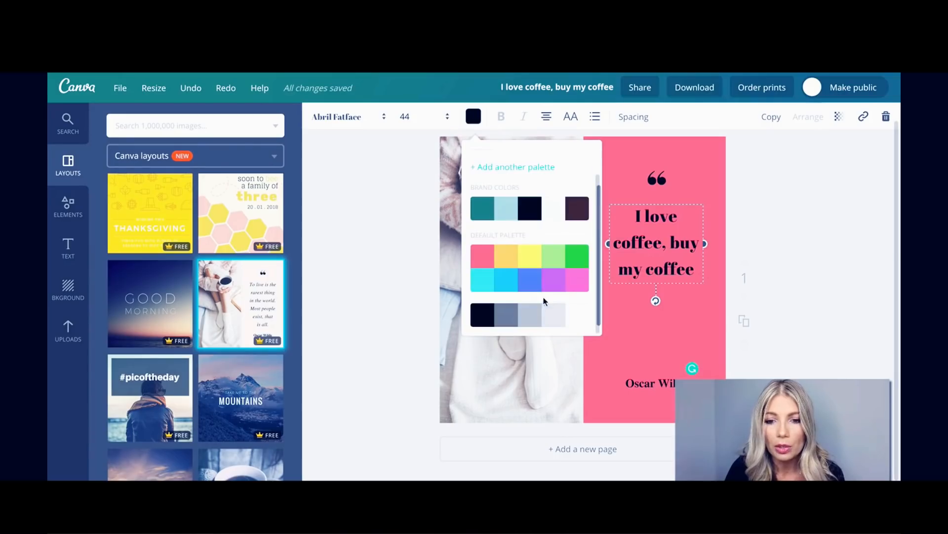
pyautogui.click(571, 317)
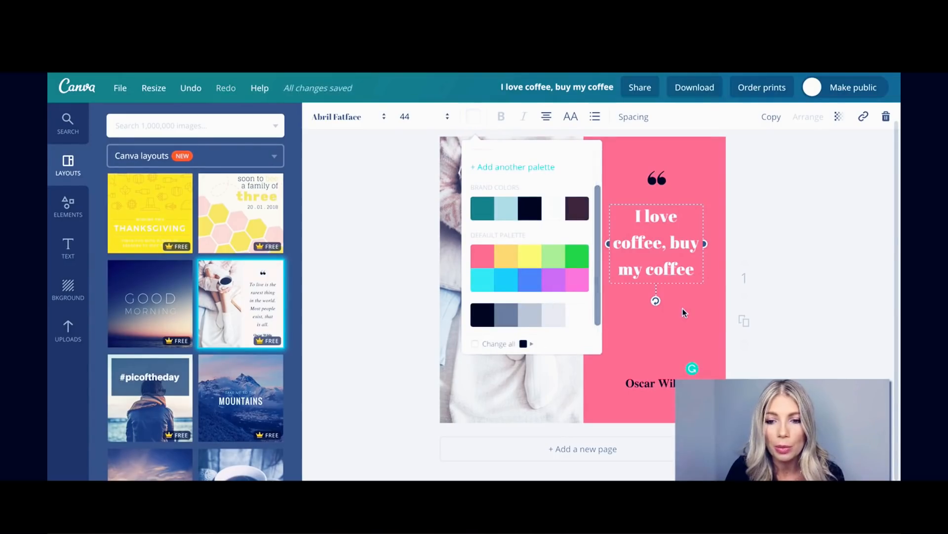
pyautogui.press('Escape')
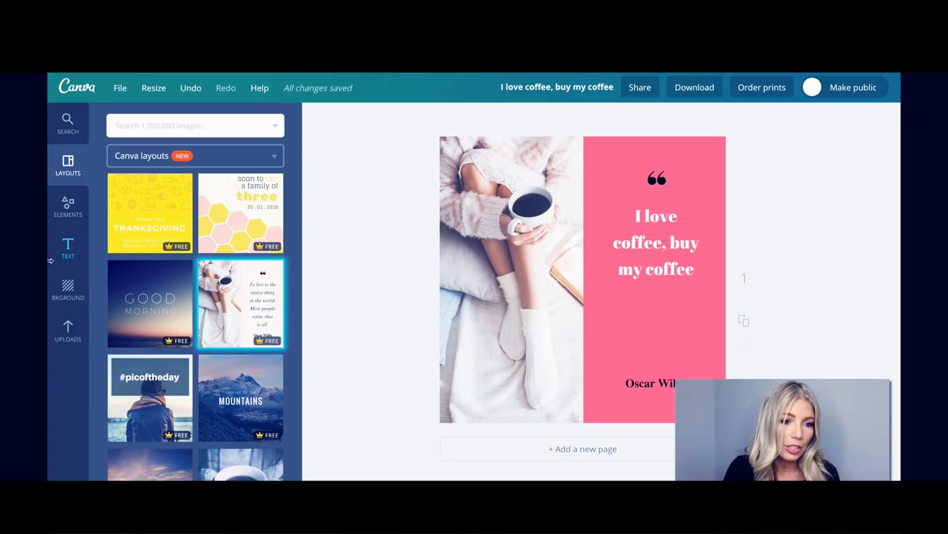
# Bring up the Text panel, trying a heading box on the pink panel then discarding it.
pyautogui.click(58, 243)
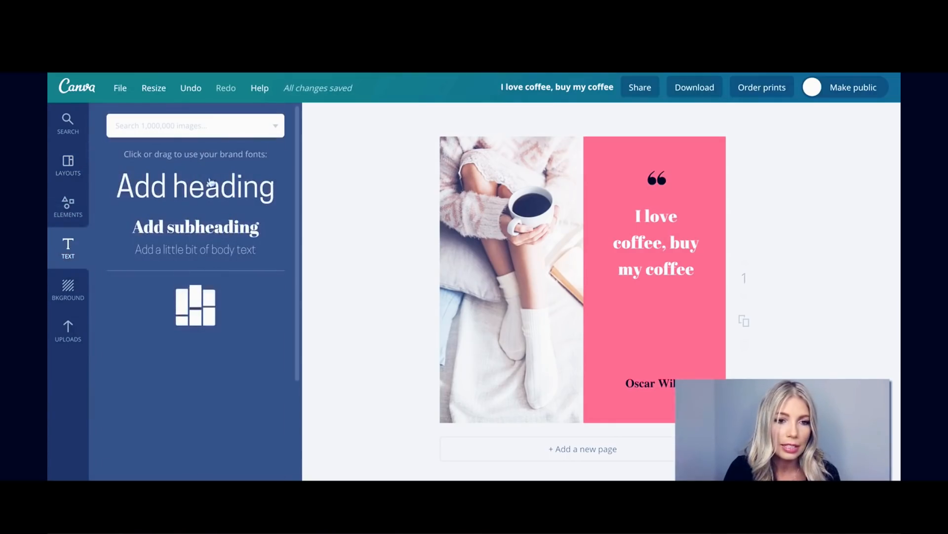
pyautogui.moveTo(218, 192); pyautogui.dragTo(598, 290)
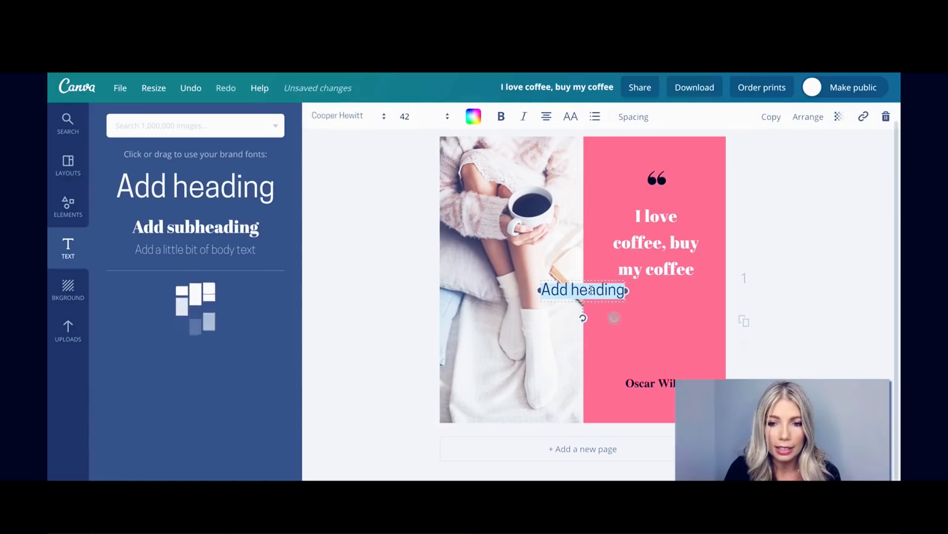
pyautogui.press('BackSpace')
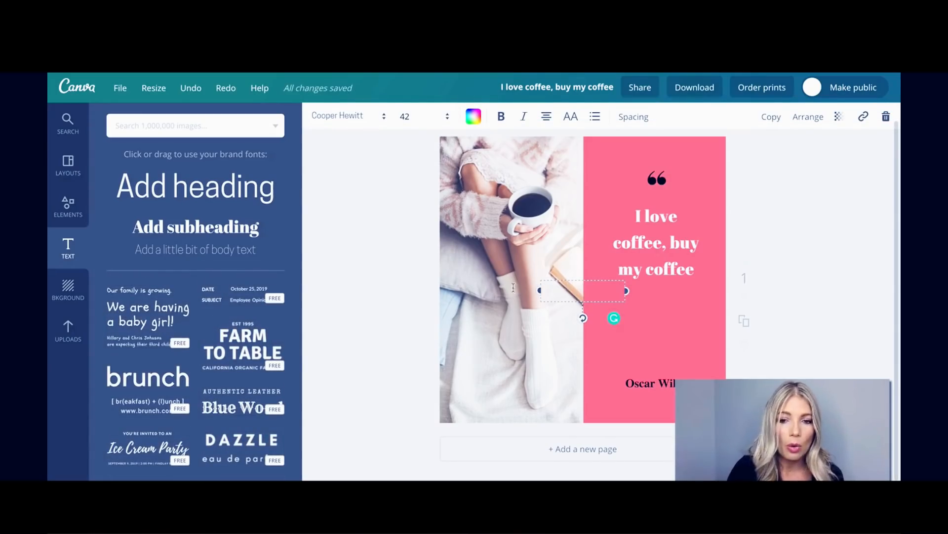
pyautogui.click(820, 135)
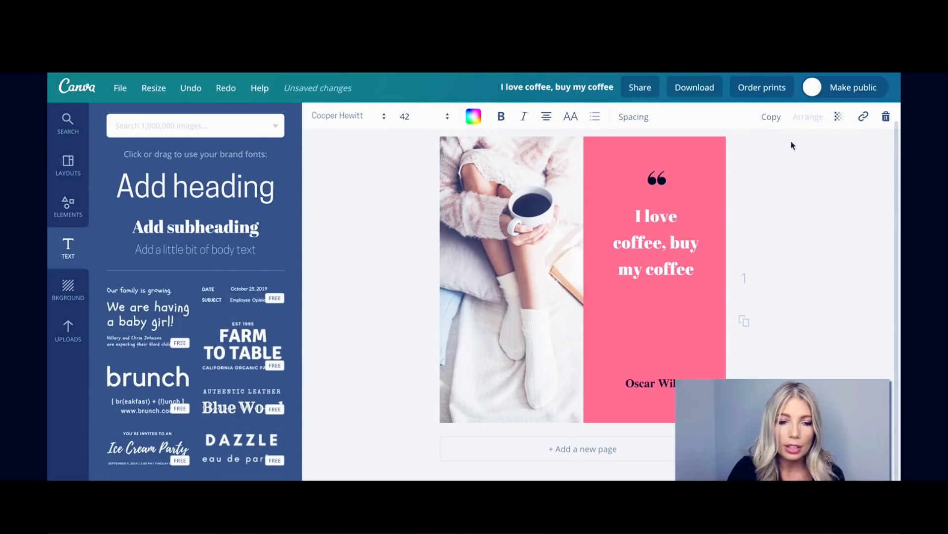
pyautogui.scroll(-2, 181, 348)
pyautogui.scroll(-5, 182, 348)
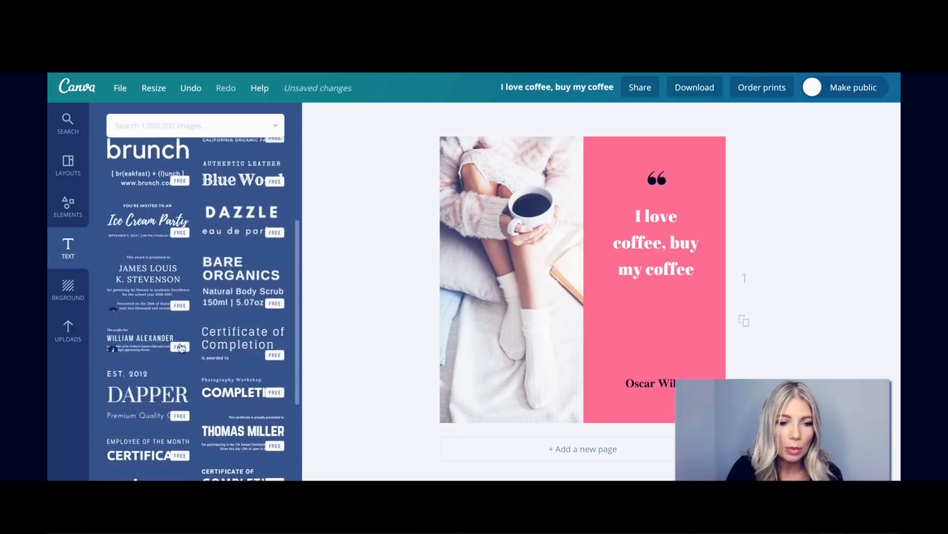
pyautogui.scroll(-2, 182, 348)
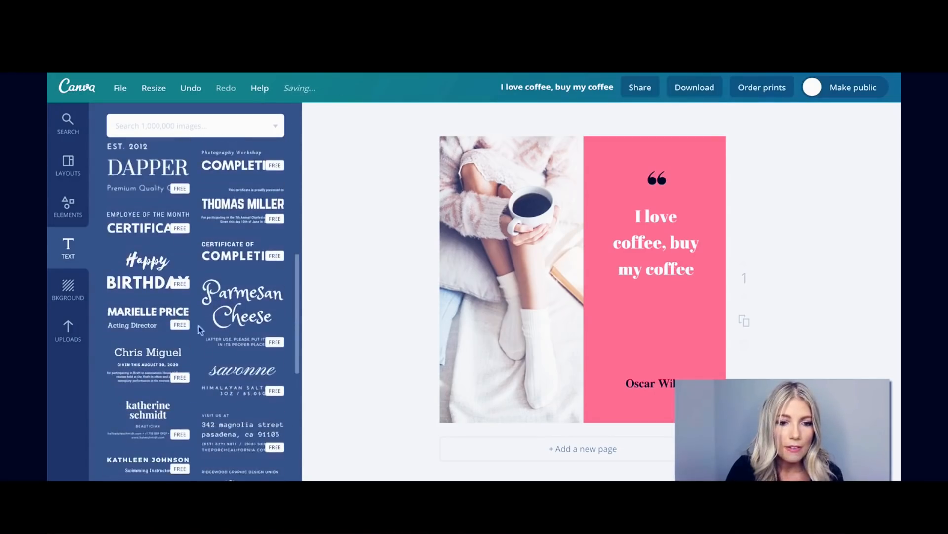
pyautogui.scroll(-3, 199, 325)
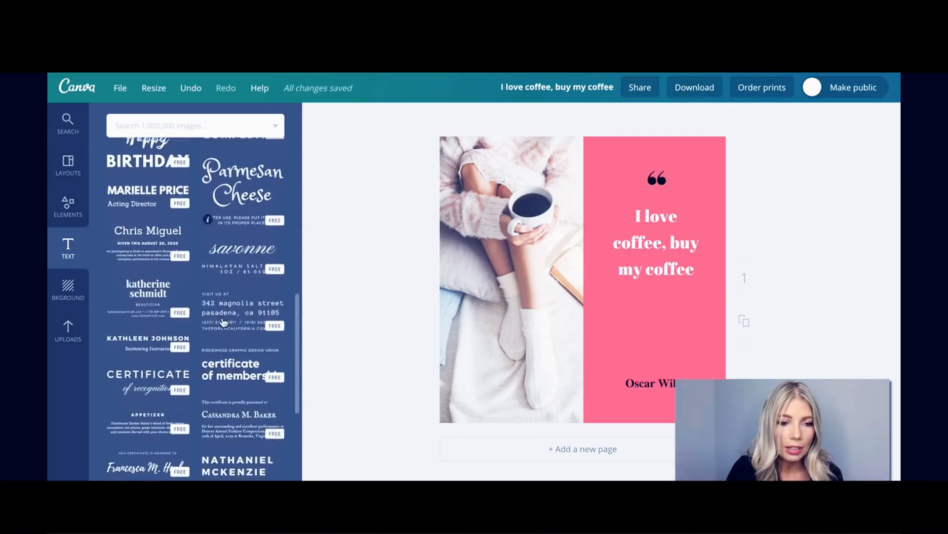
pyautogui.click(247, 261)
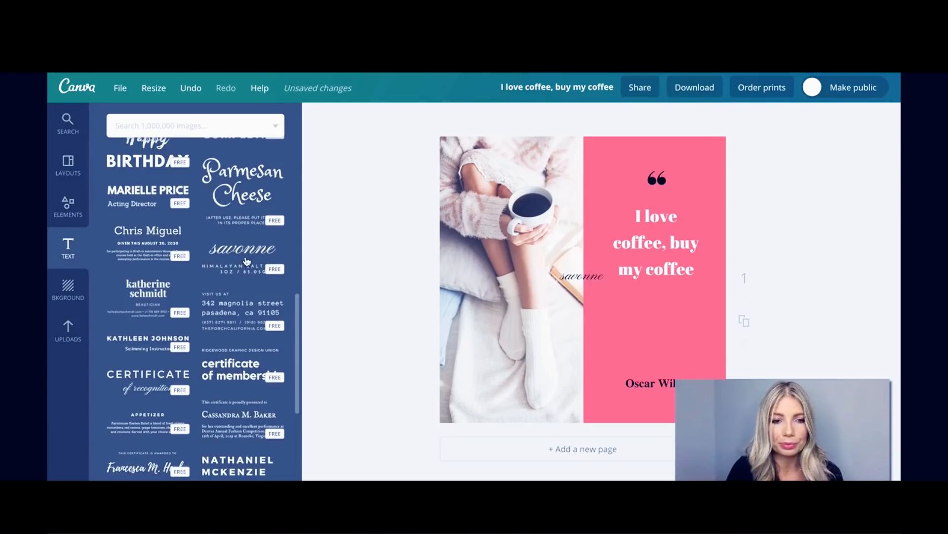
pyautogui.moveTo(247, 262); pyautogui.dragTo(654, 321)
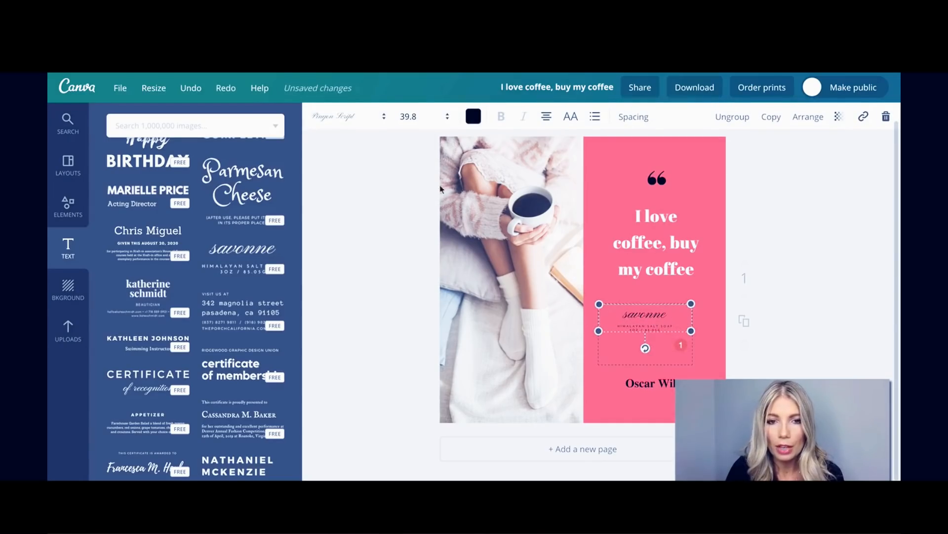
pyautogui.click(446, 119)
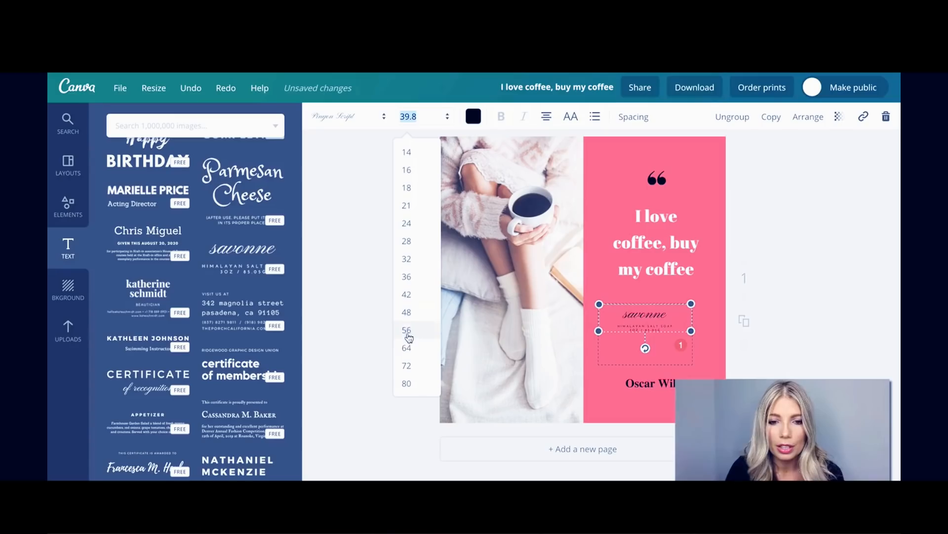
pyautogui.click(407, 347)
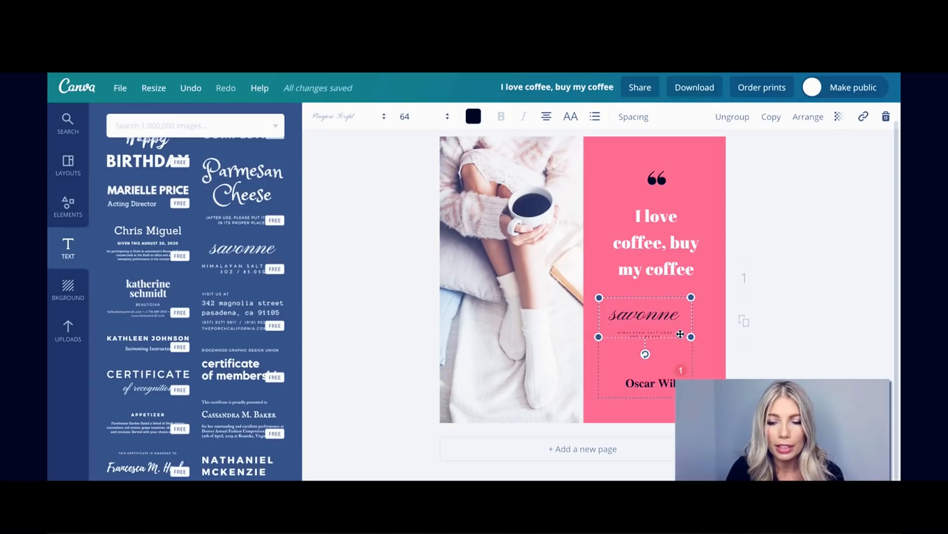
pyautogui.doubleClick(677, 319)
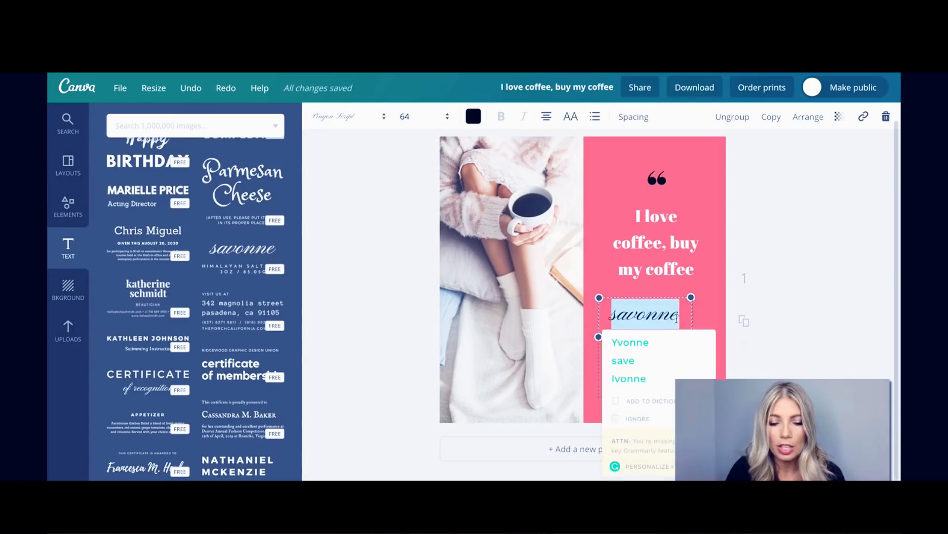
pyautogui.write('my')
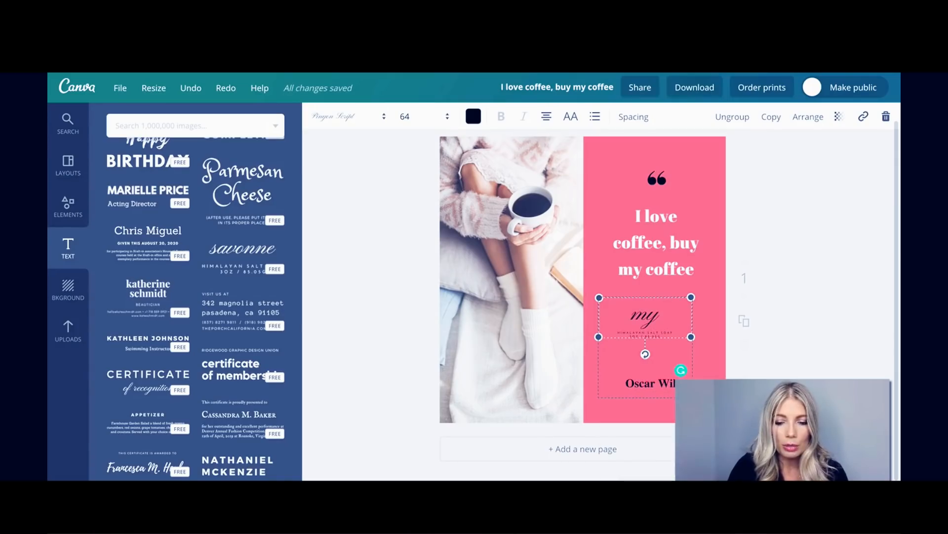
pyautogui.write(' te')
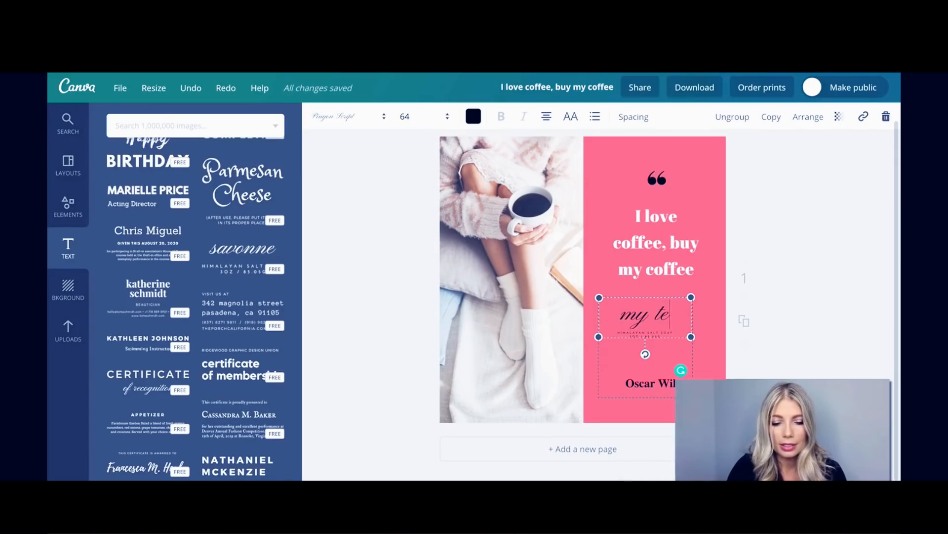
pyautogui.press('BackSpace')
pyautogui.write('ext')
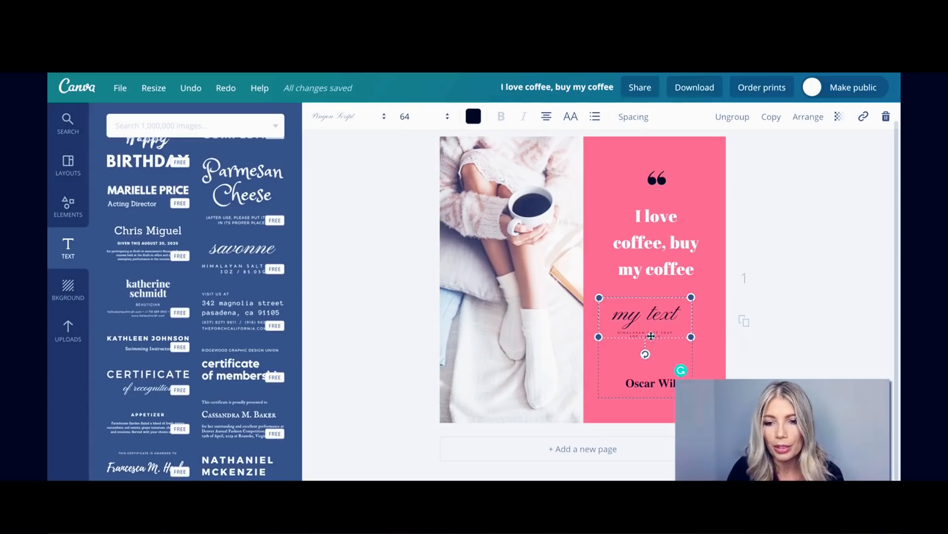
pyautogui.press('BackSpace')
pyautogui.press('BackSpace')
pyautogui.press('BackSpace')
pyautogui.press('BackSpace')
pyautogui.press('BackSpace')
pyautogui.press('BackSpace')
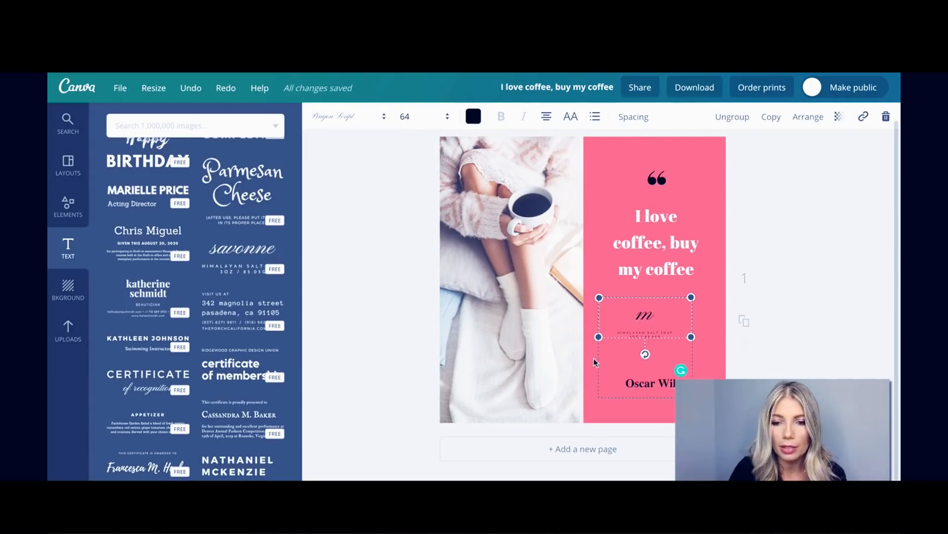
pyautogui.keyDown('shift'); pyautogui.click(595, 321); pyautogui.keyUp('shift')
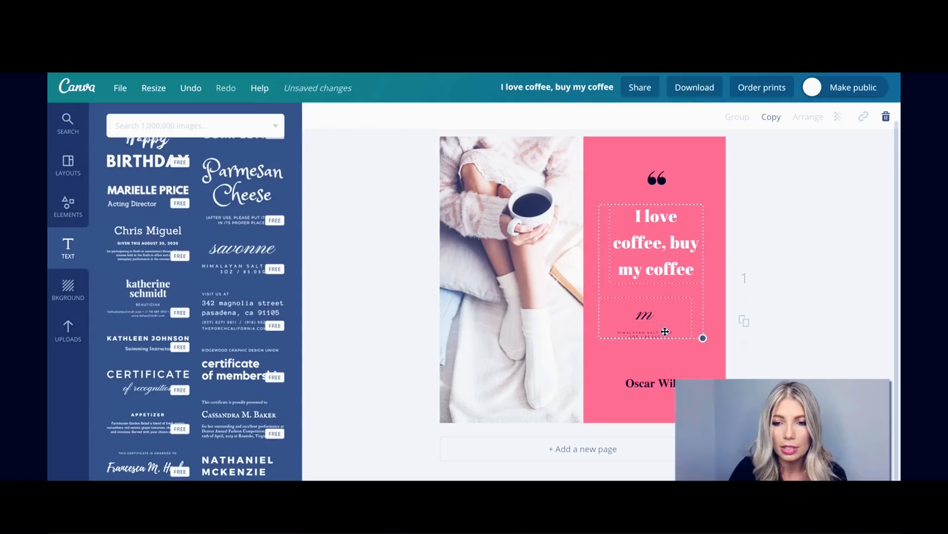
pyautogui.click(608, 375)
pyautogui.click(647, 316)
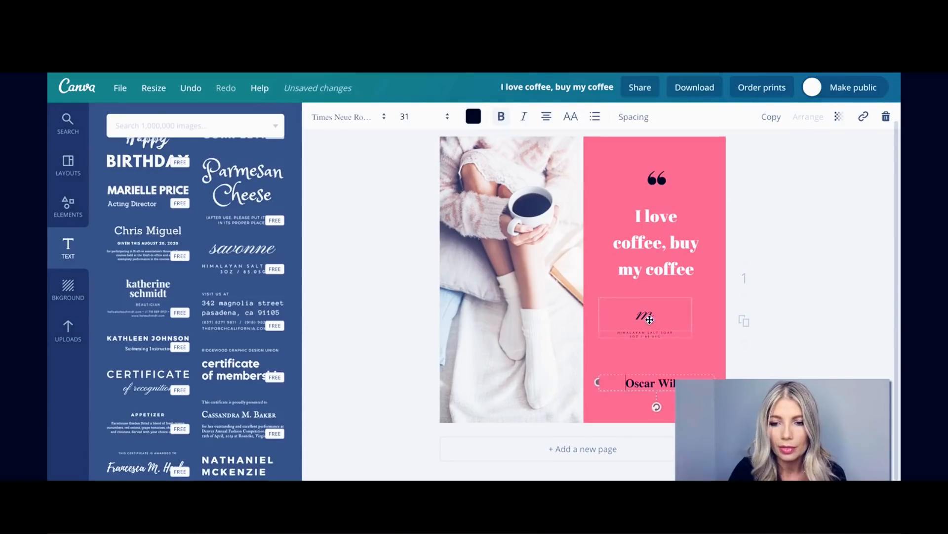
pyautogui.press('Delete')
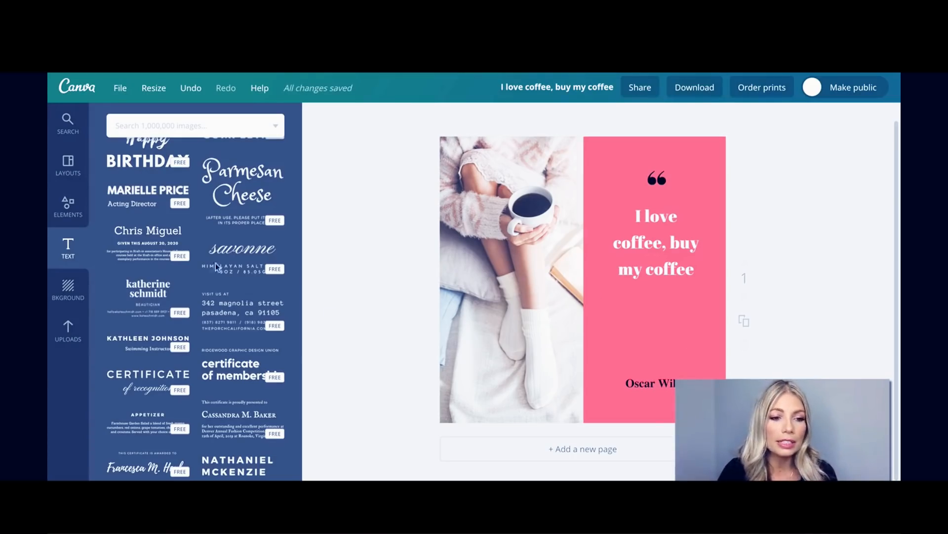
# Upload an image file from the Downloads folder to Canva's Uploads library.
pyautogui.click(67, 328)
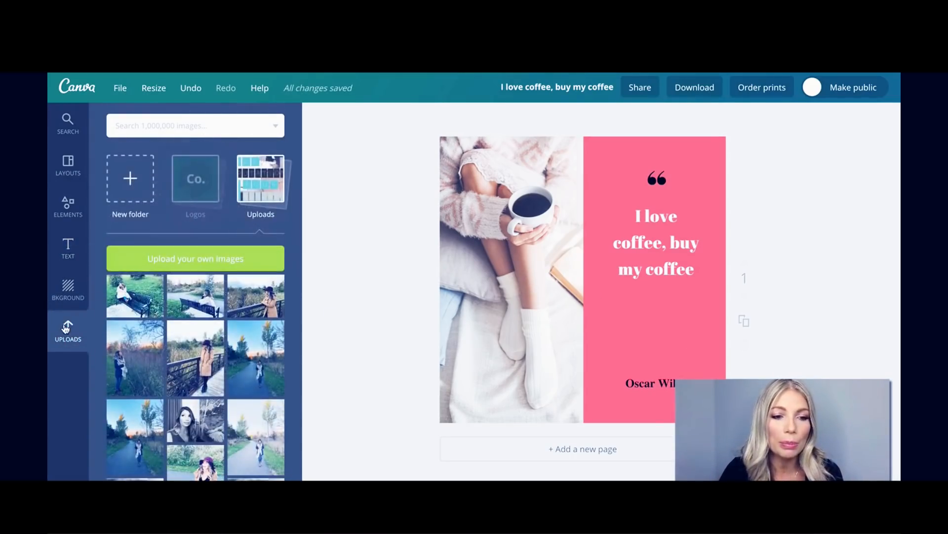
pyautogui.click(196, 259)
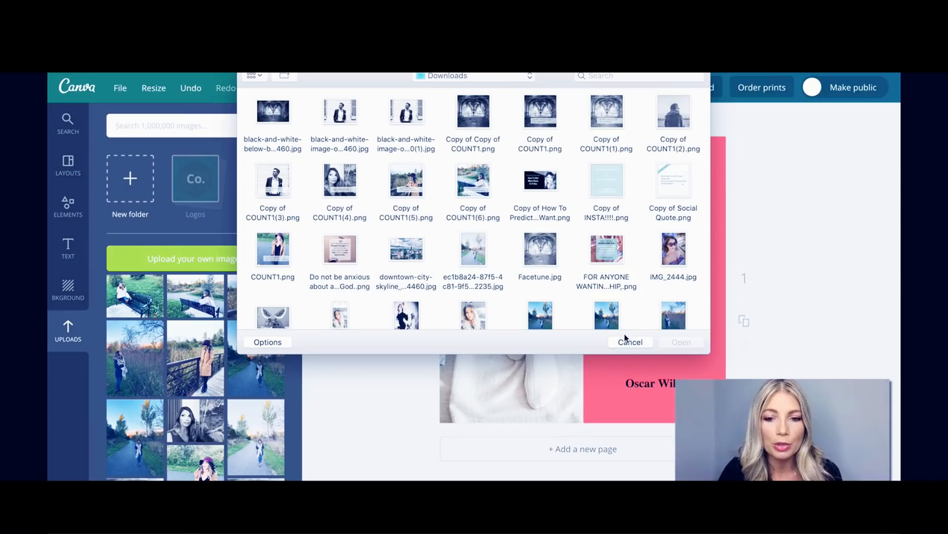
pyautogui.scroll(-5, 560, 271)
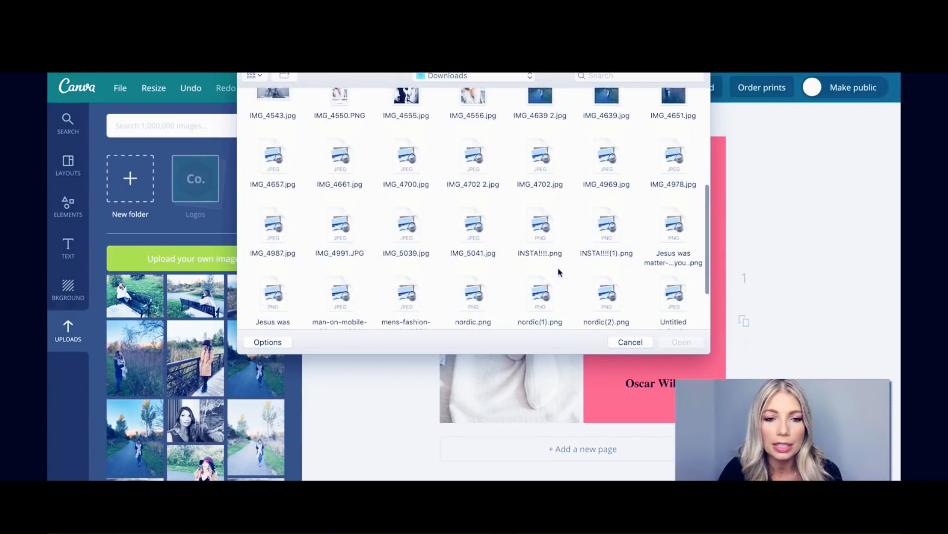
pyautogui.scroll(6, 559, 271)
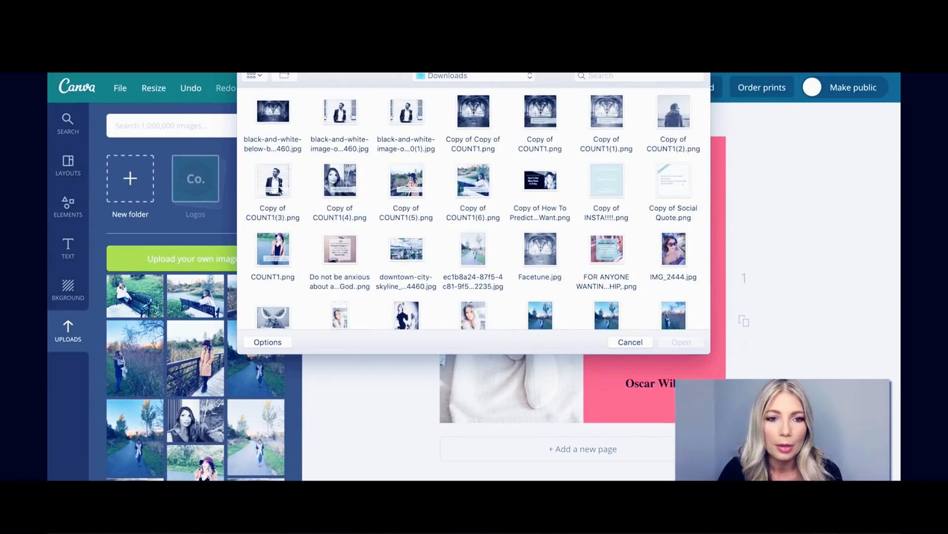
pyautogui.doubleClick(279, 172)
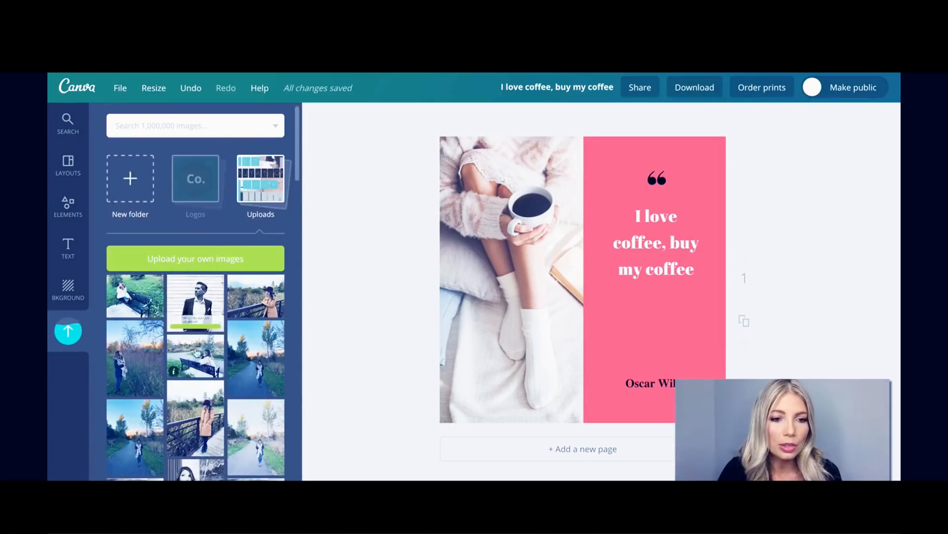
# Place the signature from the Logos folder, shrink it, and position it beside the author credit.
pyautogui.click(192, 186)
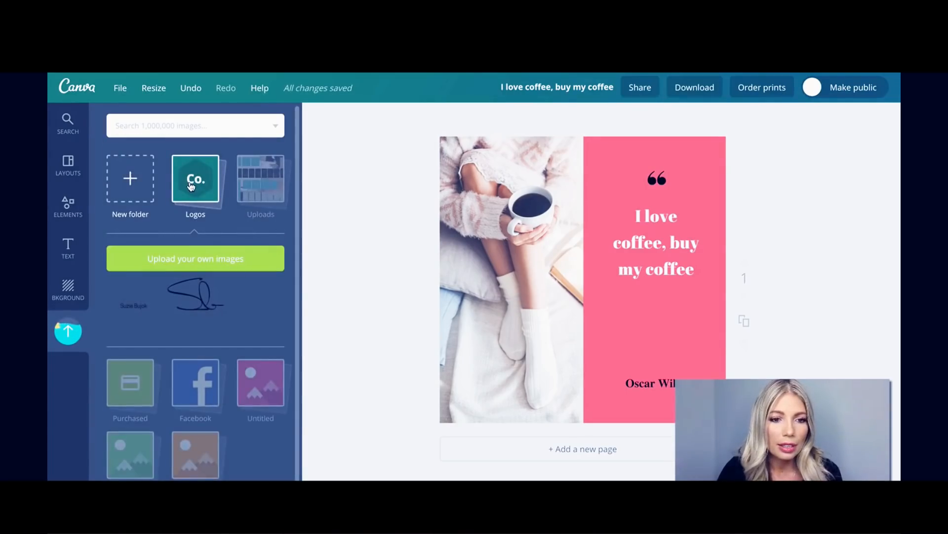
pyautogui.moveTo(204, 295)
pyautogui.mouseDown()
pyautogui.moveTo(318, 318)
pyautogui.moveTo(677, 311)
pyautogui.mouseUp()
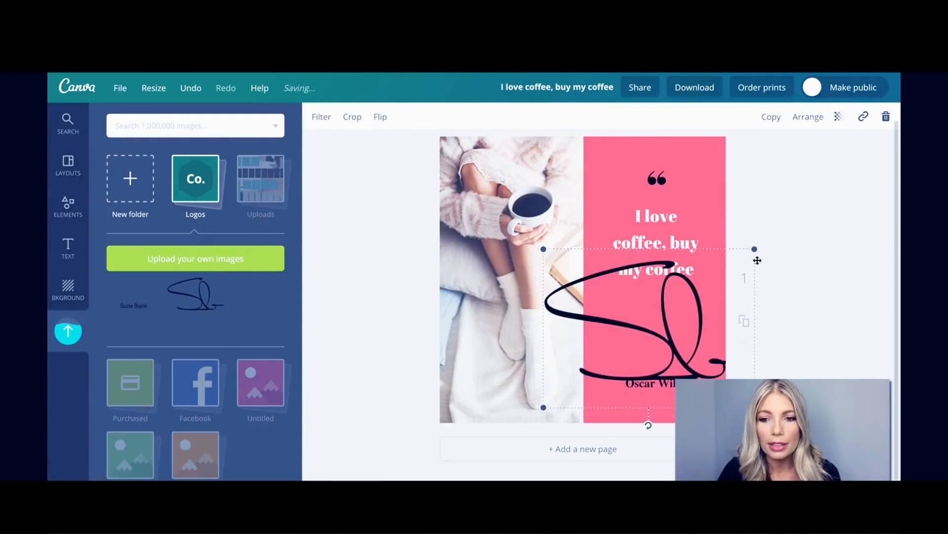
pyautogui.moveTo(753, 249); pyautogui.dragTo(619, 333)
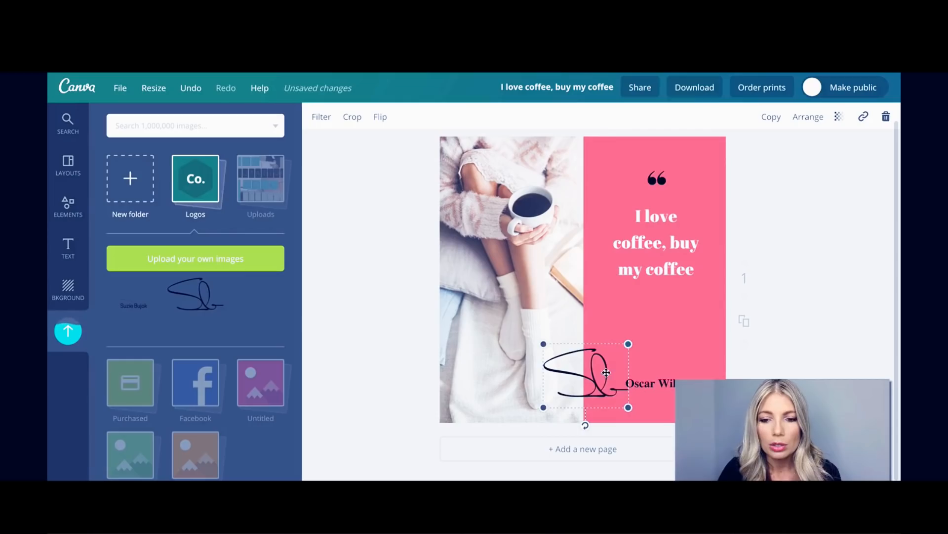
pyautogui.moveTo(607, 373)
pyautogui.mouseDown()
pyautogui.moveTo(678, 321)
pyautogui.moveTo(663, 333)
pyautogui.moveTo(674, 334)
pyautogui.mouseUp()
pyautogui.click(737, 315)
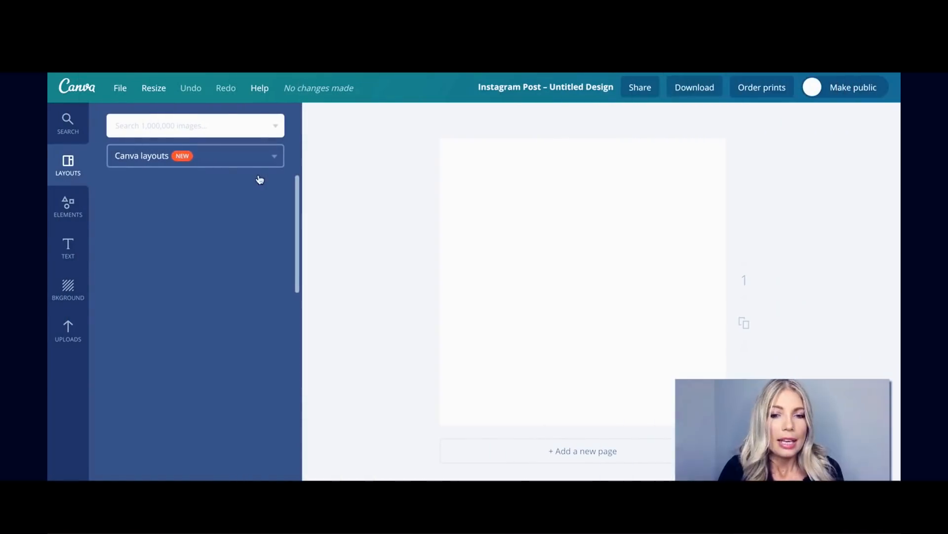
# Add the woman-in-purple-hat photo and stretch it edge to edge across the Instagram page.
pyautogui.click(68, 336)
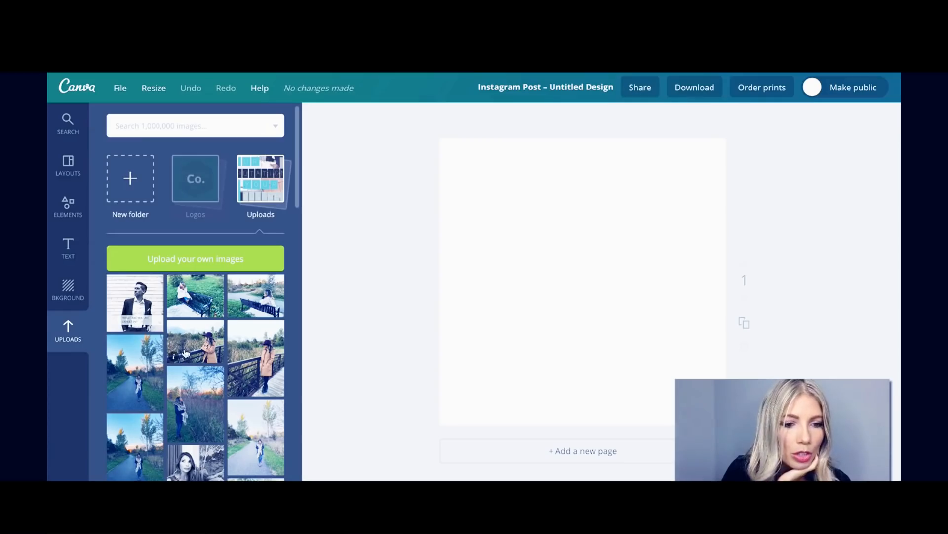
pyautogui.scroll(-5, 185, 353)
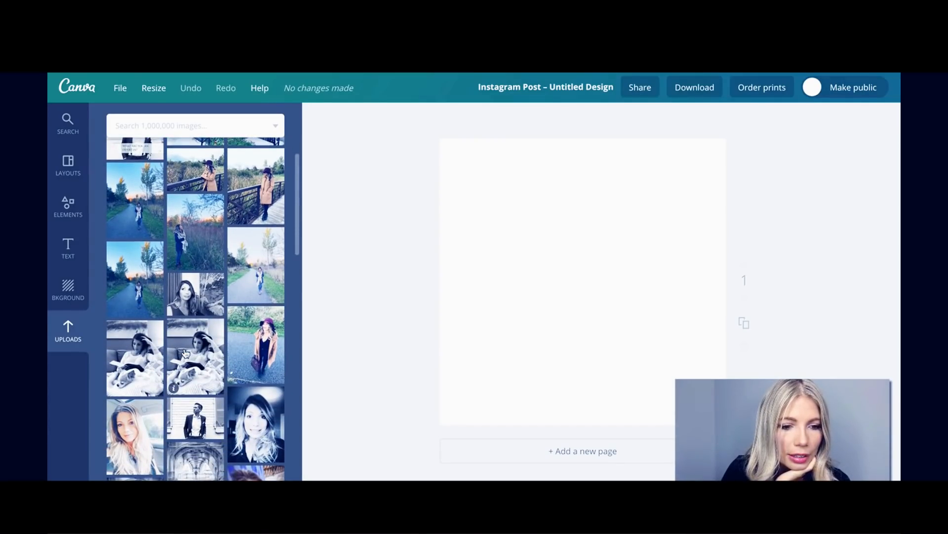
pyautogui.scroll(-2, 185, 352)
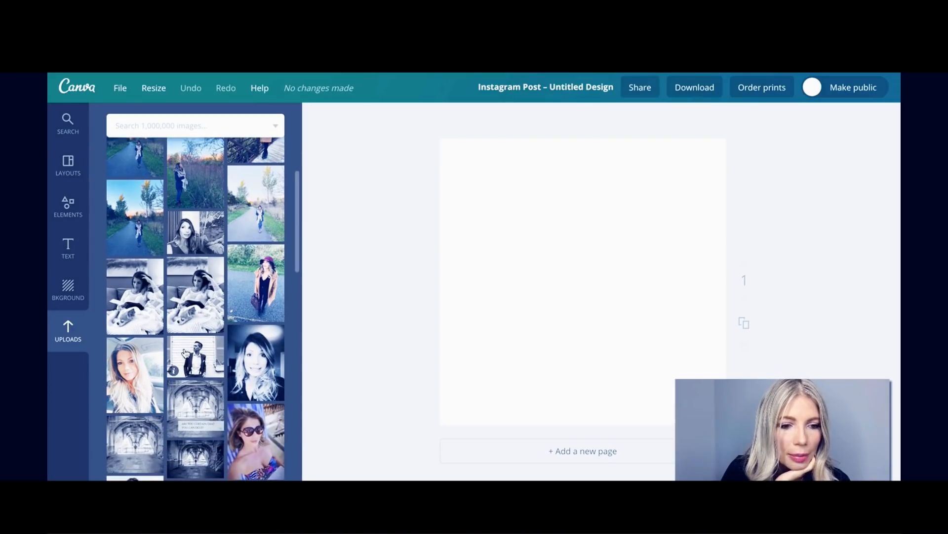
pyautogui.click(254, 276)
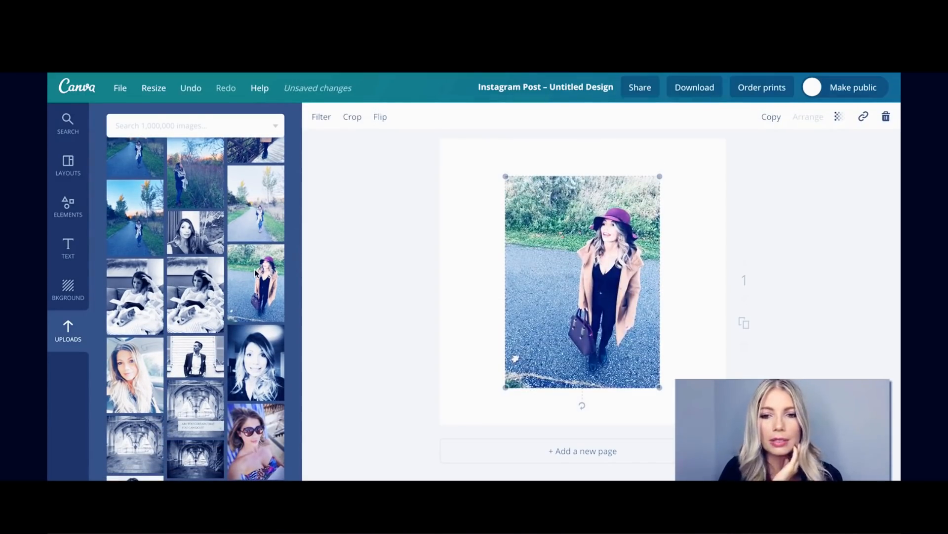
pyautogui.moveTo(505, 386); pyautogui.dragTo(346, 494)
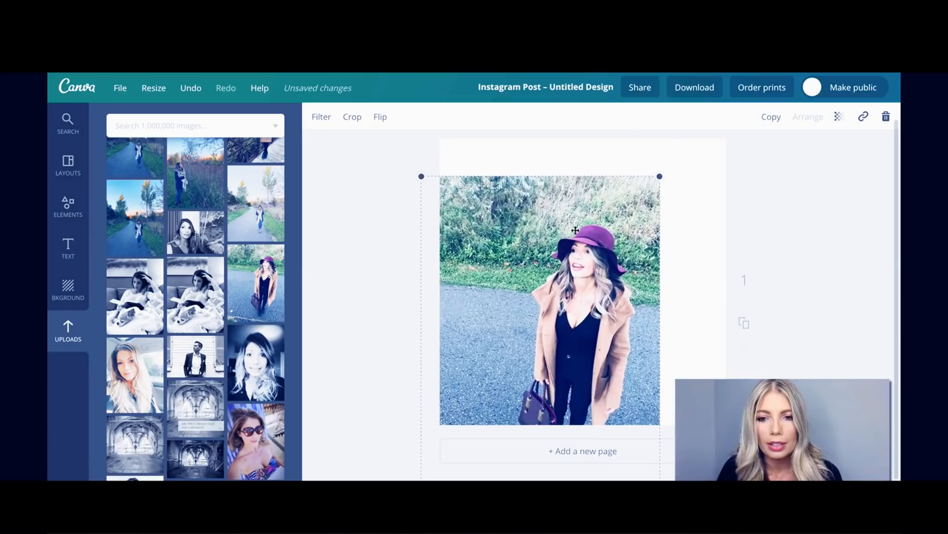
pyautogui.moveTo(659, 177); pyautogui.dragTo(792, 103)
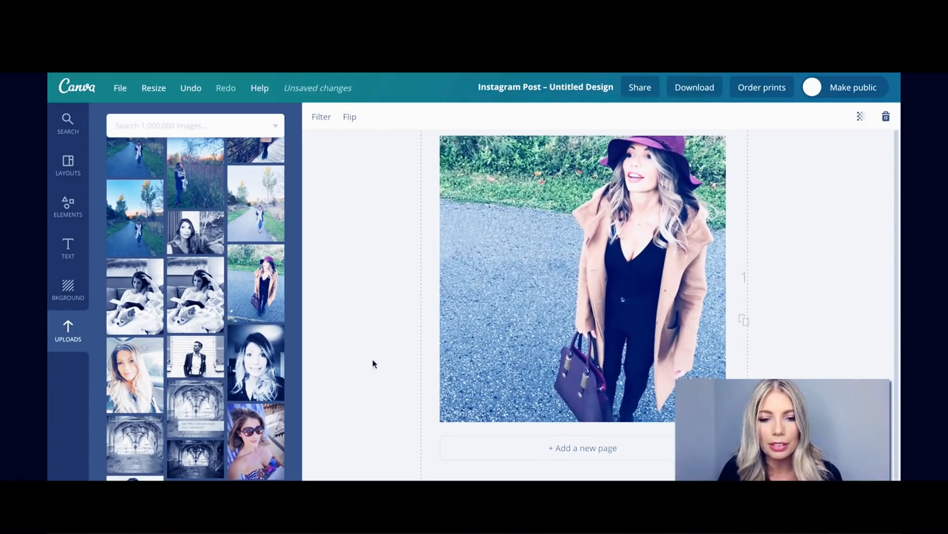
pyautogui.scroll(-1, 373, 360)
pyautogui.moveTo(509, 352); pyautogui.dragTo(492, 342)
pyautogui.scroll(2, 399, 380)
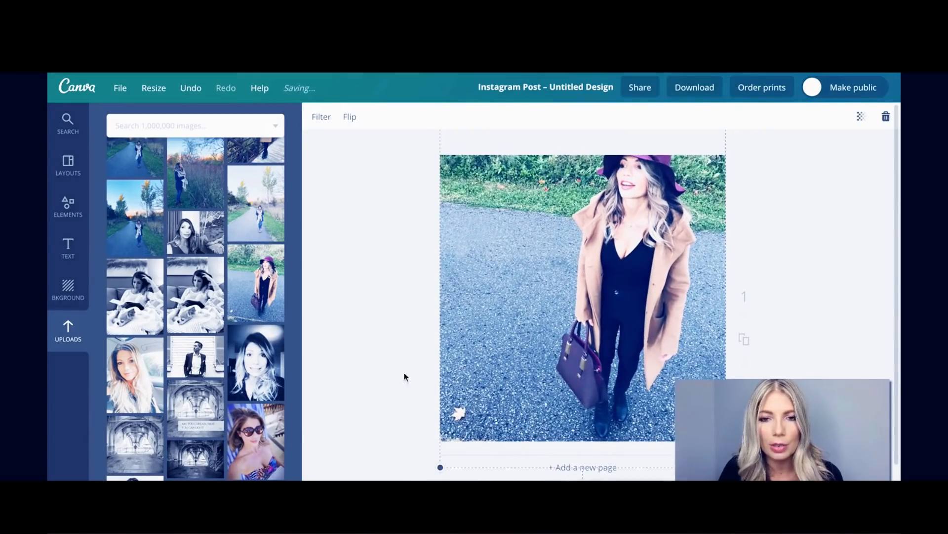
pyautogui.click(421, 301)
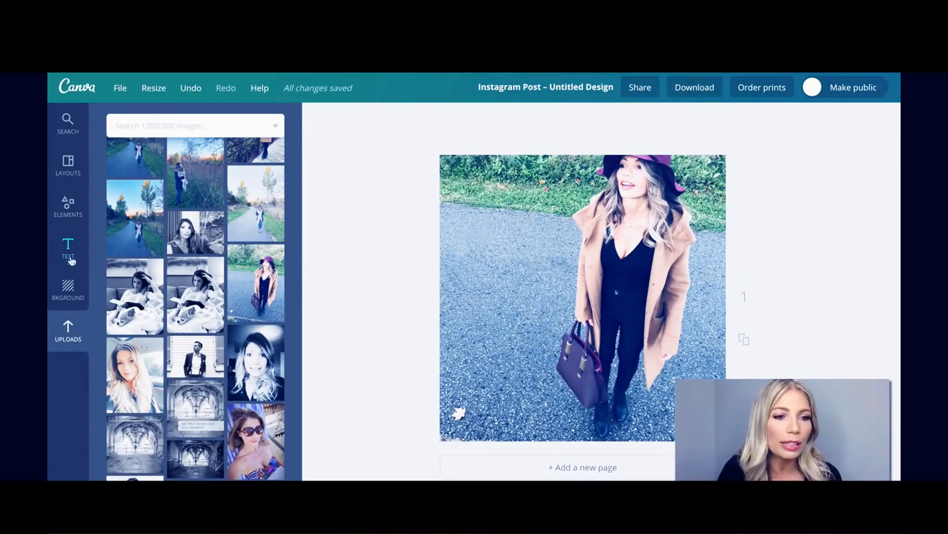
# Add a square shape and stretch it into a wide band across the photo's middle.
pyautogui.click(72, 213)
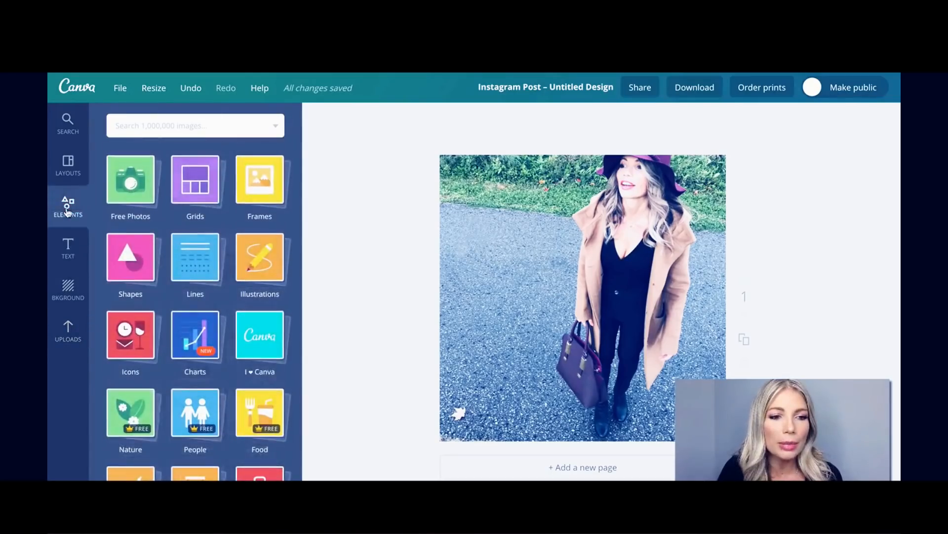
pyautogui.click(133, 274)
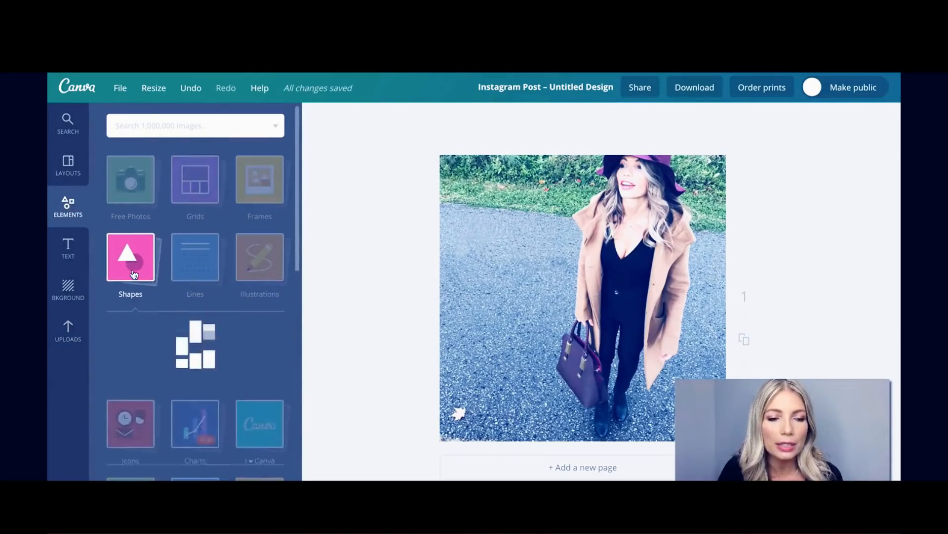
pyautogui.click(139, 360)
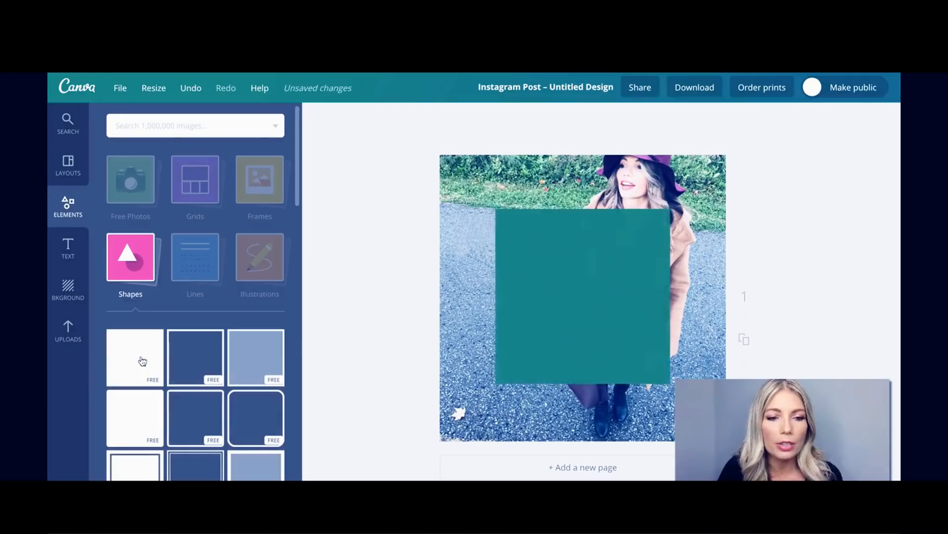
pyautogui.moveTo(544, 307); pyautogui.dragTo(504, 306)
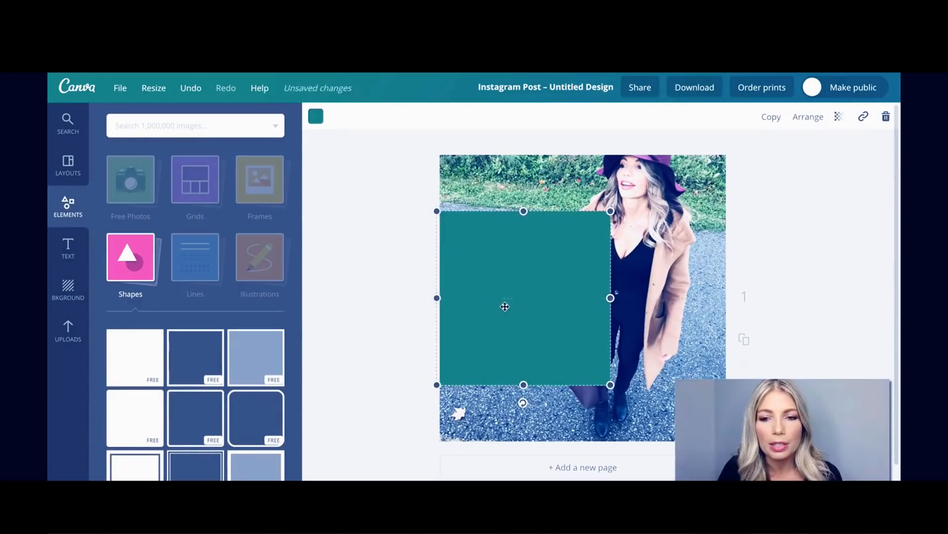
pyautogui.moveTo(520, 208); pyautogui.dragTo(523, 285)
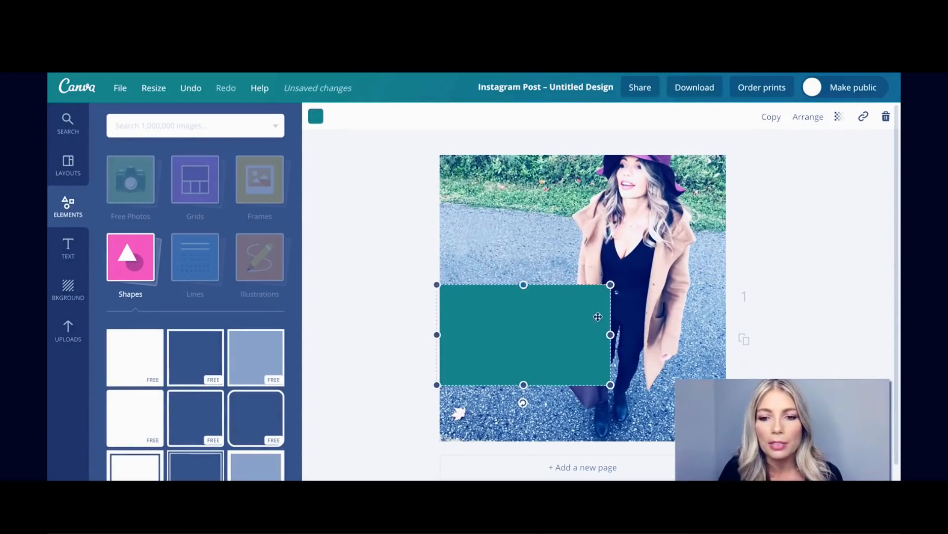
pyautogui.moveTo(613, 336); pyautogui.dragTo(692, 337)
pyautogui.moveTo(658, 334); pyautogui.dragTo(657, 322)
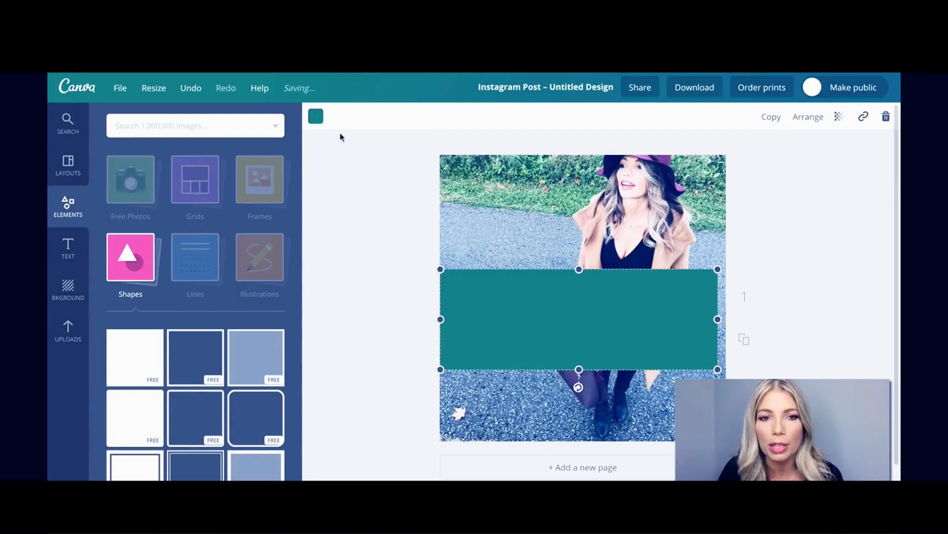
# Make the band white, lower its transparency to about 60, and narrow it slightly.
pyautogui.click(316, 117)
pyautogui.scroll(-1, 377, 281)
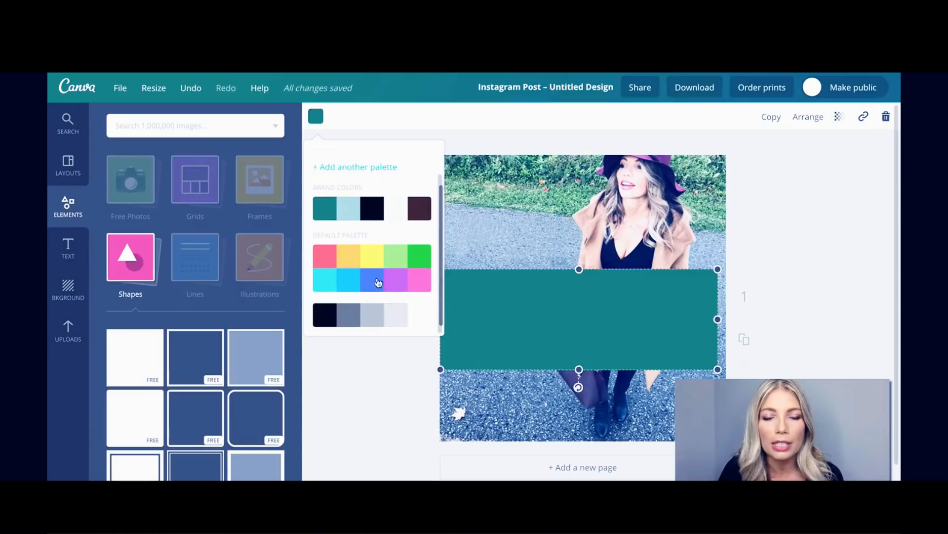
pyautogui.click(420, 320)
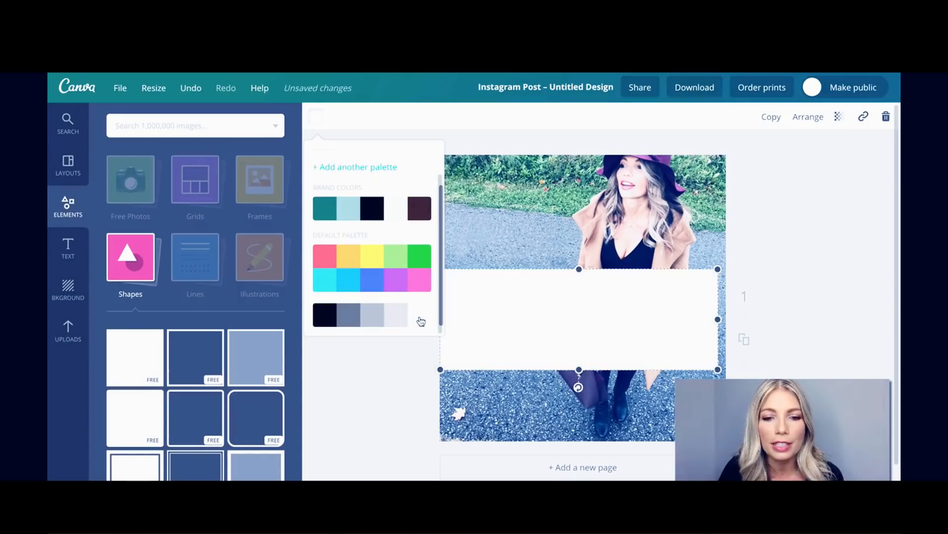
pyautogui.click(502, 316)
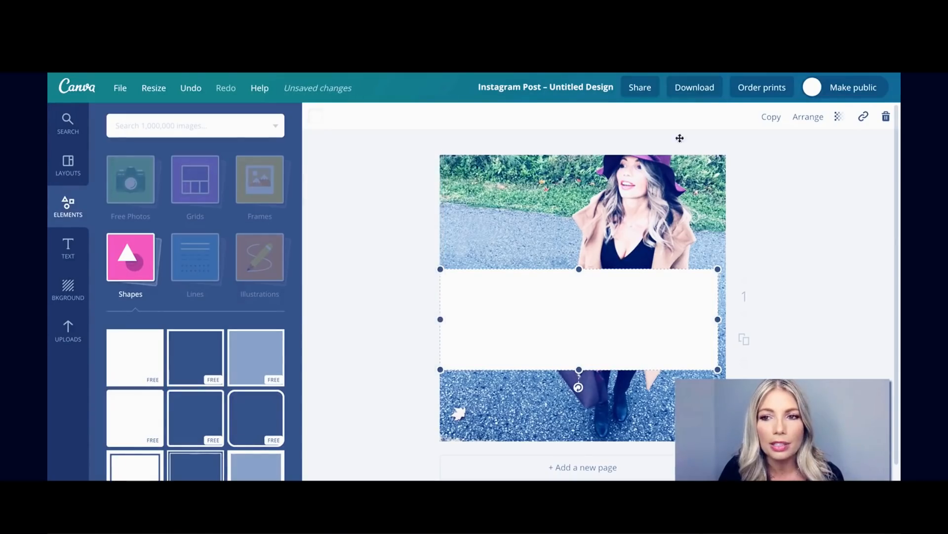
pyautogui.click(839, 118)
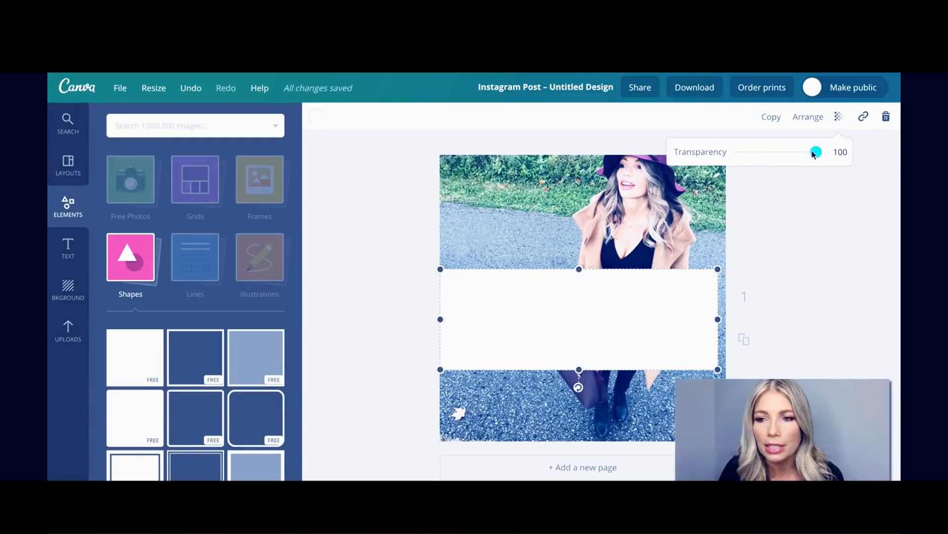
pyautogui.moveTo(816, 151); pyautogui.dragTo(787, 152)
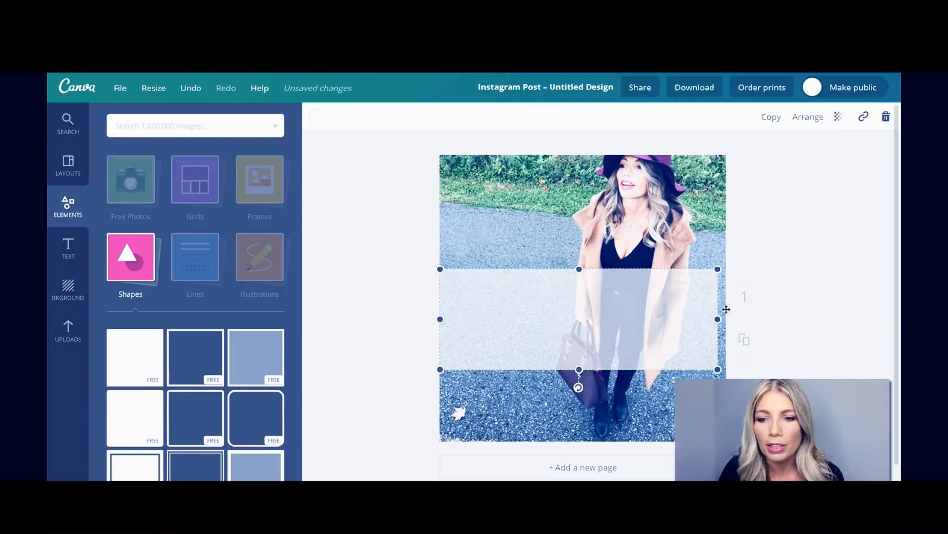
pyautogui.moveTo(719, 320); pyautogui.dragTo(692, 319)
pyautogui.click(855, 303)
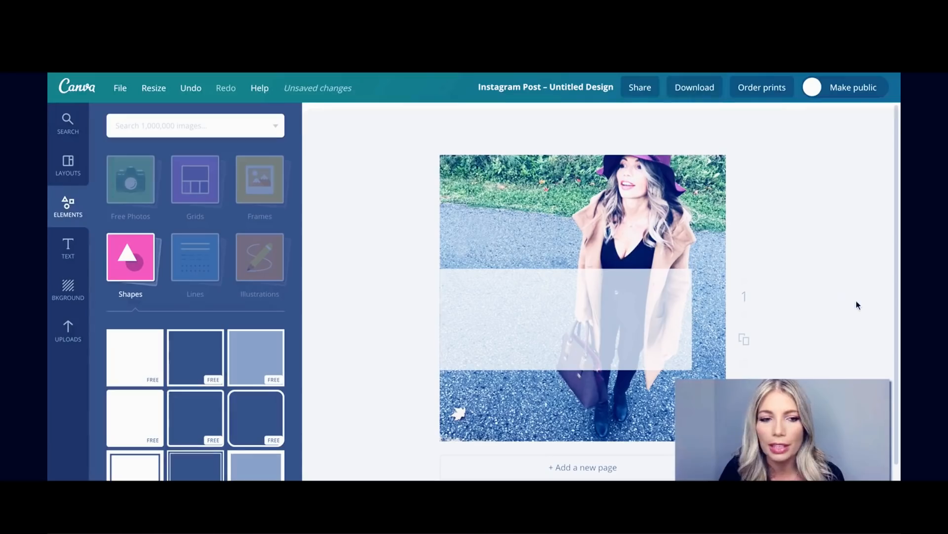
pyautogui.click(75, 248)
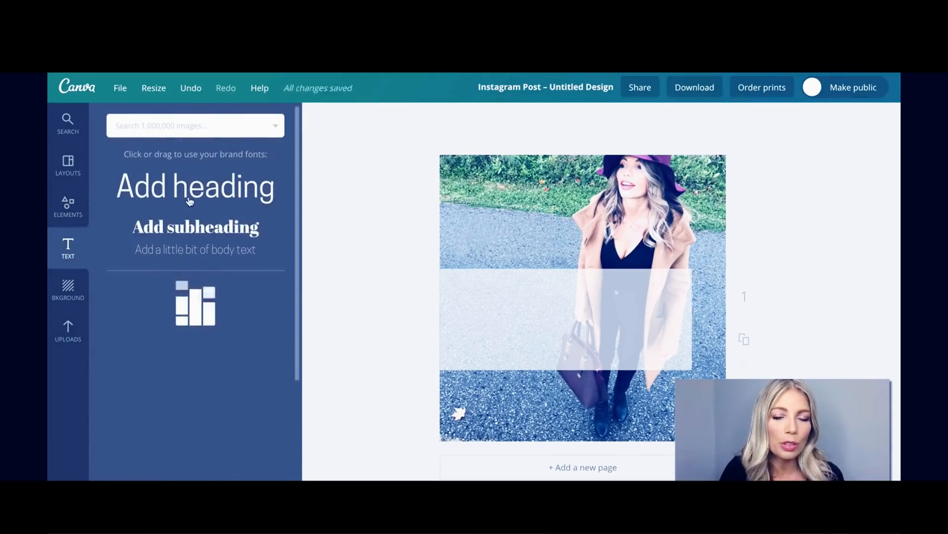
# Put an 'Add heading' text on the band in Abril Fatface at size 64, then select the background photo.
pyautogui.click(235, 200)
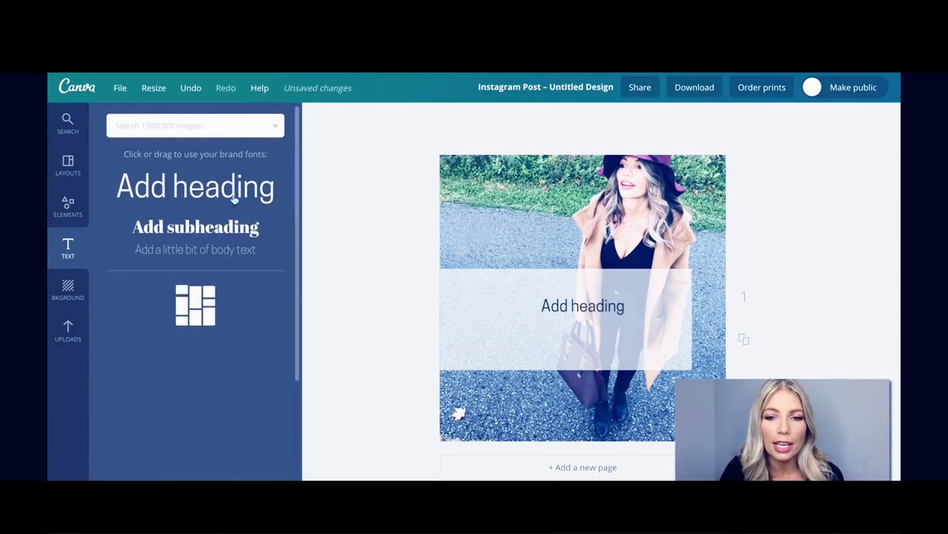
pyautogui.click(579, 309)
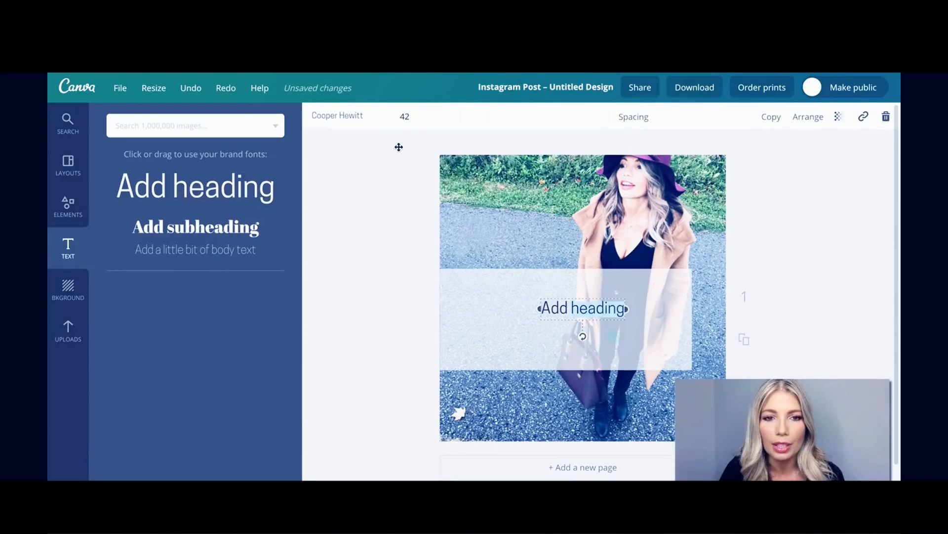
pyautogui.click(406, 117)
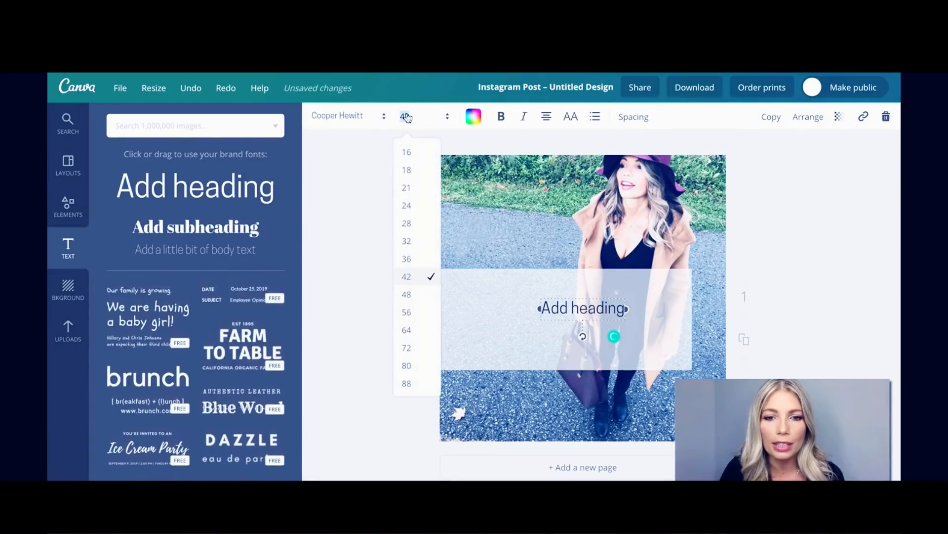
pyautogui.click(407, 331)
pyautogui.click(345, 116)
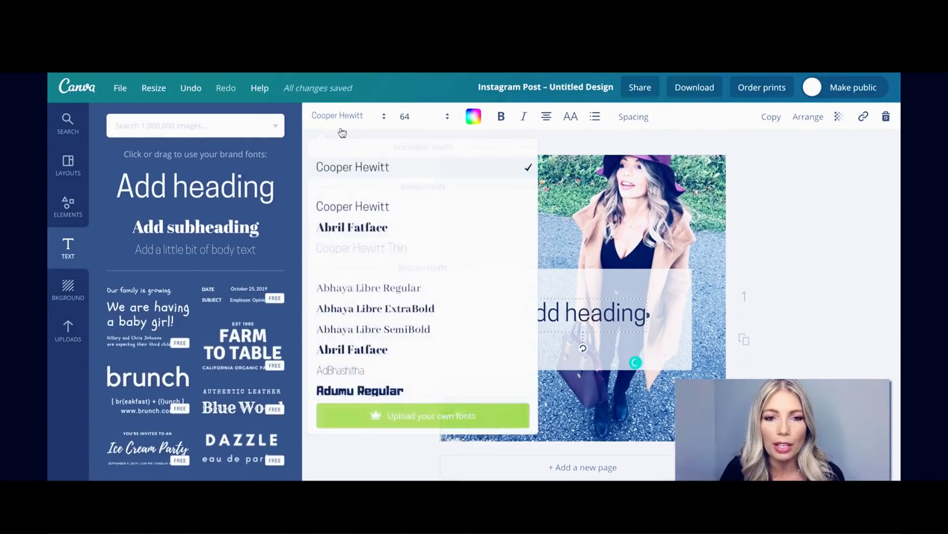
pyautogui.click(351, 227)
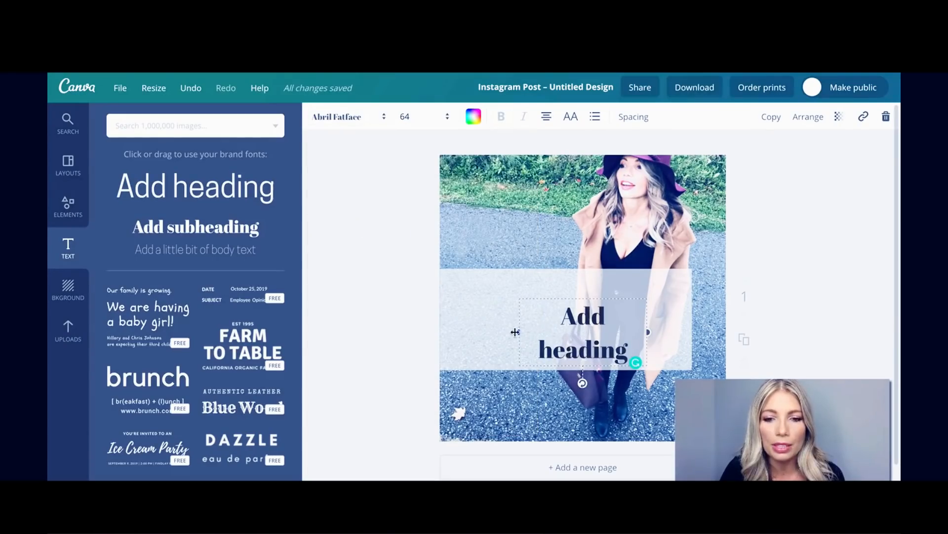
pyautogui.moveTo(516, 332); pyautogui.dragTo(465, 315)
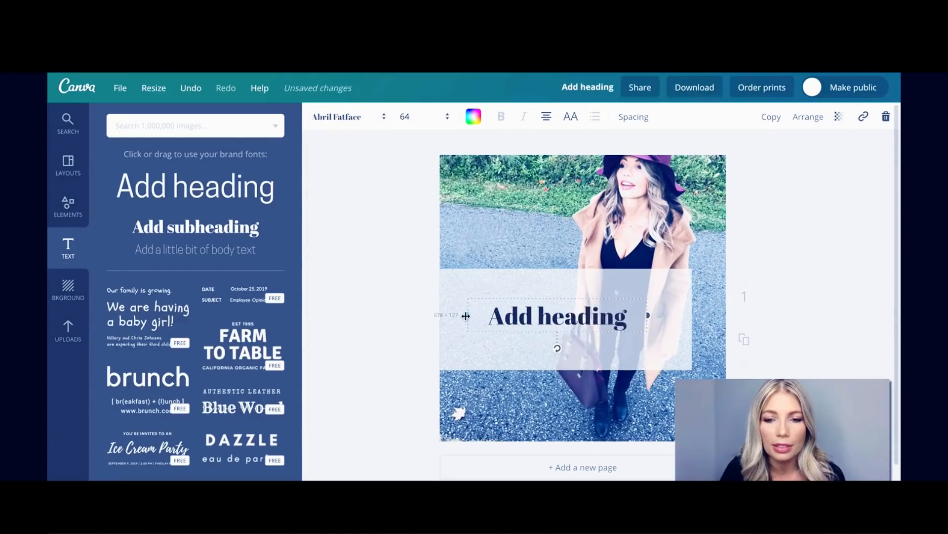
pyautogui.click(784, 228)
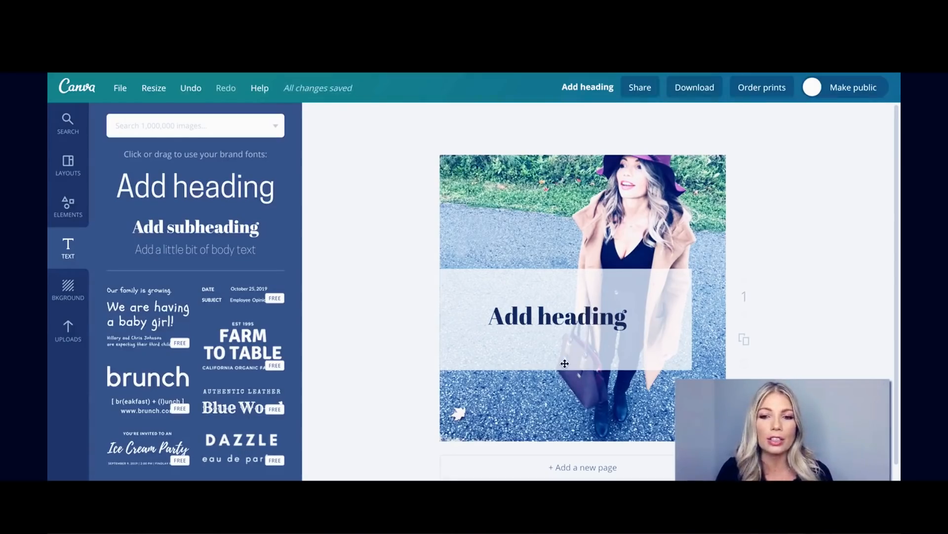
pyautogui.click(509, 193)
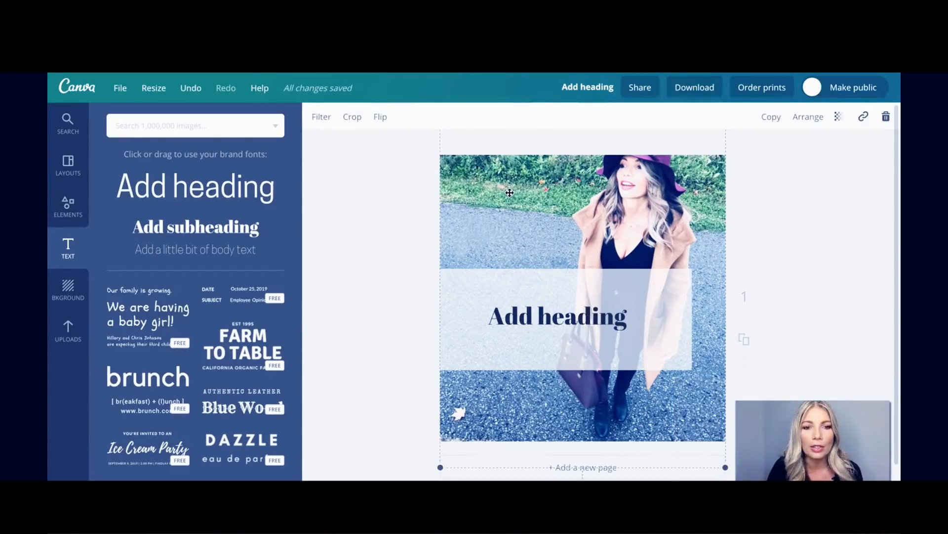
# Try the CALI, DRAMA, EDGE and EPIC filters, then apply Grayscale with brightness +15 and contrast -20.
pyautogui.click(319, 117)
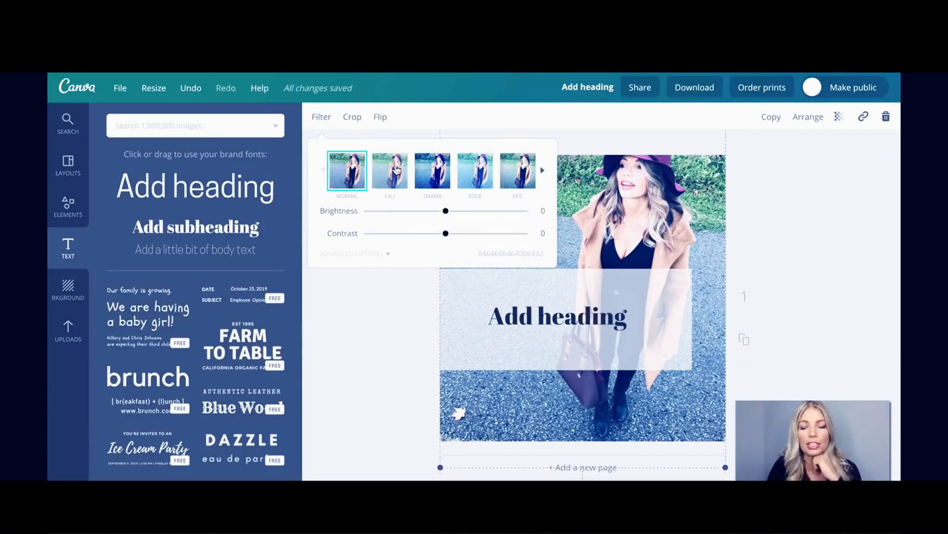
pyautogui.click(395, 169)
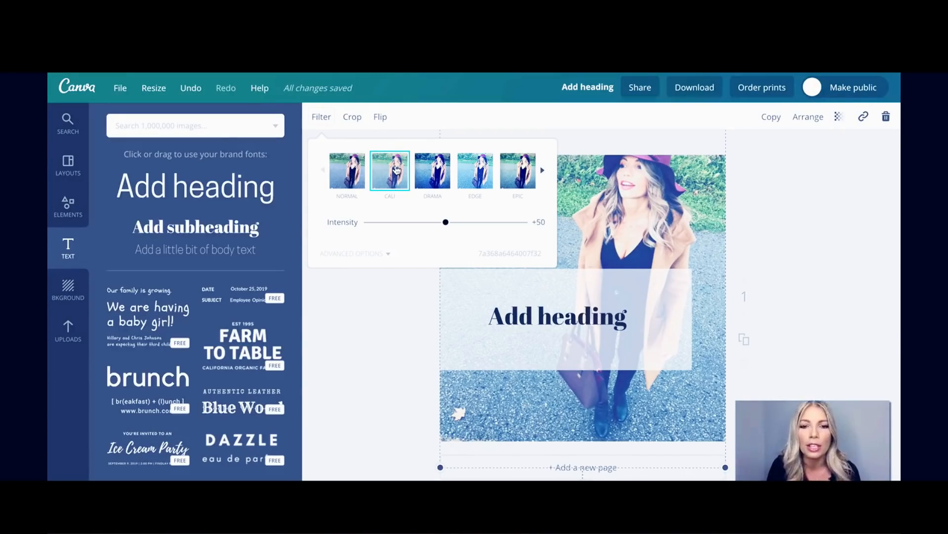
pyautogui.click(431, 168)
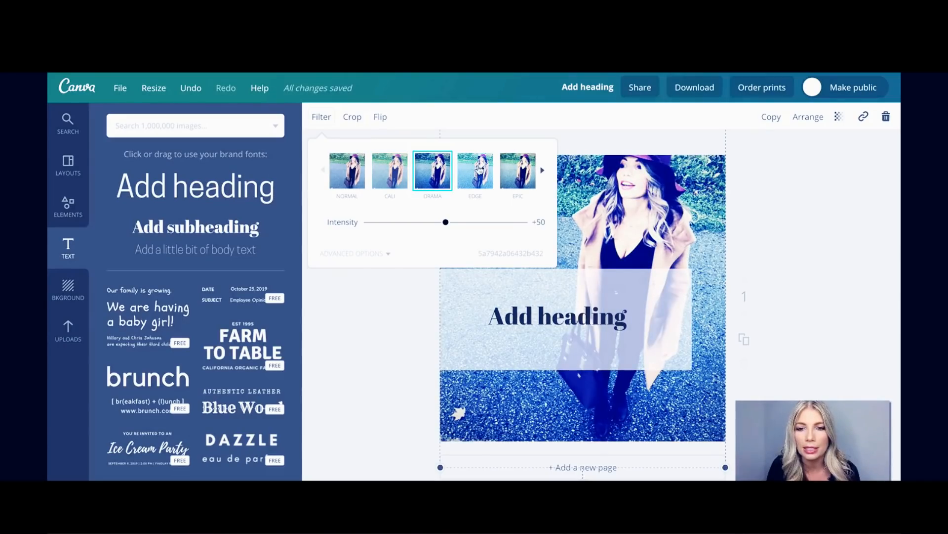
pyautogui.click(478, 170)
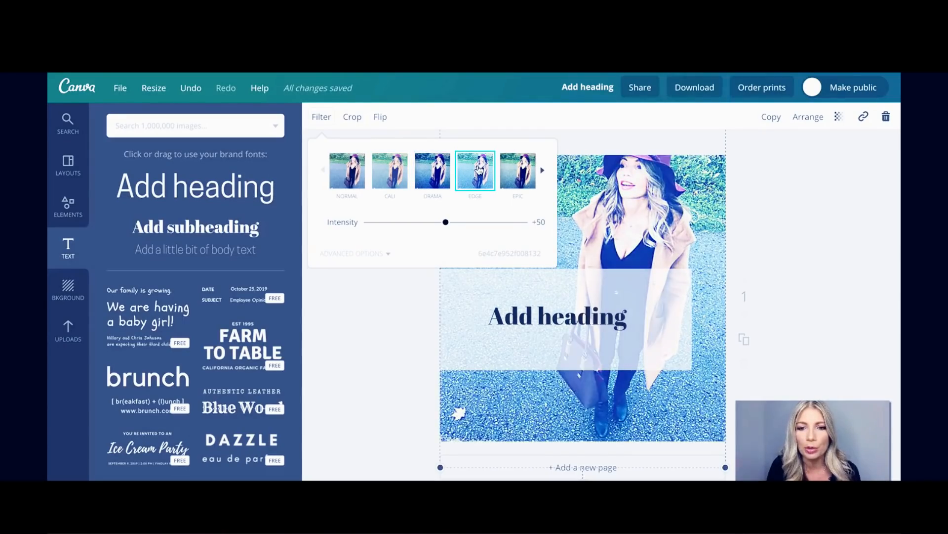
pyautogui.click(519, 170)
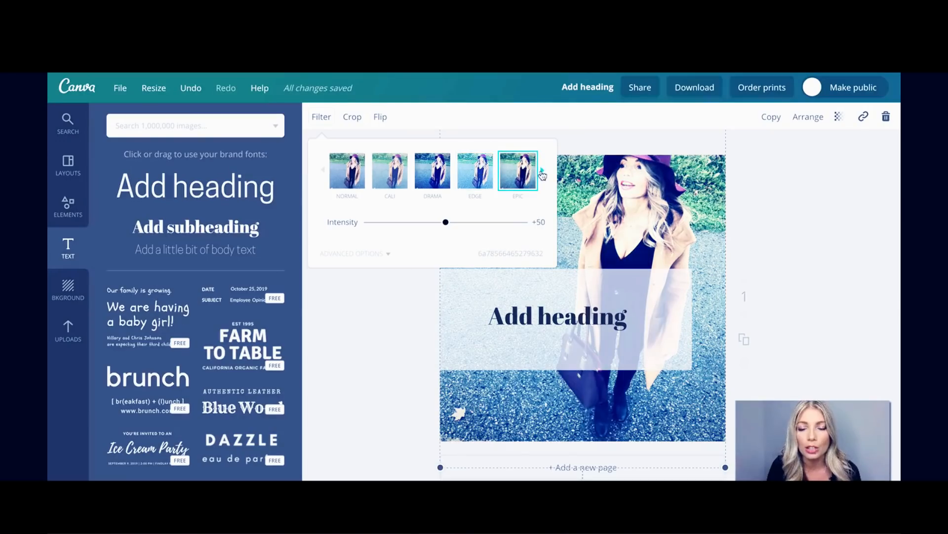
pyautogui.click(542, 170)
pyautogui.click(475, 171)
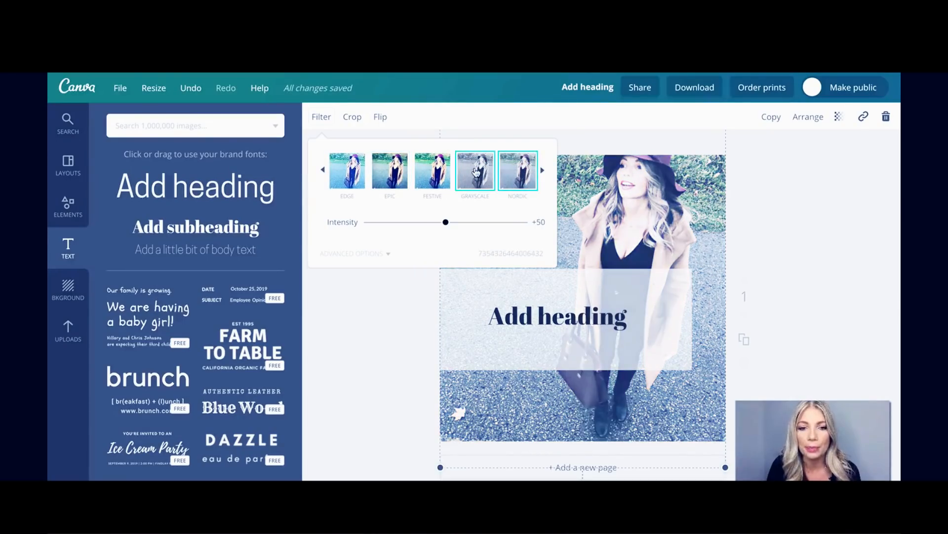
pyautogui.click(542, 170)
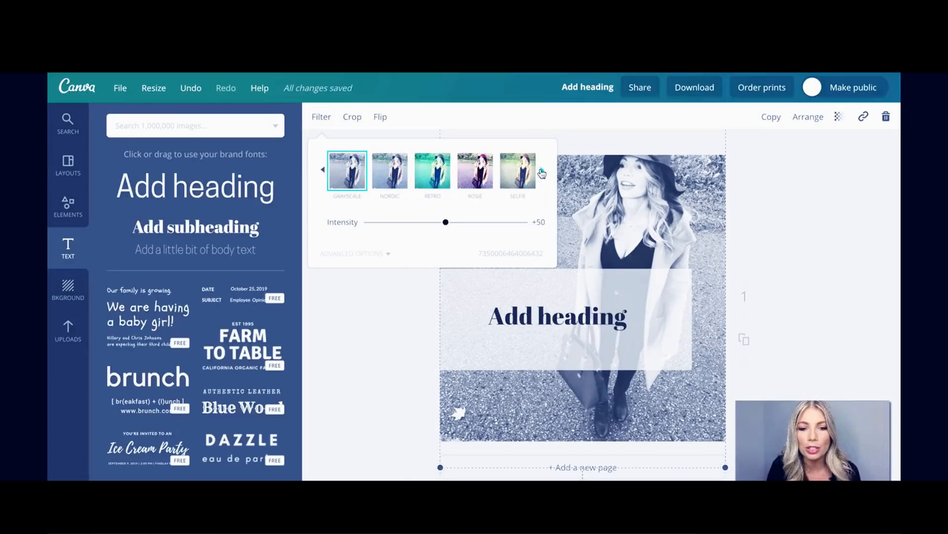
pyautogui.click(358, 253)
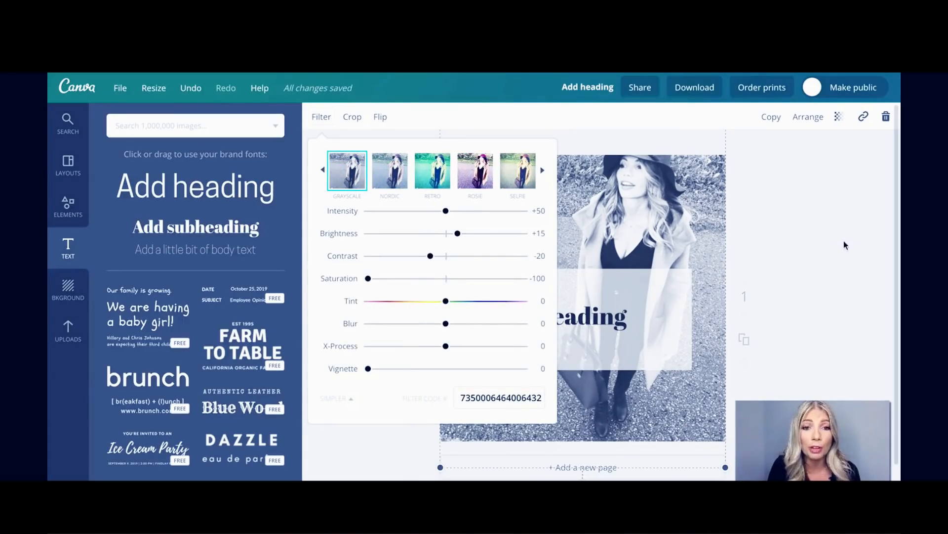
pyautogui.click(643, 179)
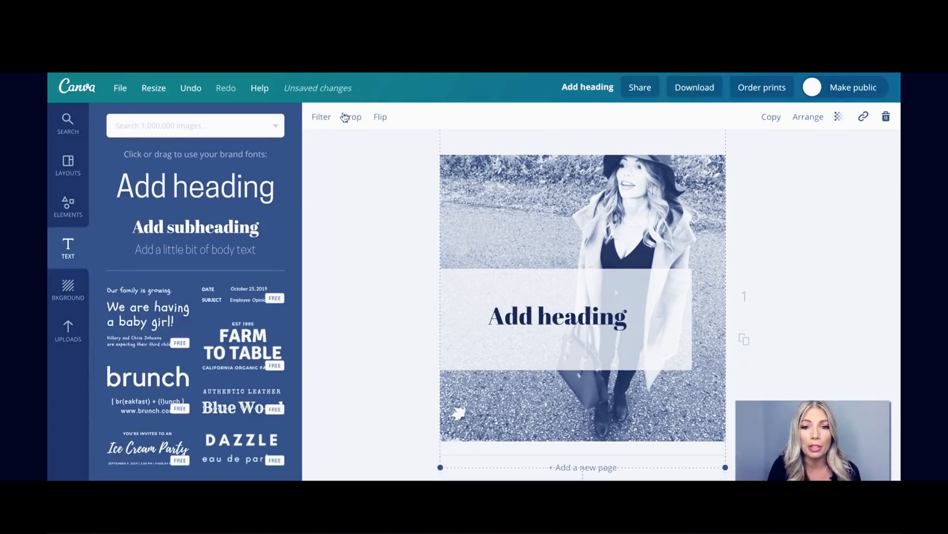
pyautogui.click(345, 117)
# Cancel the crop, flip the grayscale photo horizontally, and return to the designs dashboard.
pyautogui.click(341, 119)
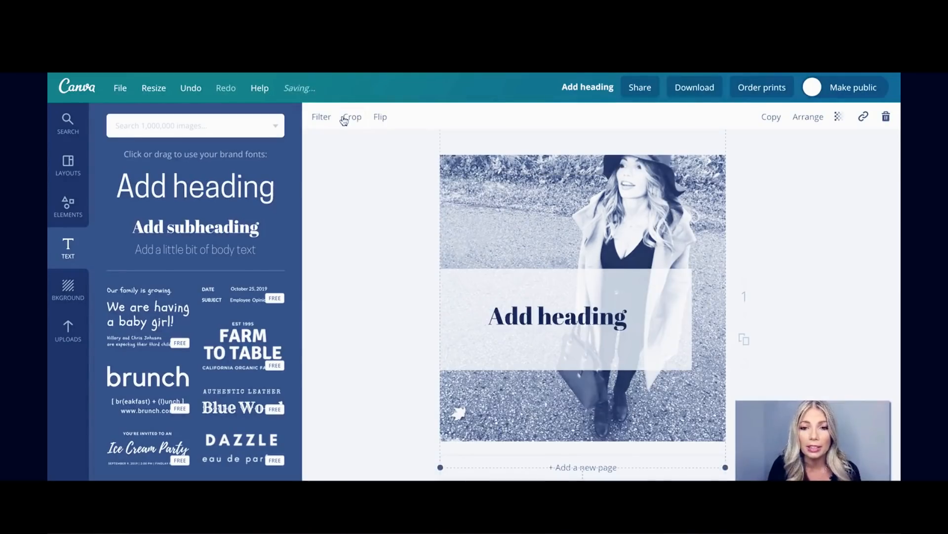
pyautogui.click(385, 118)
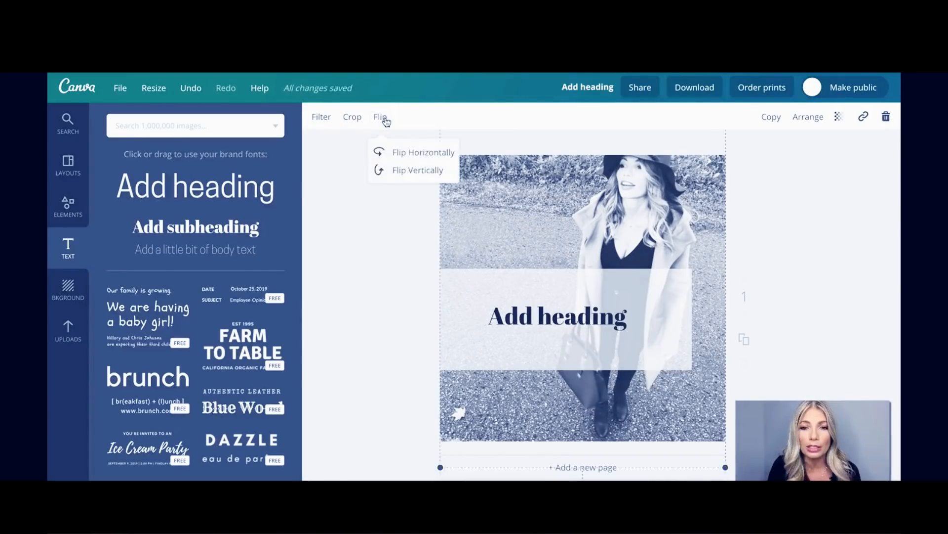
pyautogui.click(406, 155)
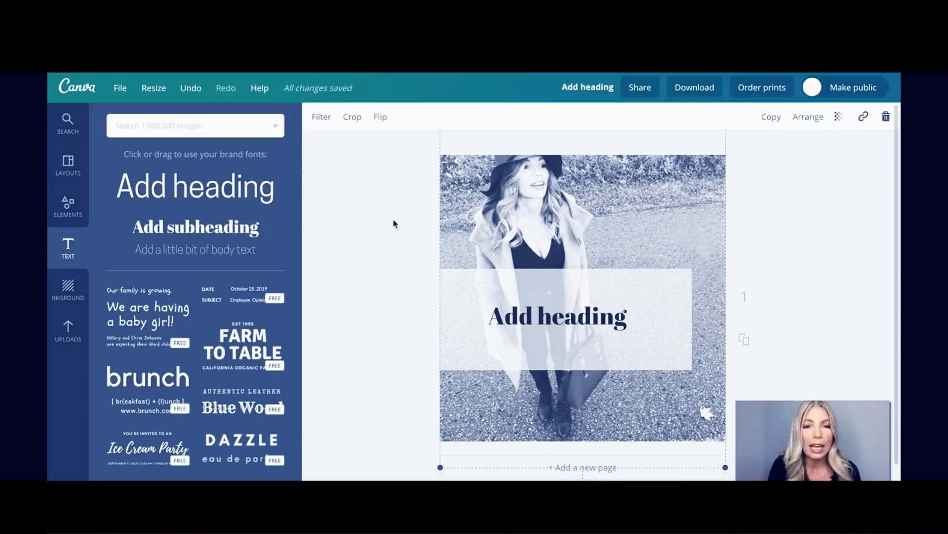
pyautogui.click(364, 220)
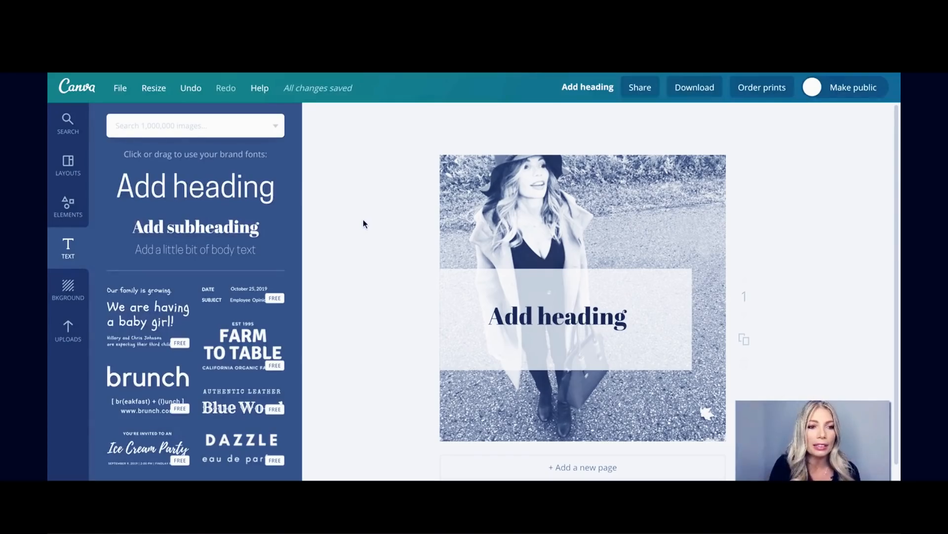
pyautogui.click(86, 87)
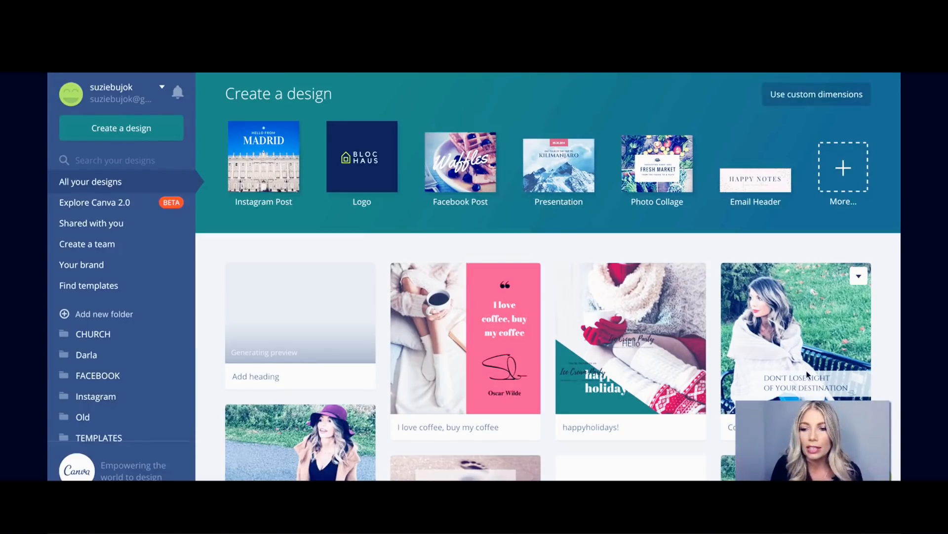
# Make a copy of the COUNT1 quote design and open 'Copy of Copy of COUNT1'.
pyautogui.click(858, 277)
pyautogui.click(801, 301)
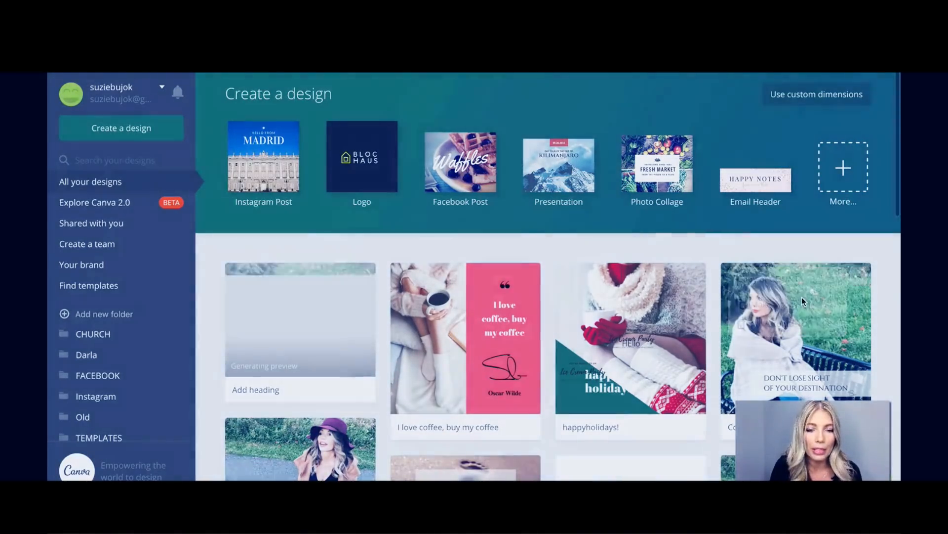
pyautogui.click(322, 326)
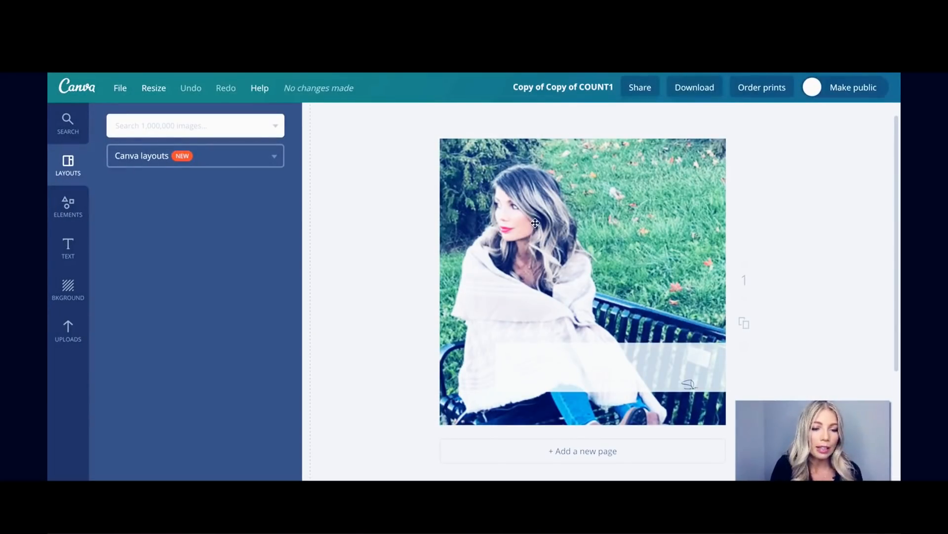
# Add the uploaded woman-in-tall-grass portrait and stretch it to fill the whole page.
pyautogui.click(69, 340)
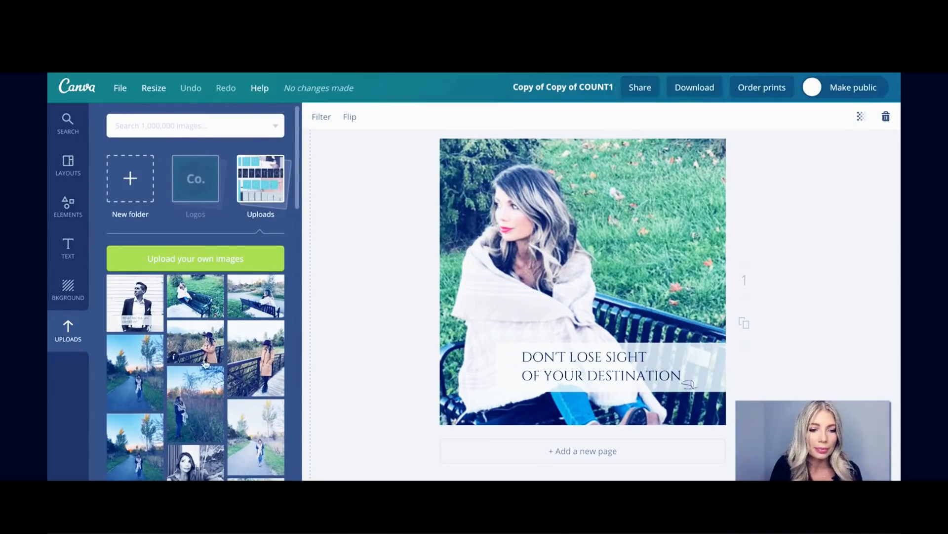
pyautogui.scroll(-2, 173, 435)
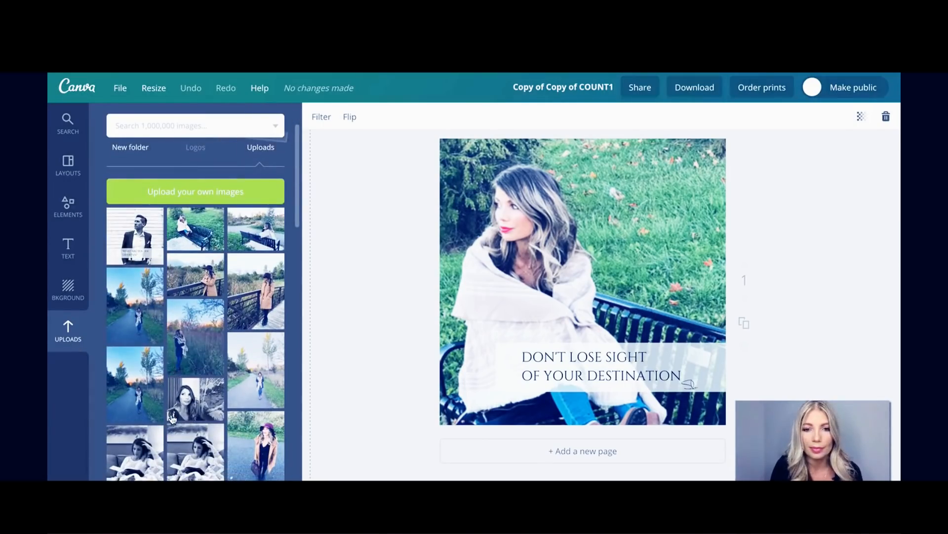
pyautogui.click(184, 342)
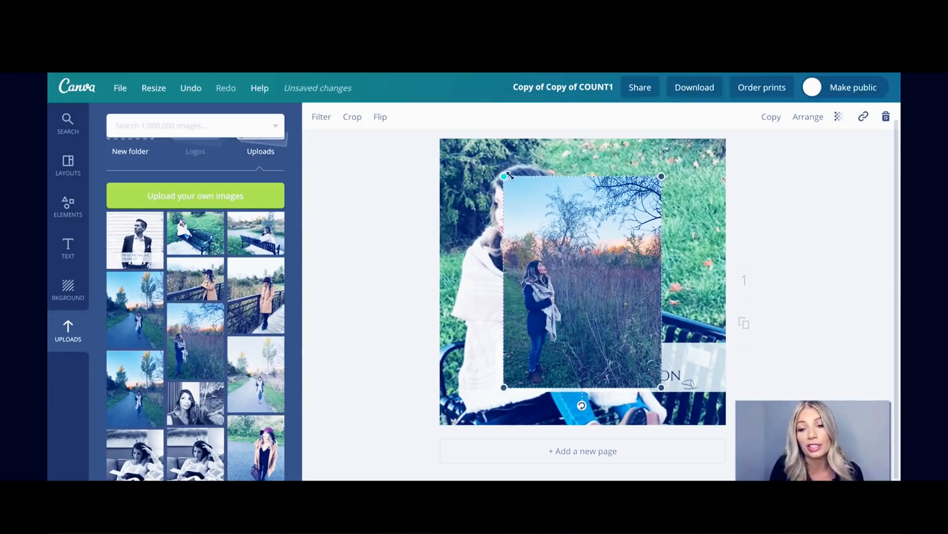
pyautogui.moveTo(509, 175); pyautogui.dragTo(404, 121)
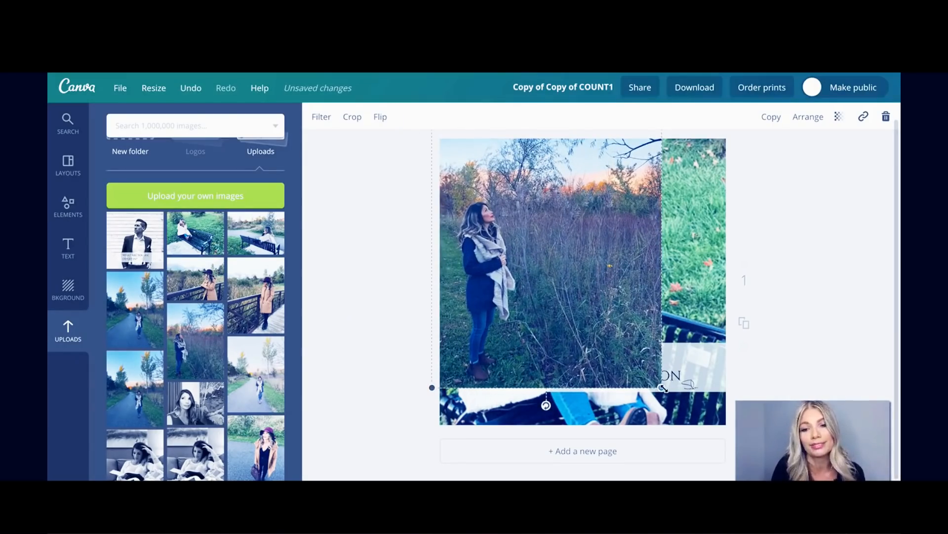
pyautogui.moveTo(663, 388); pyautogui.dragTo(731, 478)
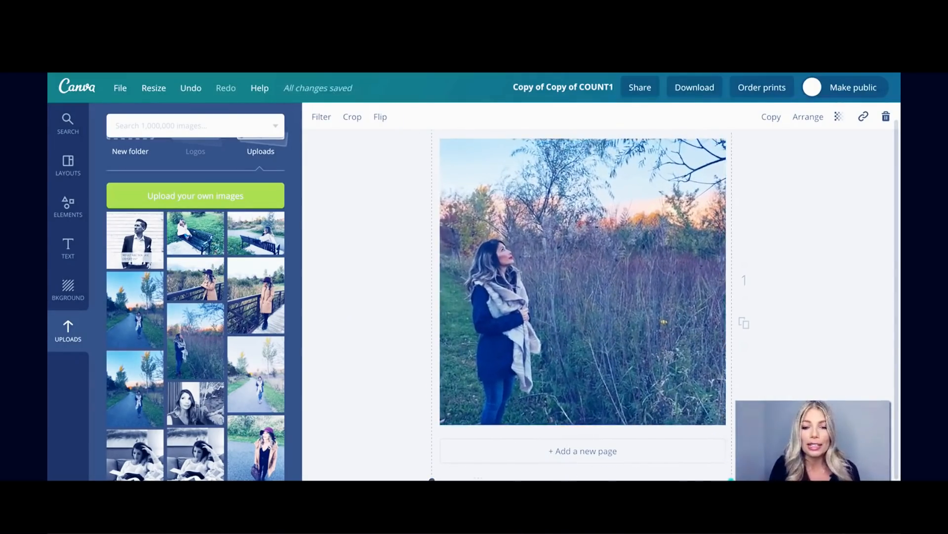
pyautogui.click(829, 199)
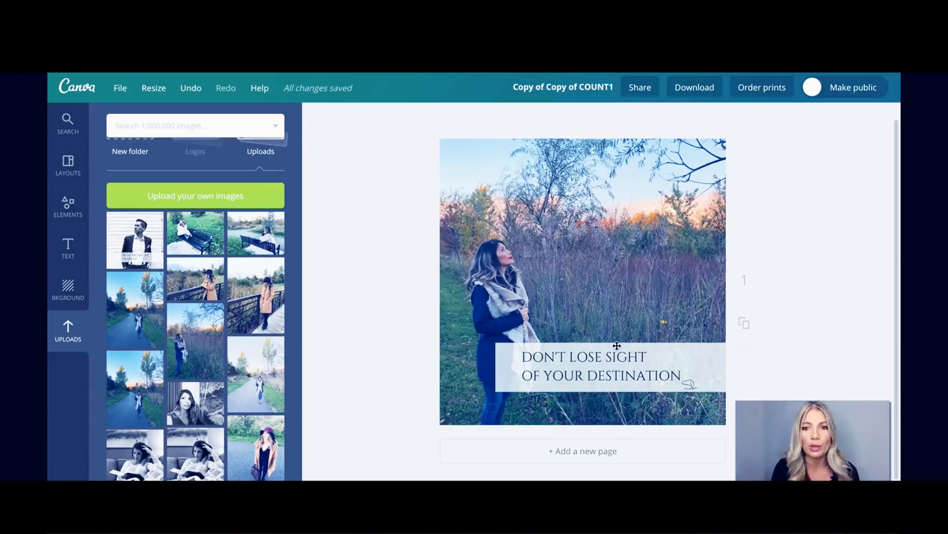
# Delete the tall-grass background photo and the DON'T LOSE SIGHT OF YOUR DESTINATION quote text.
pyautogui.click(470, 73)
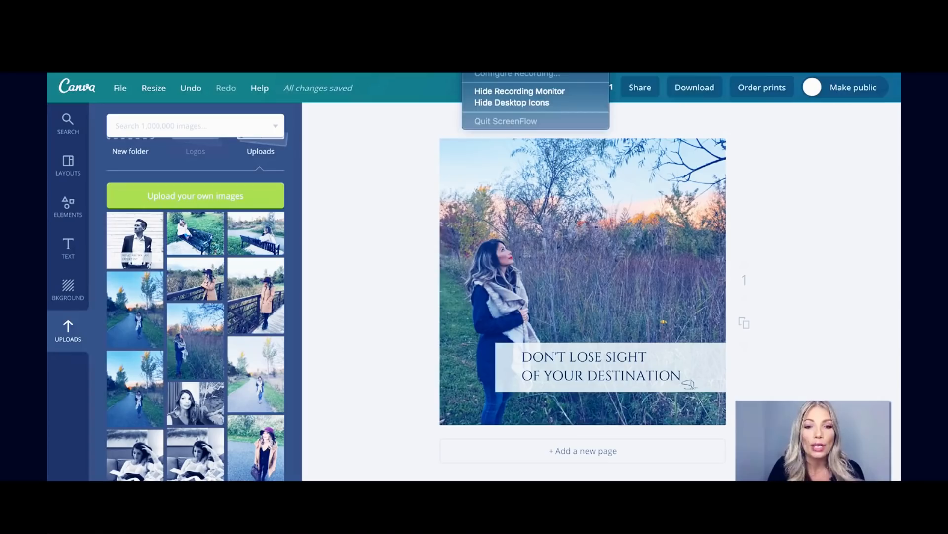
pyautogui.press('Escape')
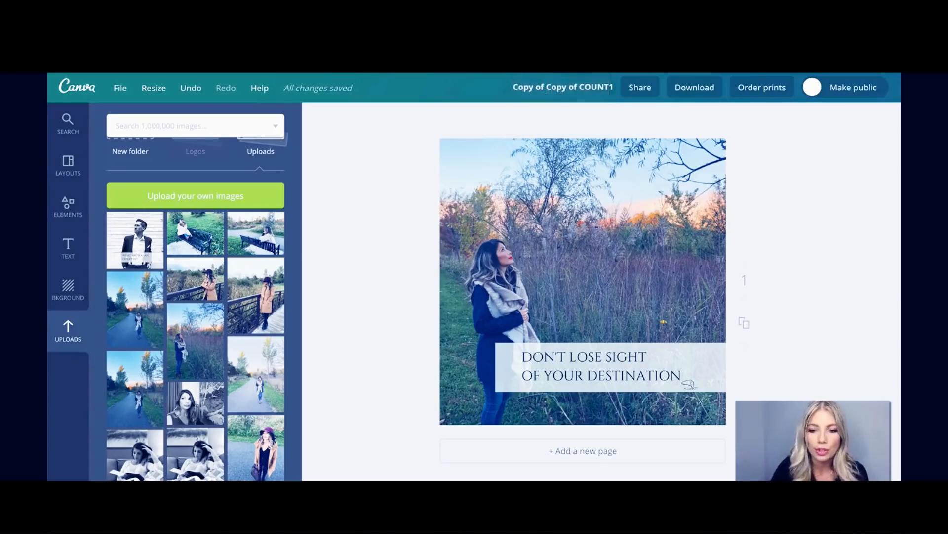
pyautogui.click(476, 249)
pyautogui.press('Delete')
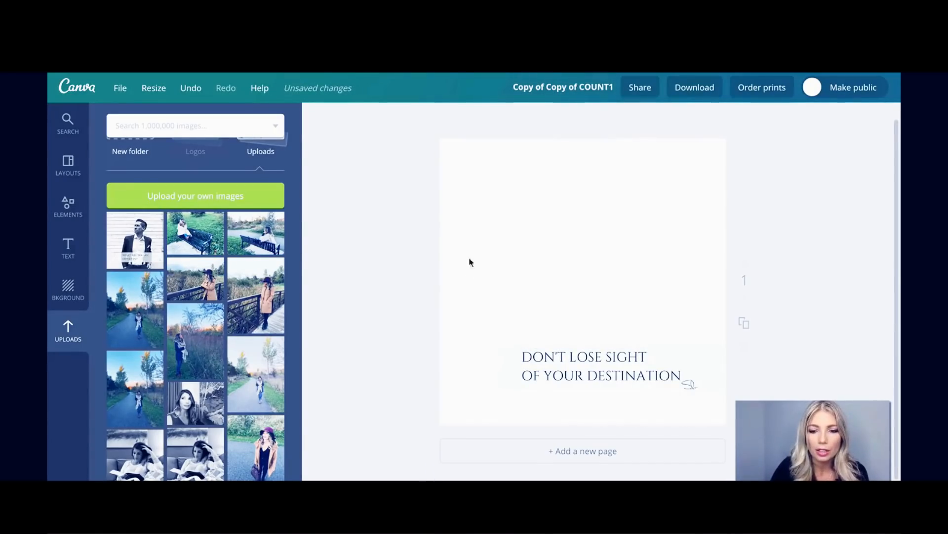
pyautogui.click(573, 367)
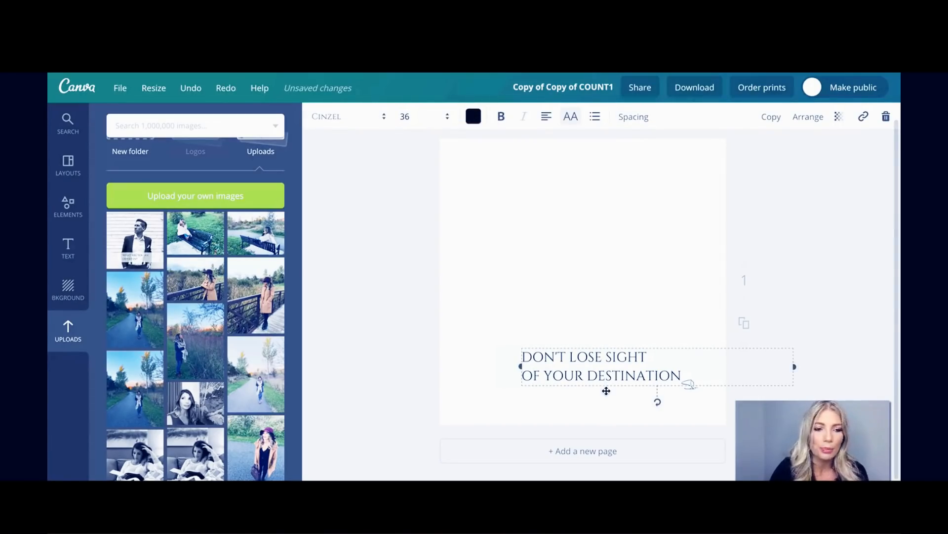
pyautogui.press('Delete')
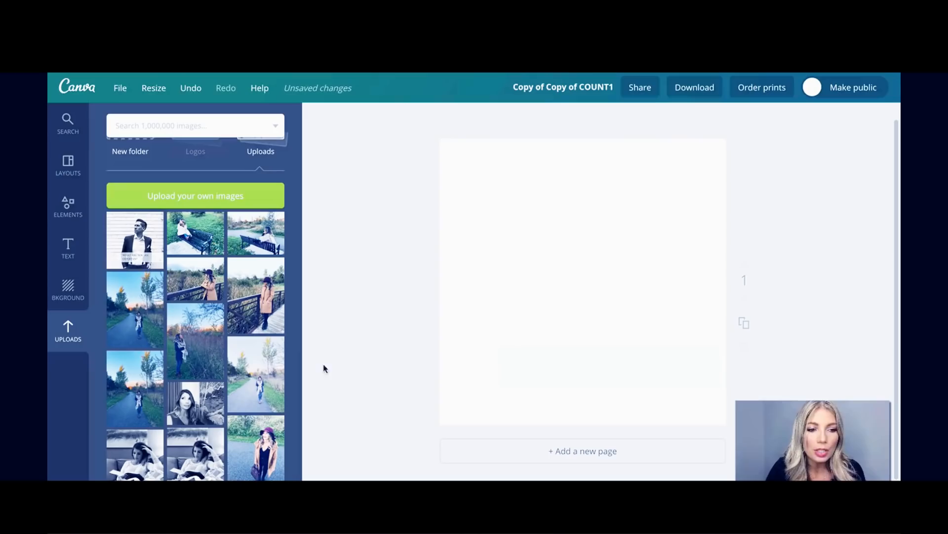
# Try pink, yellow, blue hexagon and light-green circle page backgrounds.
pyautogui.click(68, 287)
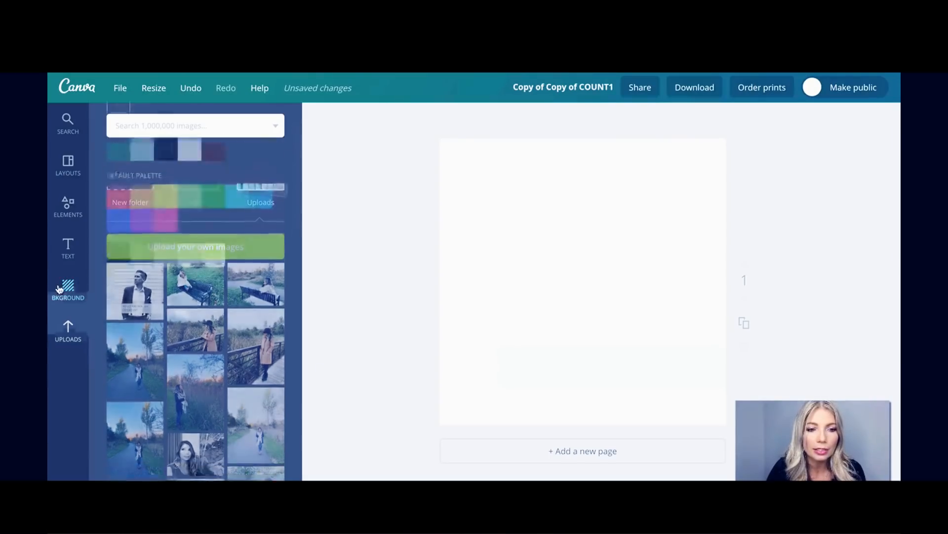
pyautogui.click(124, 266)
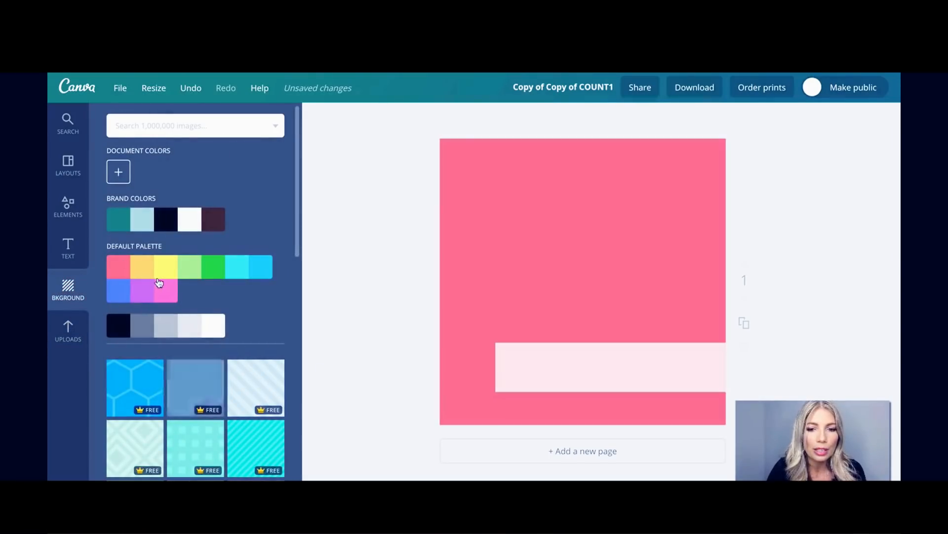
pyautogui.click(161, 276)
pyautogui.scroll(-1, 164, 384)
pyautogui.click(123, 335)
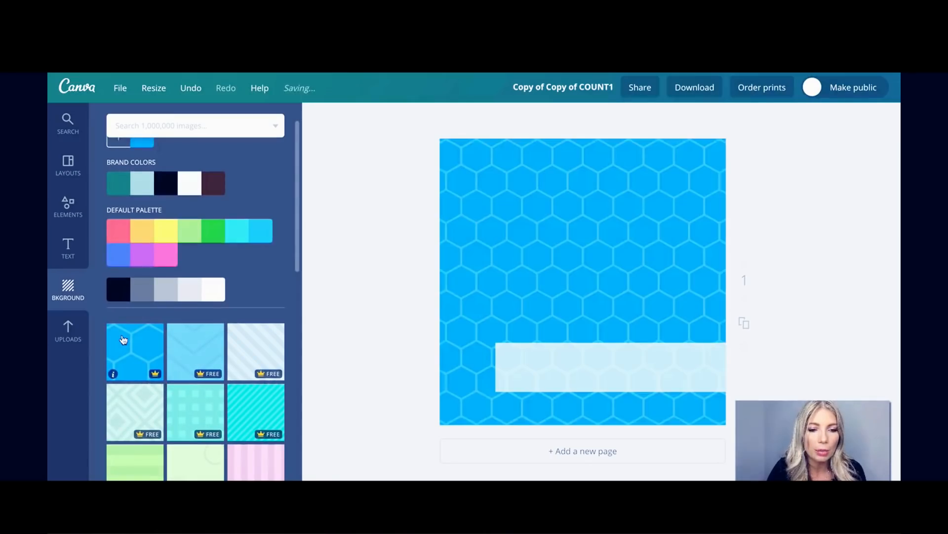
pyautogui.scroll(-3, 123, 334)
pyautogui.click(210, 368)
# Switch to the blue grid pattern, then settle on the wood-plank photo background.
pyautogui.scroll(-9, 208, 368)
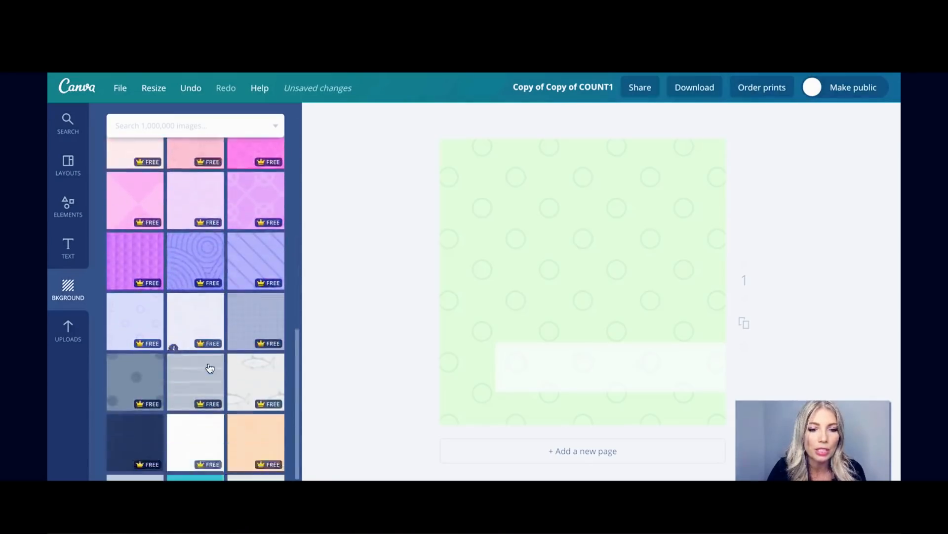
pyautogui.click(256, 355)
pyautogui.scroll(-5, 258, 358)
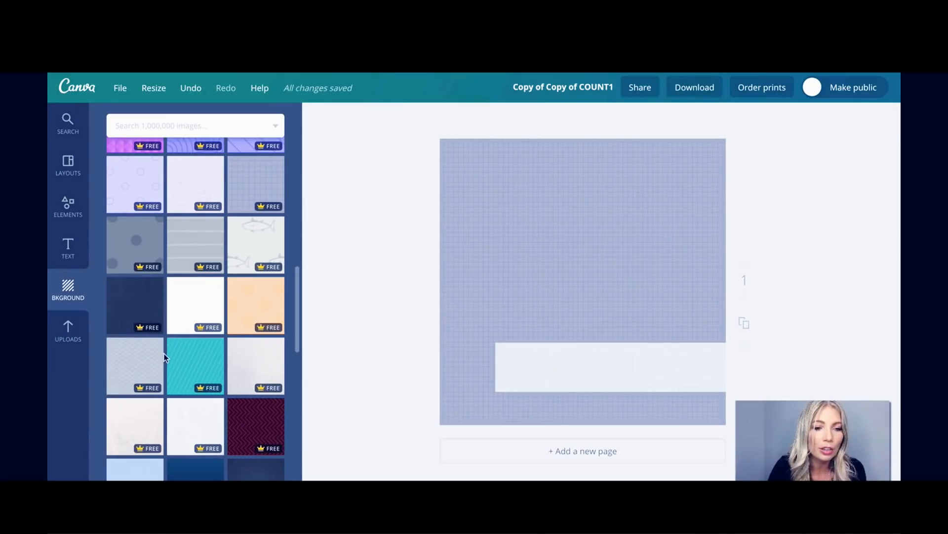
pyautogui.scroll(-10, 164, 354)
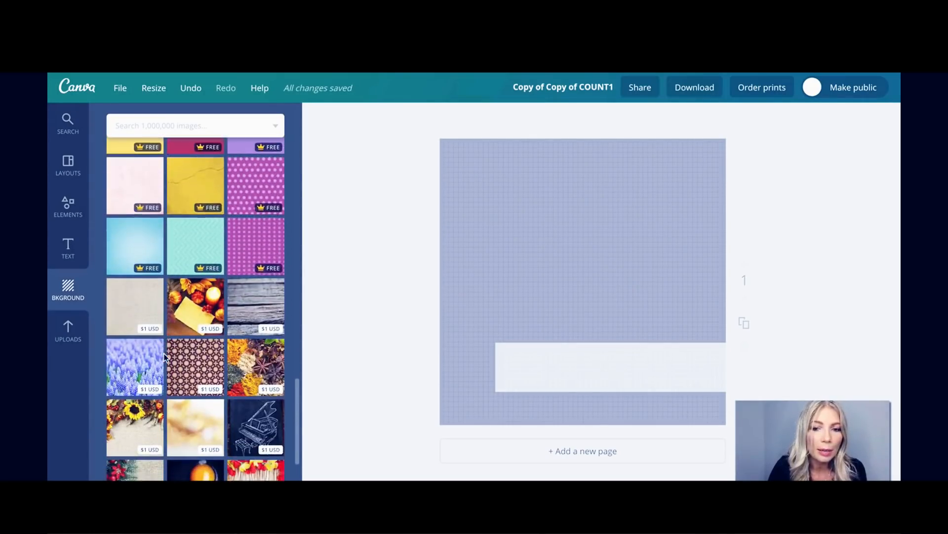
pyautogui.click(249, 291)
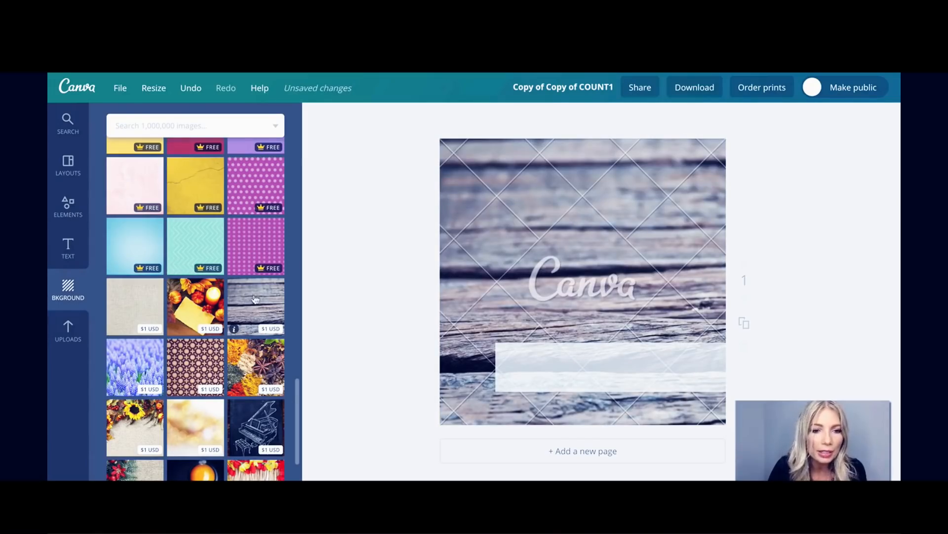
pyautogui.scroll(-2, 254, 298)
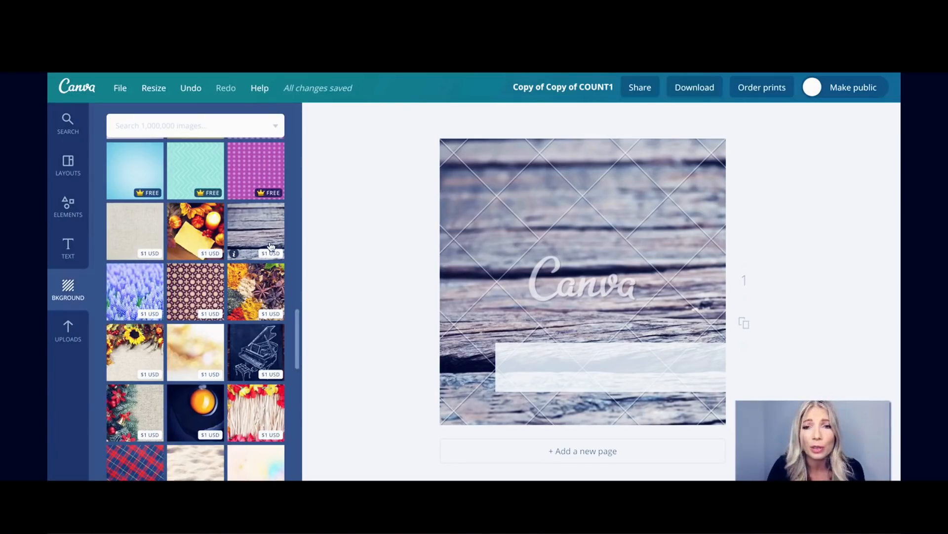
pyautogui.scroll(-2, 270, 246)
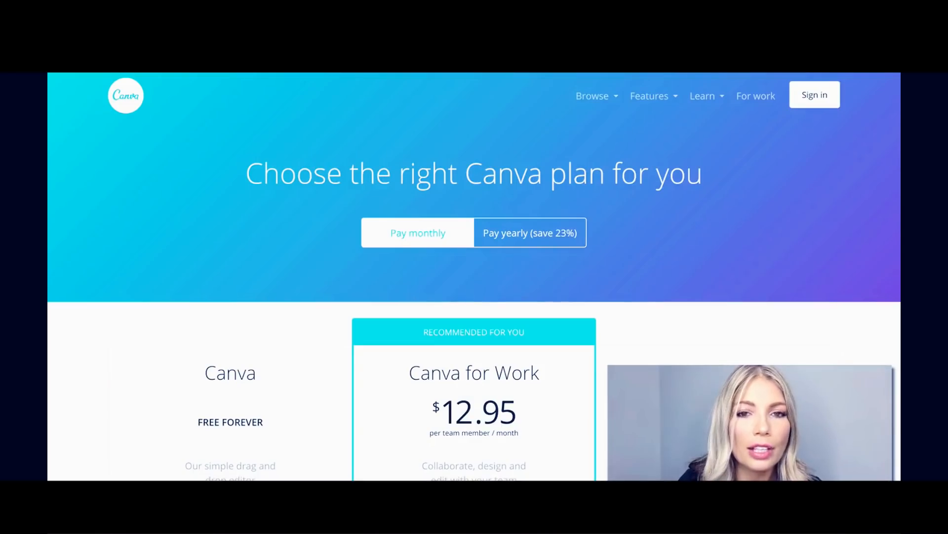
pyautogui.scroll(-1, 177, 169)
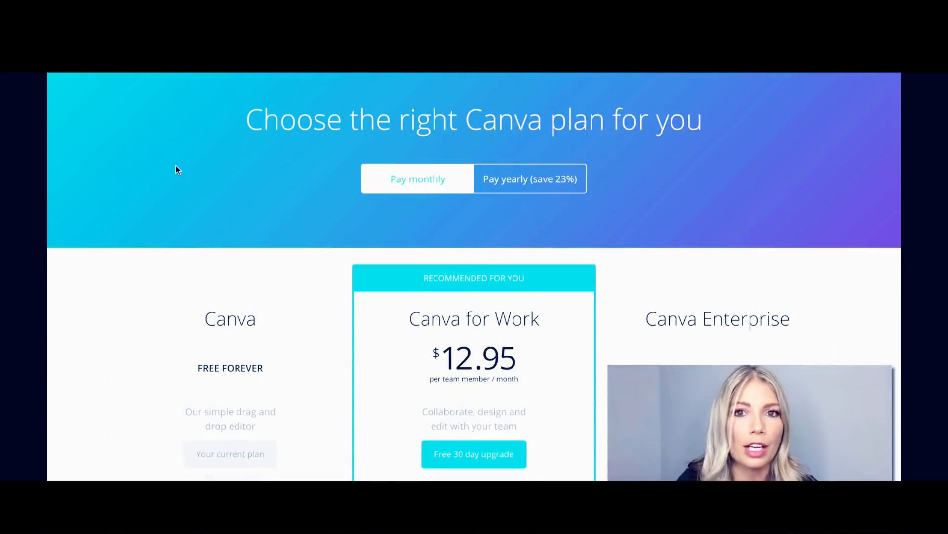
pyautogui.scroll(-1, 177, 169)
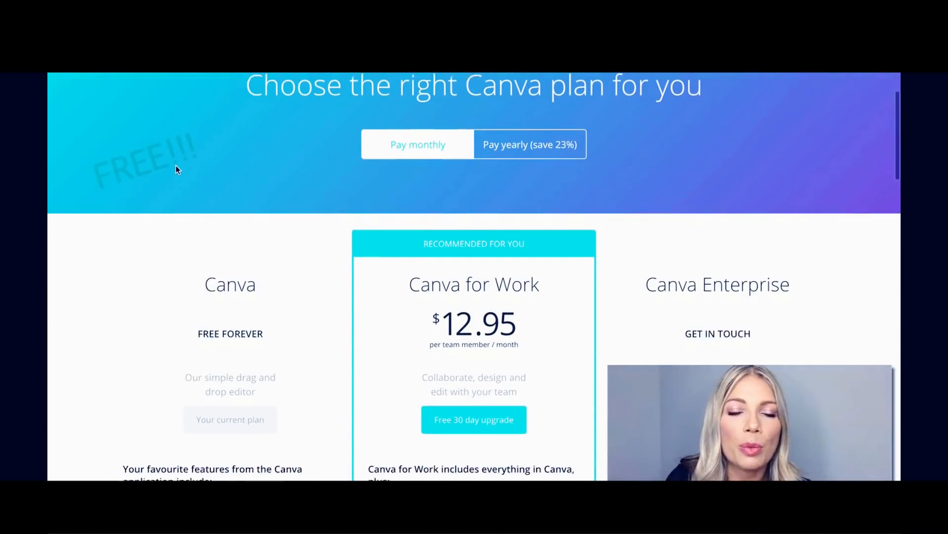
pyautogui.scroll(-2, 177, 169)
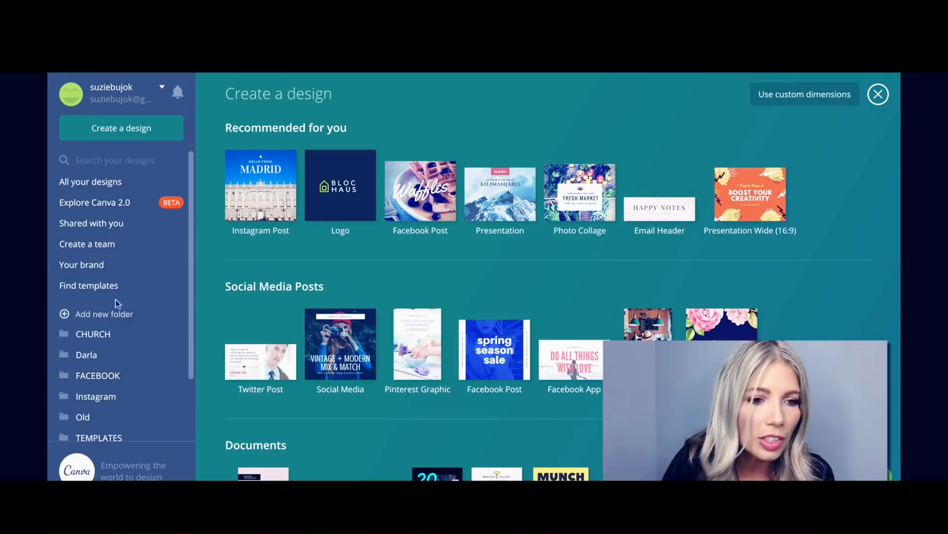
# Scroll the sidebar folder list up and down while the pricing plans page is shown.
pyautogui.scroll(-2, 104, 428)
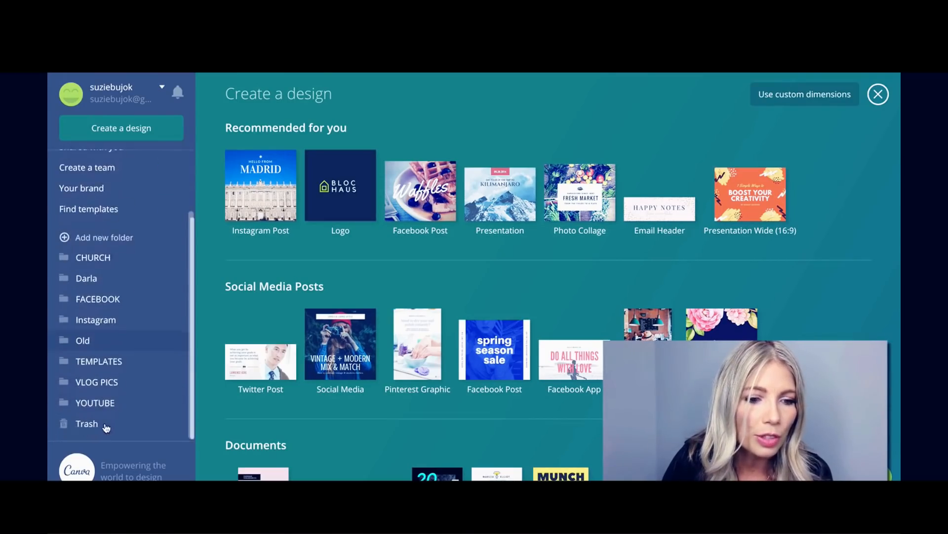
pyautogui.scroll(2, 106, 427)
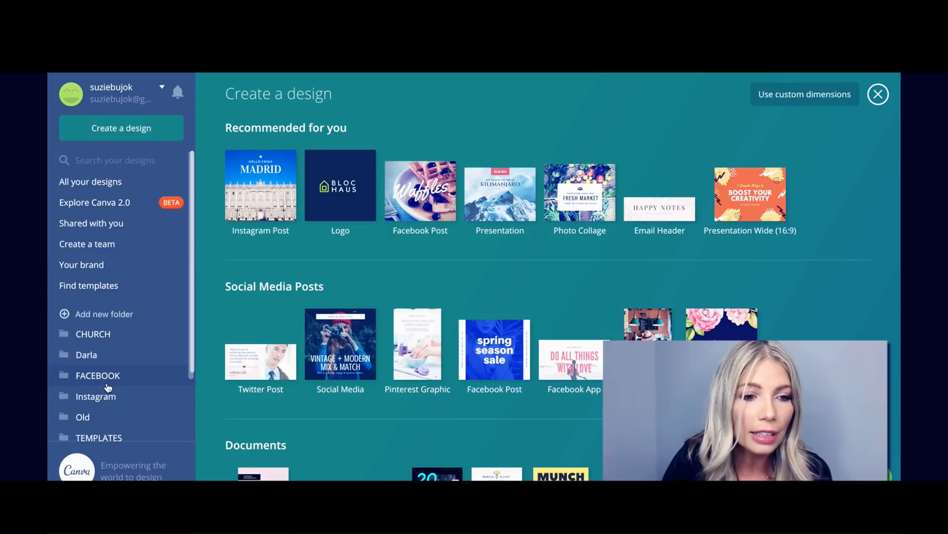
pyautogui.scroll(-2, 108, 388)
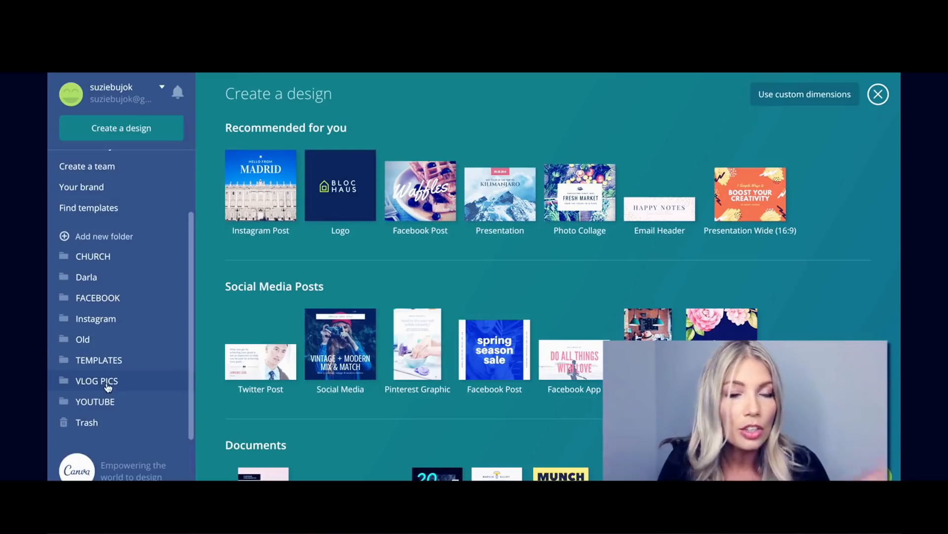
pyautogui.scroll(3, 108, 387)
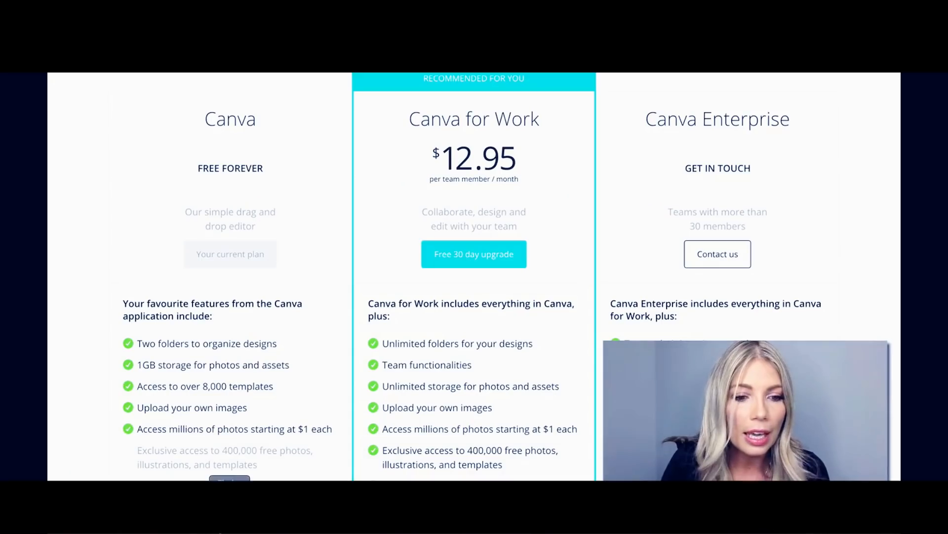
# Scroll down through the feature lists of the free, Canva for Work and Enterprise plans.
pyautogui.scroll(-1, 219, 410)
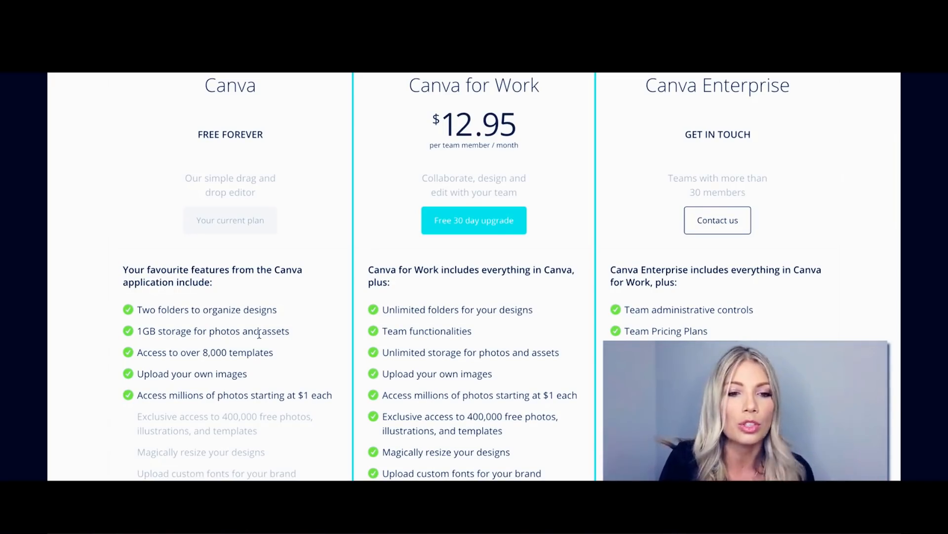
pyautogui.scroll(2, 259, 334)
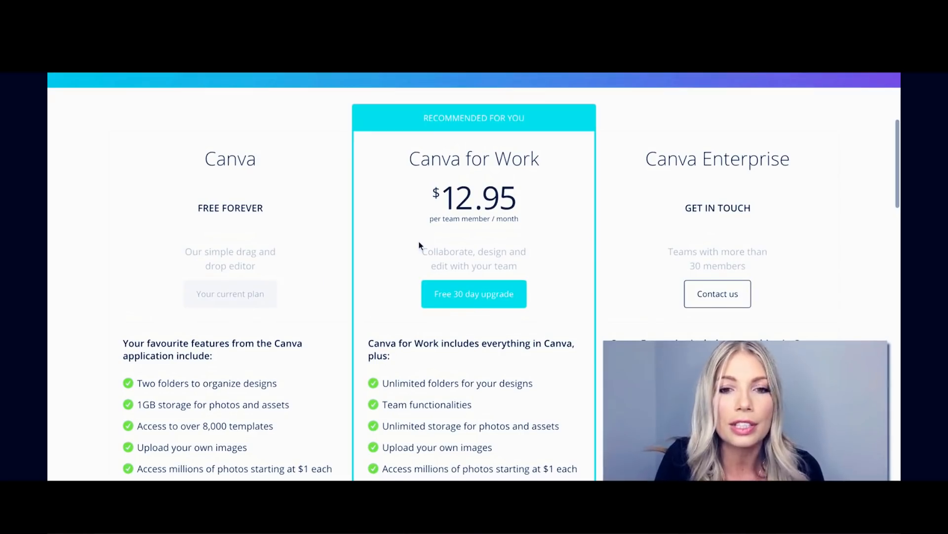
pyautogui.scroll(-1, 419, 246)
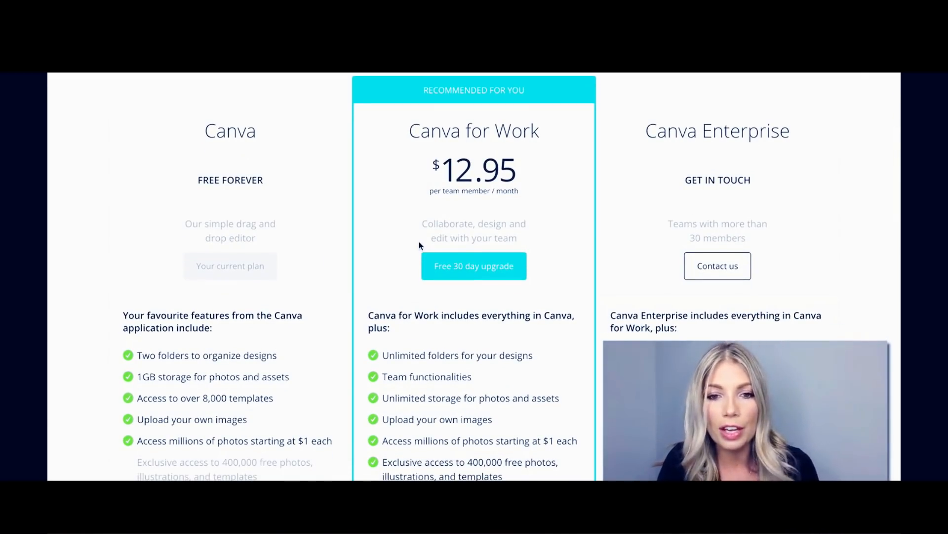
pyautogui.scroll(-2, 419, 244)
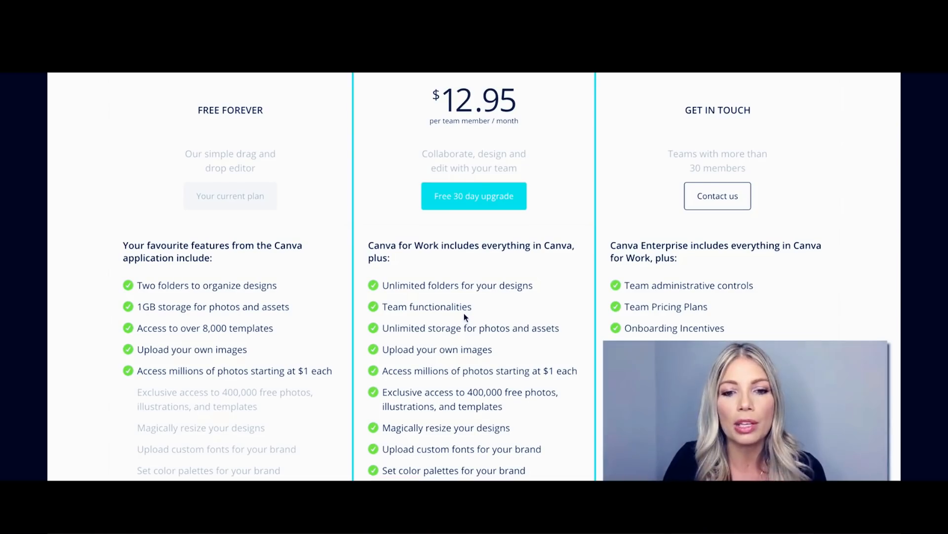
pyautogui.scroll(-1, 463, 317)
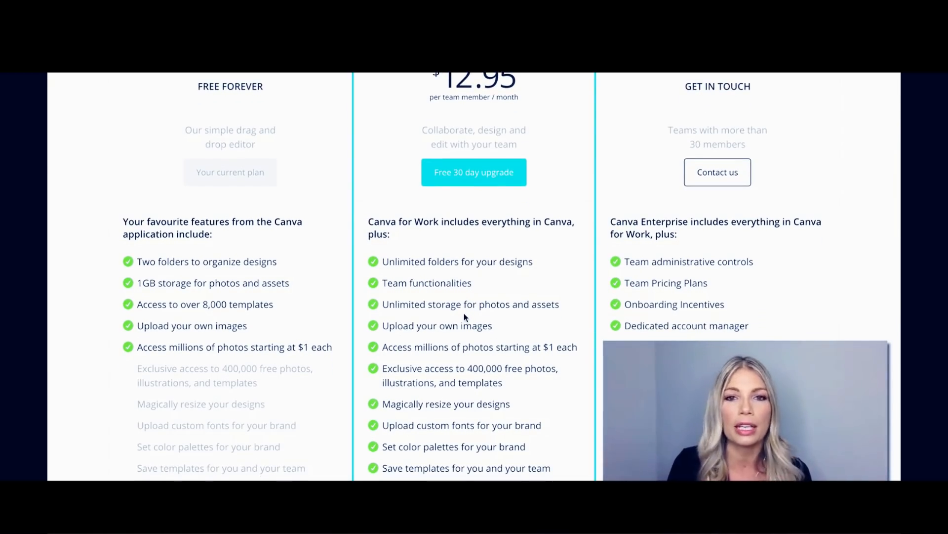
pyautogui.scroll(-1, 463, 316)
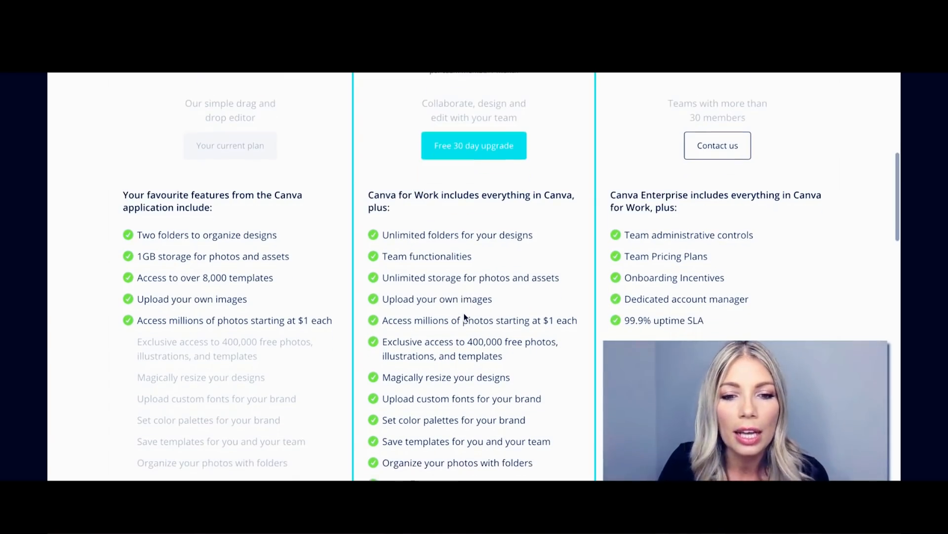
pyautogui.scroll(-2, 481, 292)
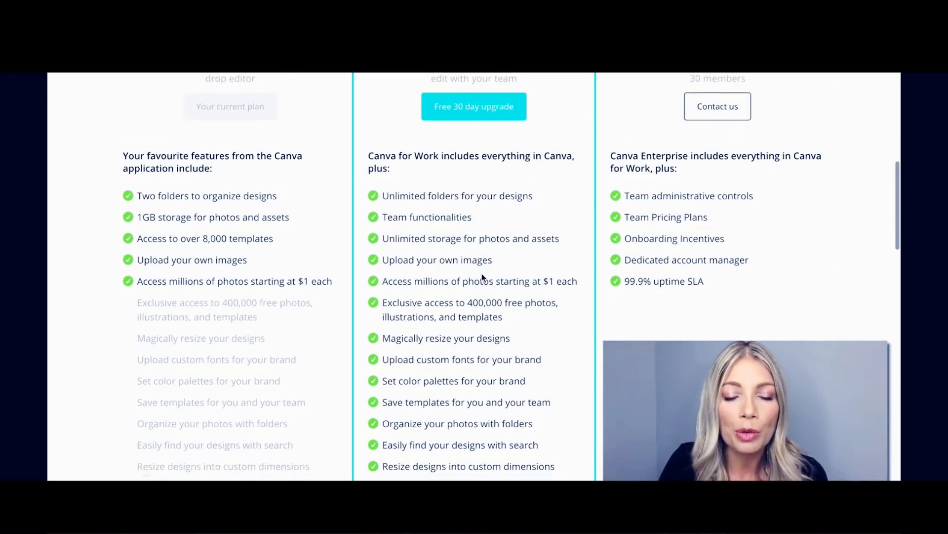
pyautogui.scroll(-1, 481, 273)
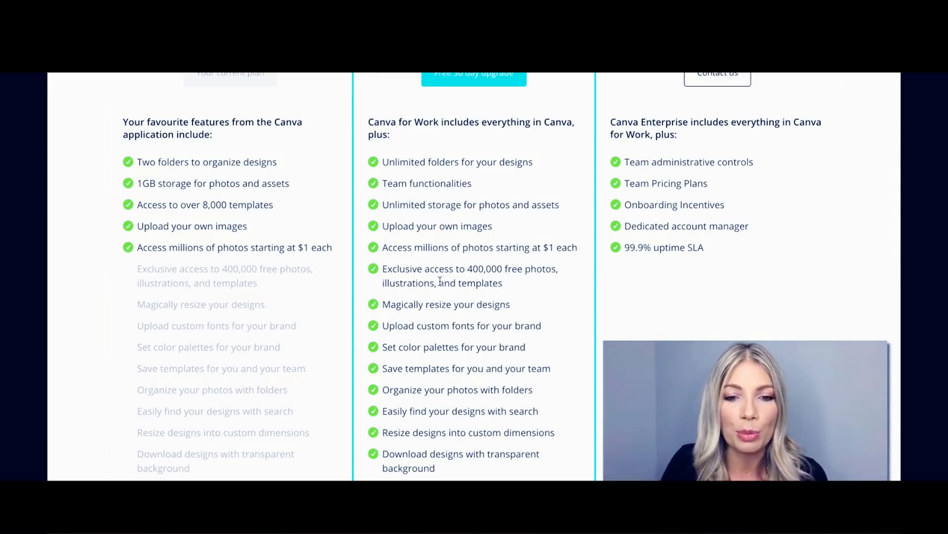
pyautogui.scroll(-1, 442, 283)
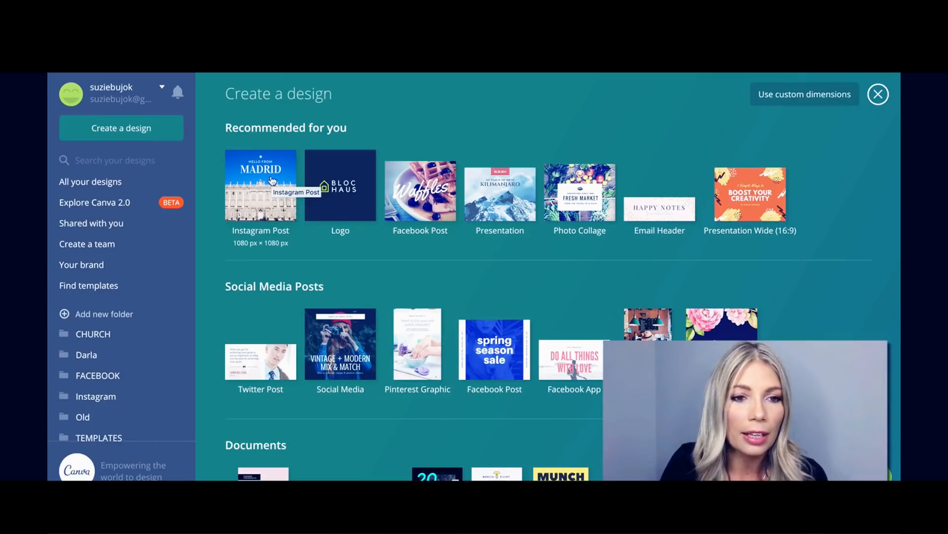
# Resize Copy of COUNT1 to a Facebook Post copy, leaving out the Logo and Presentation formats.
pyautogui.click(114, 184)
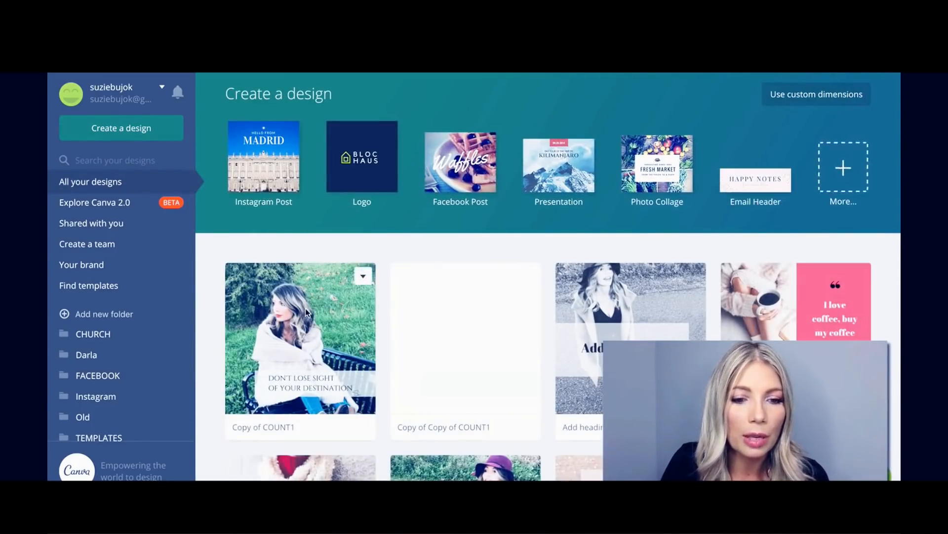
pyautogui.click(305, 309)
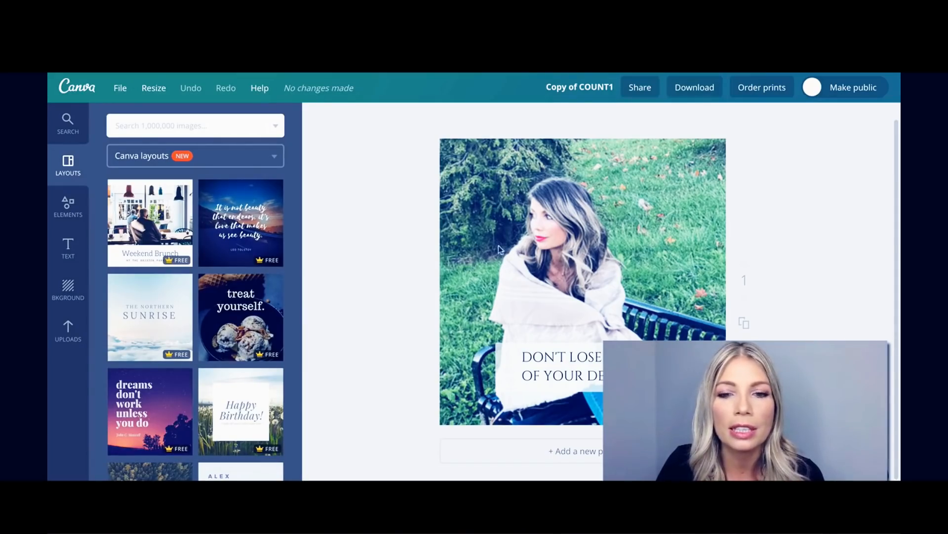
pyautogui.click(153, 89)
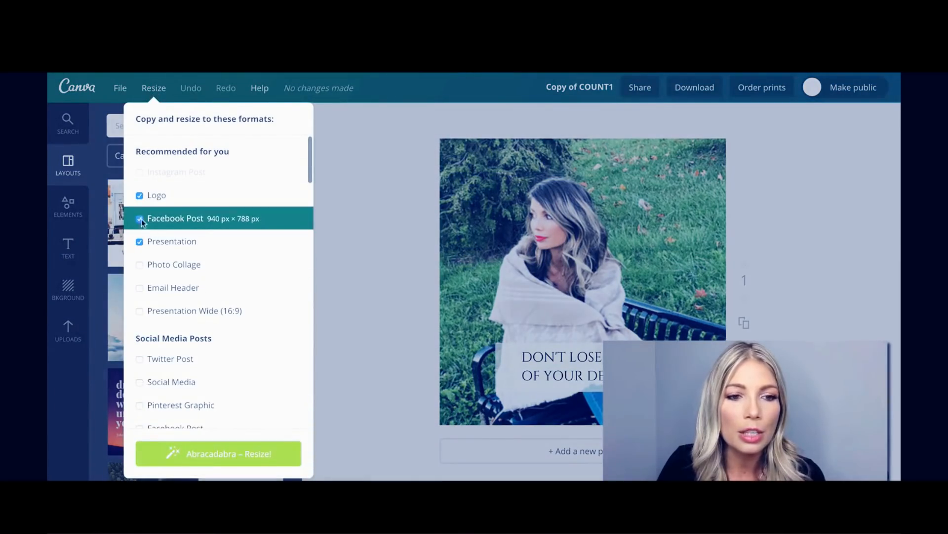
pyautogui.click(139, 196)
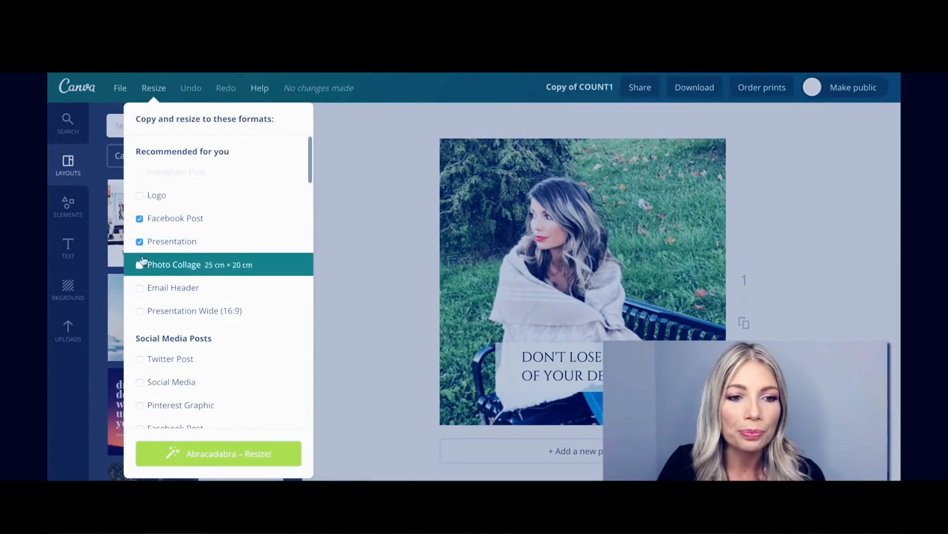
pyautogui.click(139, 243)
pyautogui.click(223, 452)
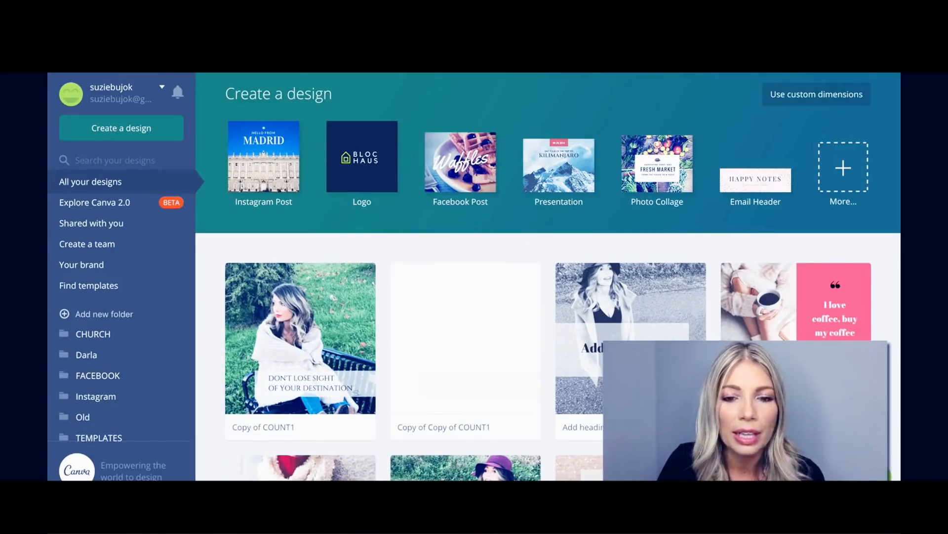
# Duplicate the fourth design in the VLOG PICS folder and open the copy in the editor.
pyautogui.scroll(-2, 697, 321)
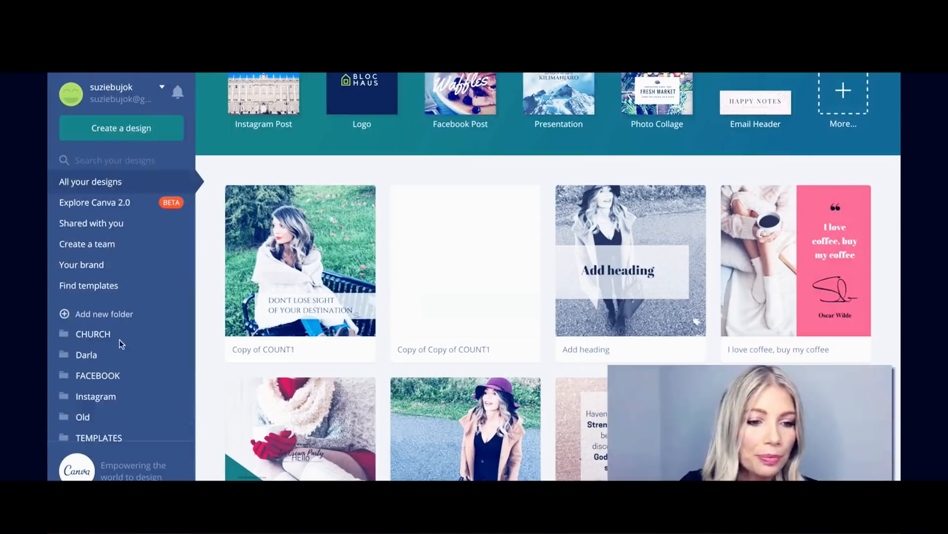
pyautogui.scroll(-3, 119, 340)
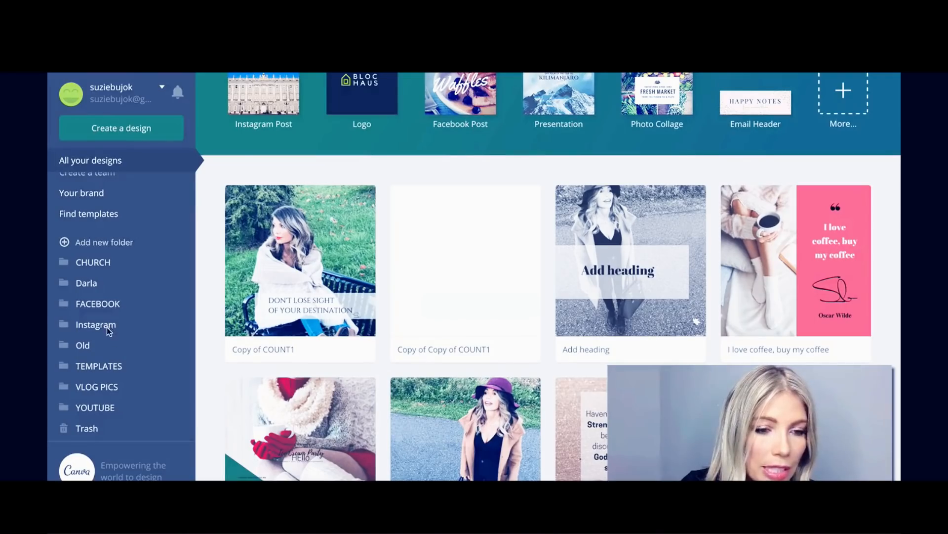
pyautogui.click(136, 387)
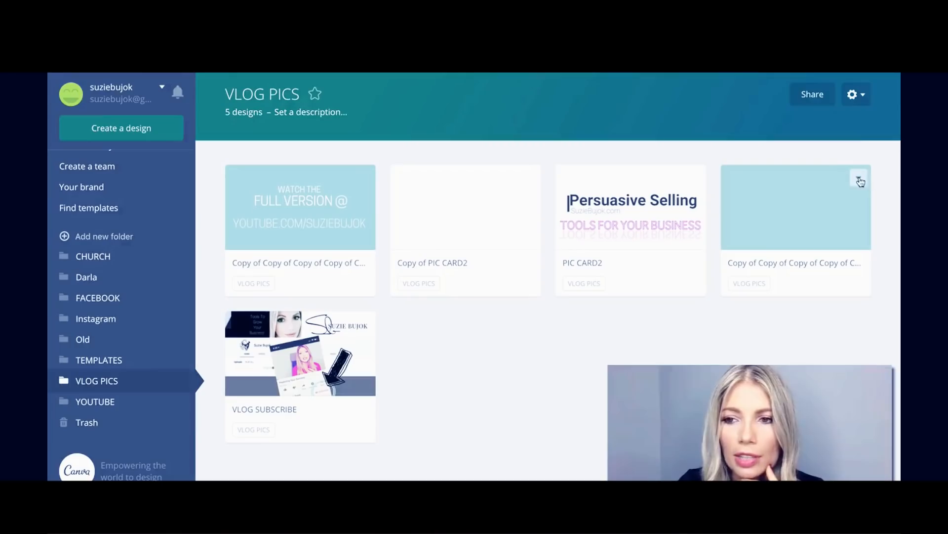
pyautogui.click(859, 178)
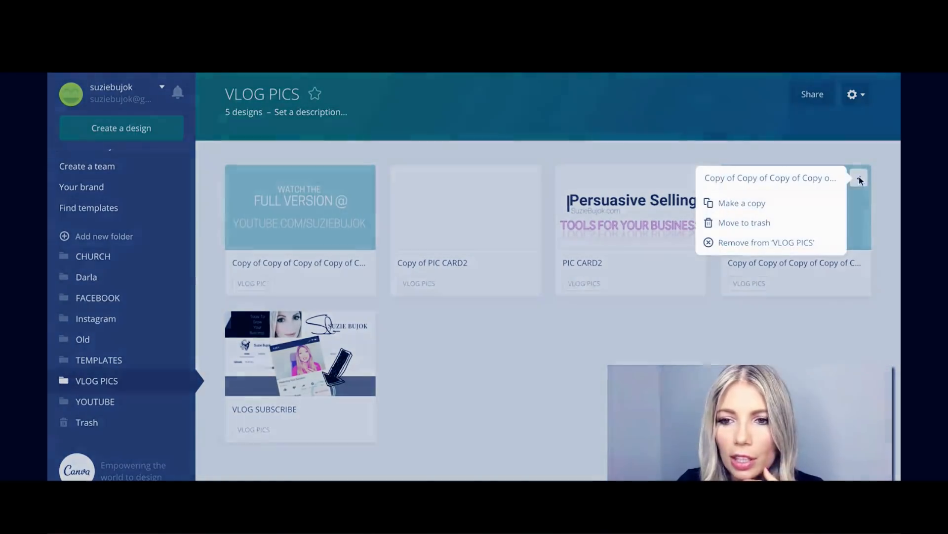
pyautogui.click(747, 204)
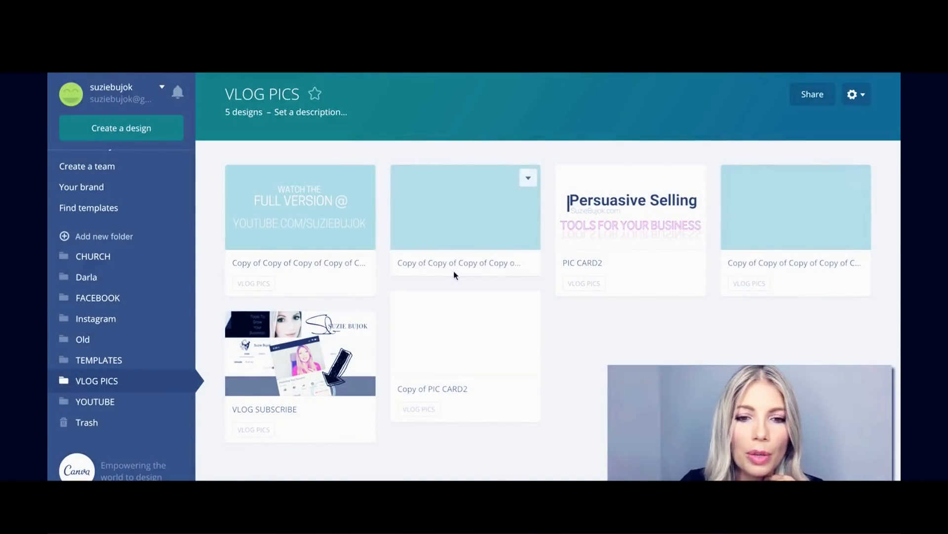
pyautogui.click(482, 202)
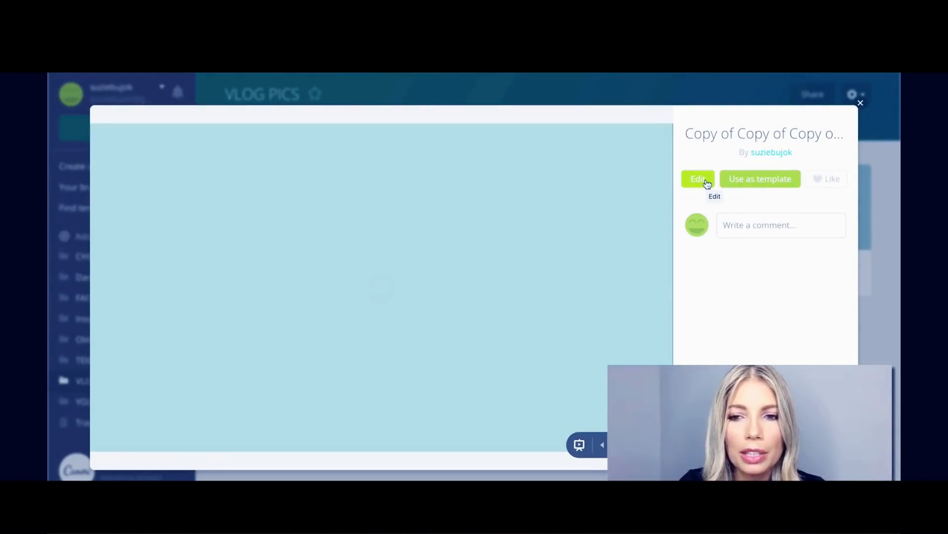
pyautogui.click(697, 180)
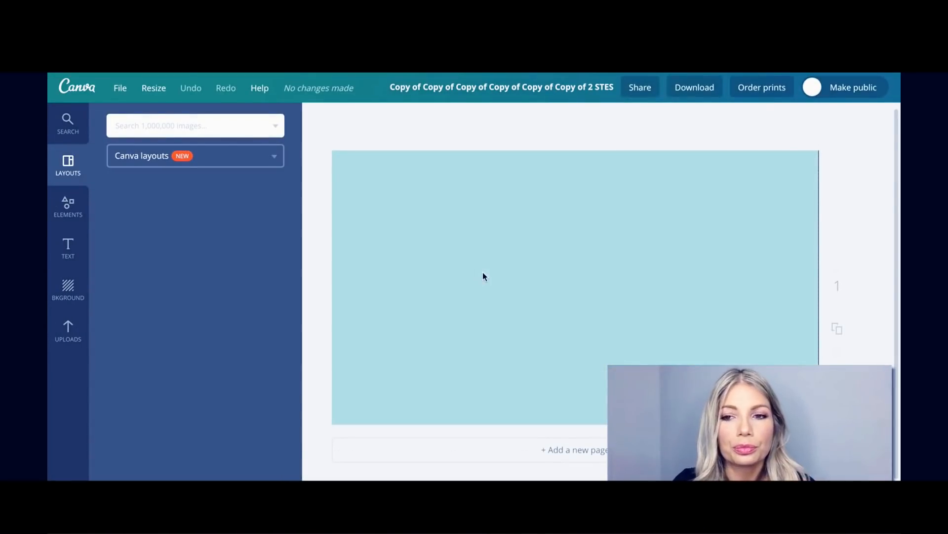
# Try a blue background faded to 33 transparency, then set the page background to plain white.
pyautogui.click(514, 222)
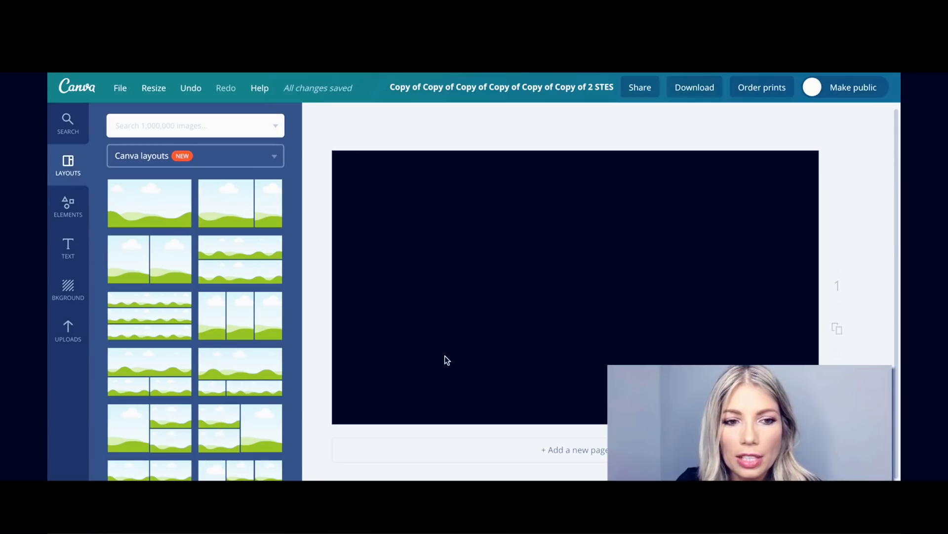
pyautogui.click(68, 291)
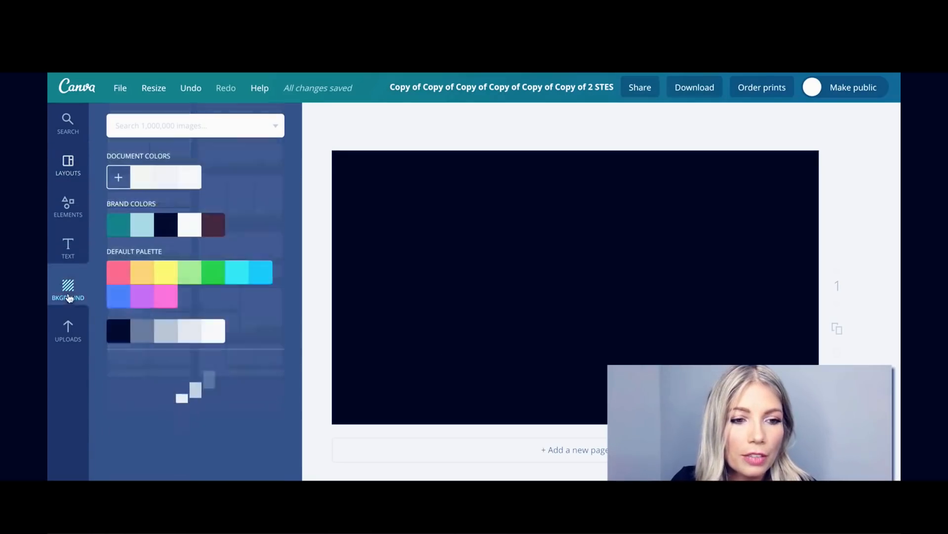
pyautogui.click(128, 287)
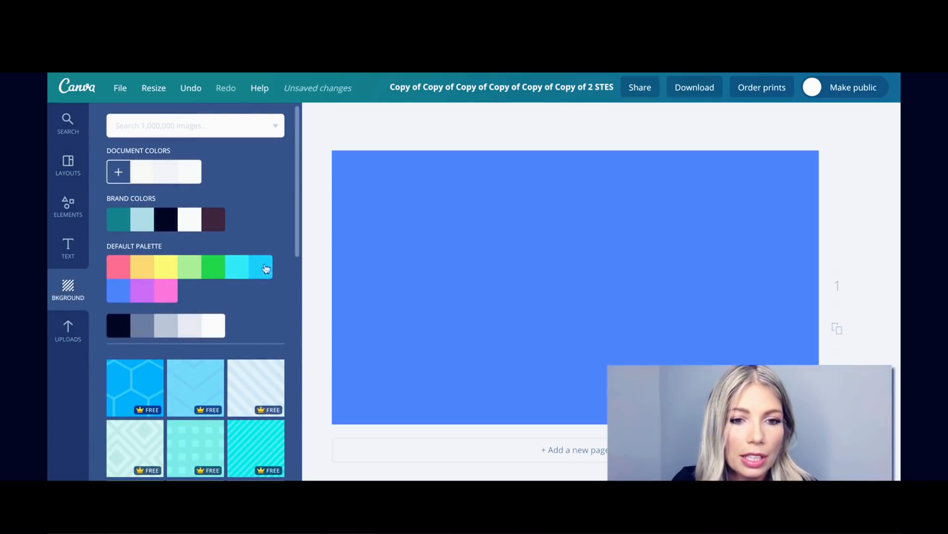
pyautogui.click(456, 232)
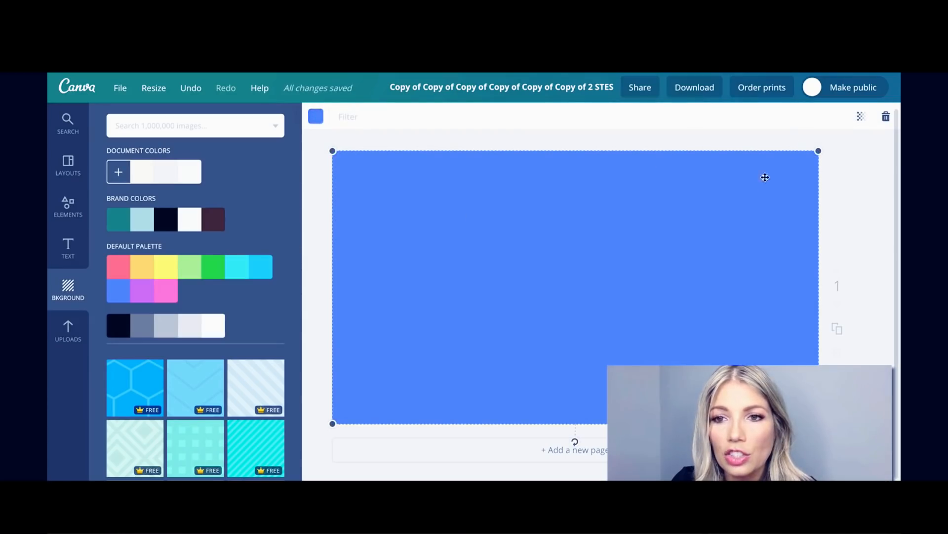
pyautogui.click(843, 197)
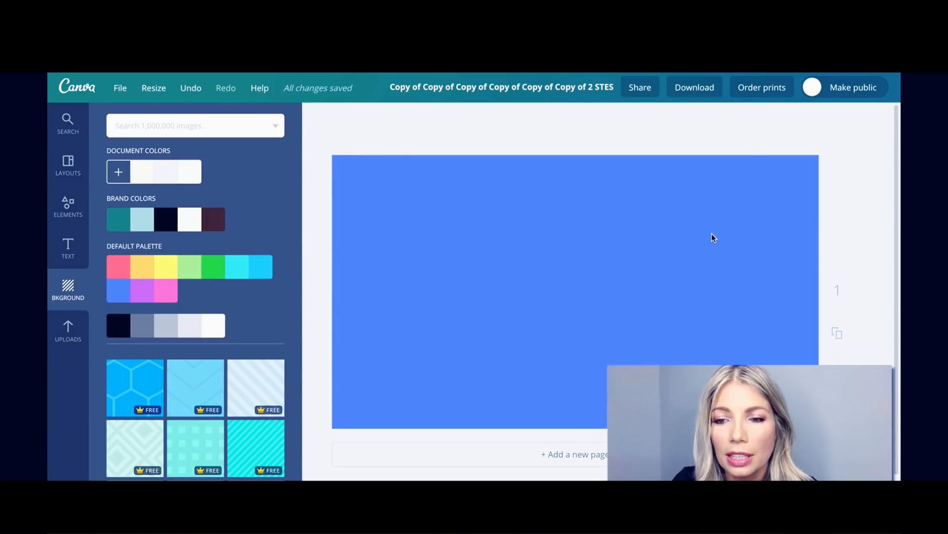
pyautogui.click(790, 195)
pyautogui.click(865, 117)
pyautogui.moveTo(839, 152); pyautogui.dragTo(786, 152)
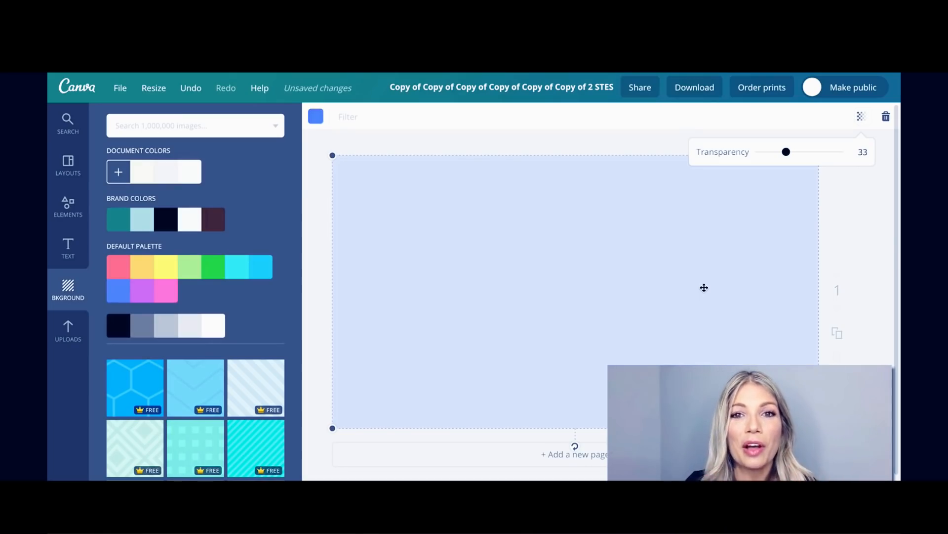
pyautogui.click(852, 227)
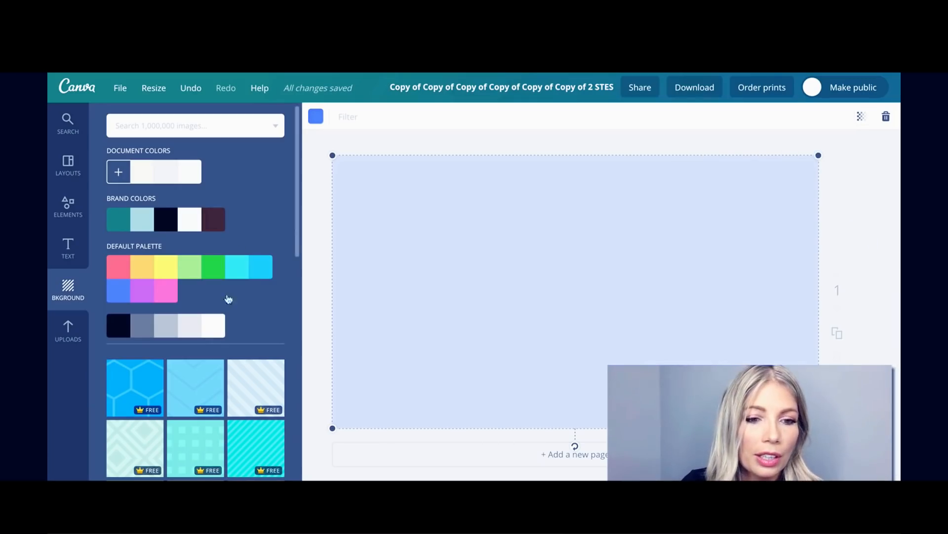
pyautogui.click(218, 327)
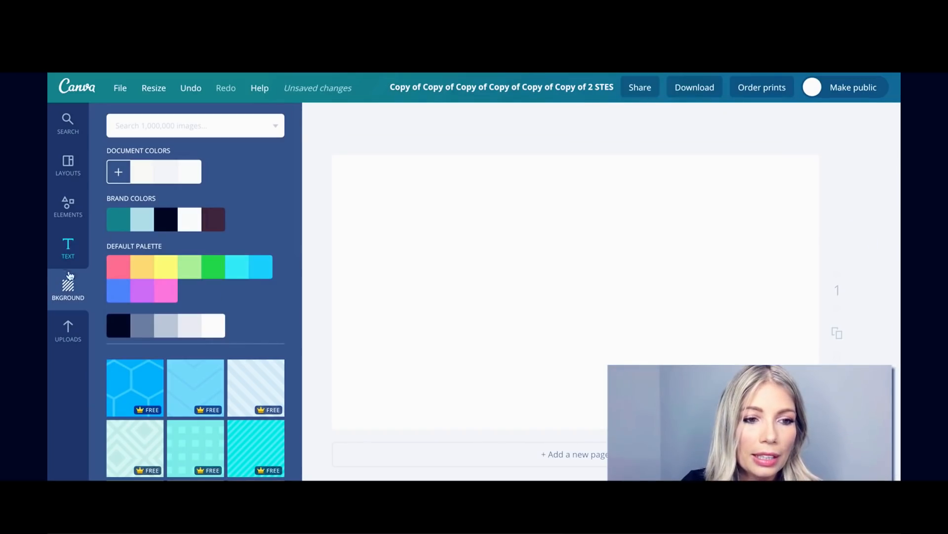
# Add a square shape and stretch it to cover the whole page.
pyautogui.click(71, 211)
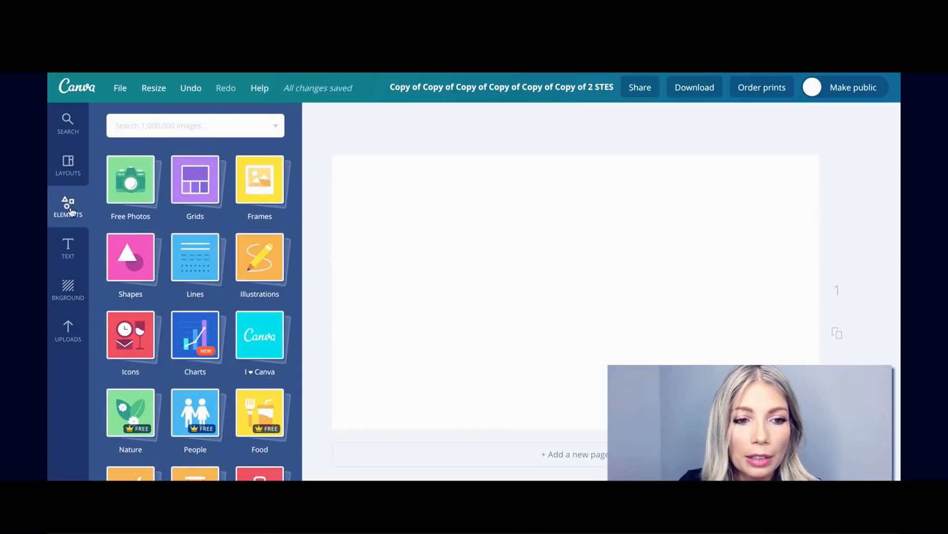
pyautogui.click(125, 257)
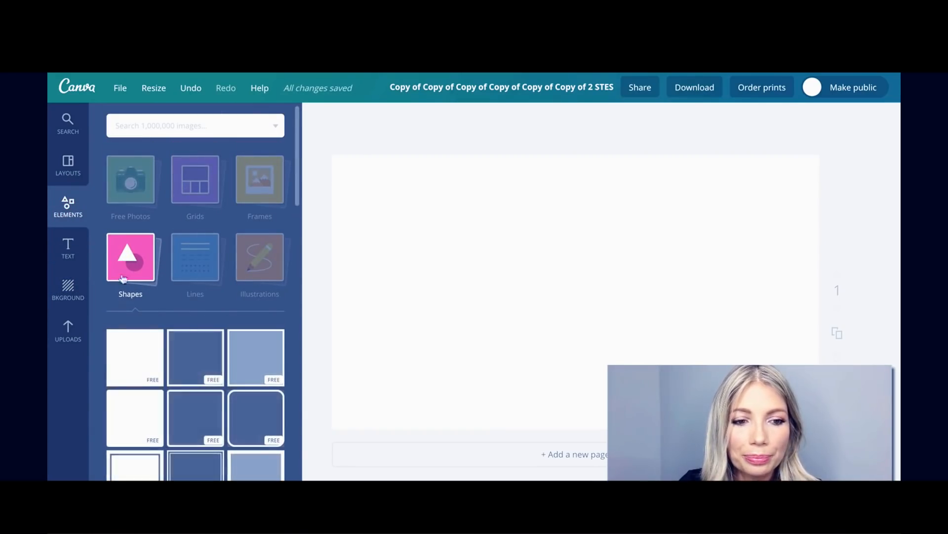
pyautogui.click(132, 357)
pyautogui.moveTo(446, 242); pyautogui.dragTo(367, 228)
pyautogui.moveTo(585, 398); pyautogui.dragTo(728, 428)
pyautogui.moveTo(845, 313); pyautogui.dragTo(897, 339)
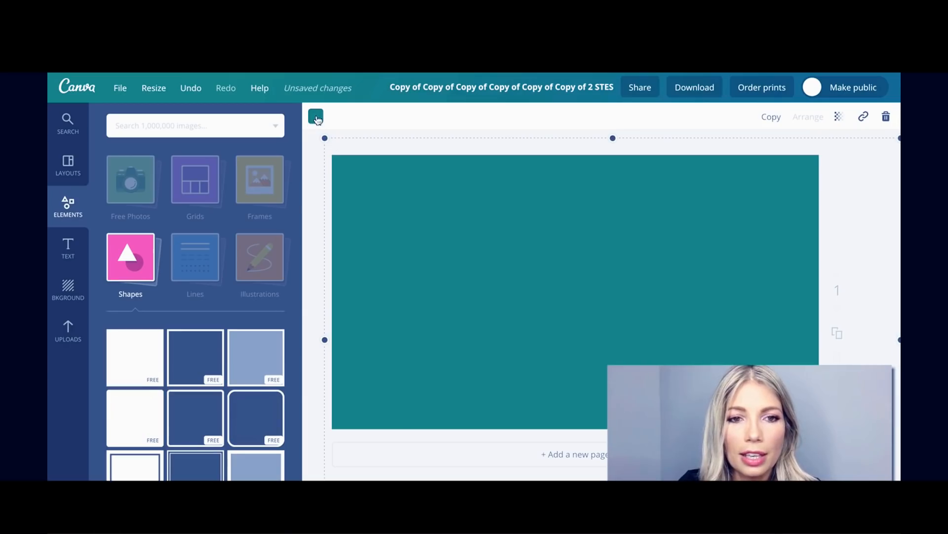
# Colour the square pink and set its transparency to 67.
pyautogui.click(316, 118)
pyautogui.click(429, 319)
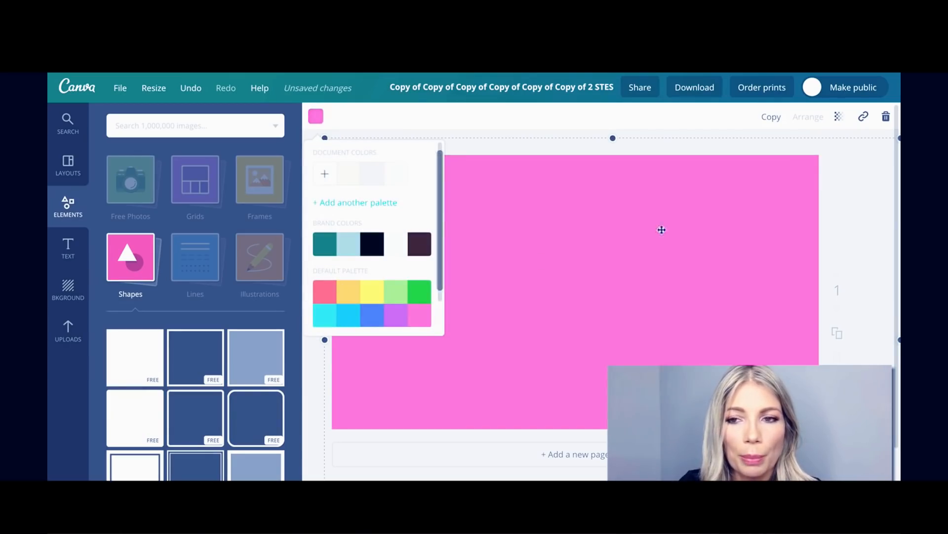
pyautogui.click(704, 143)
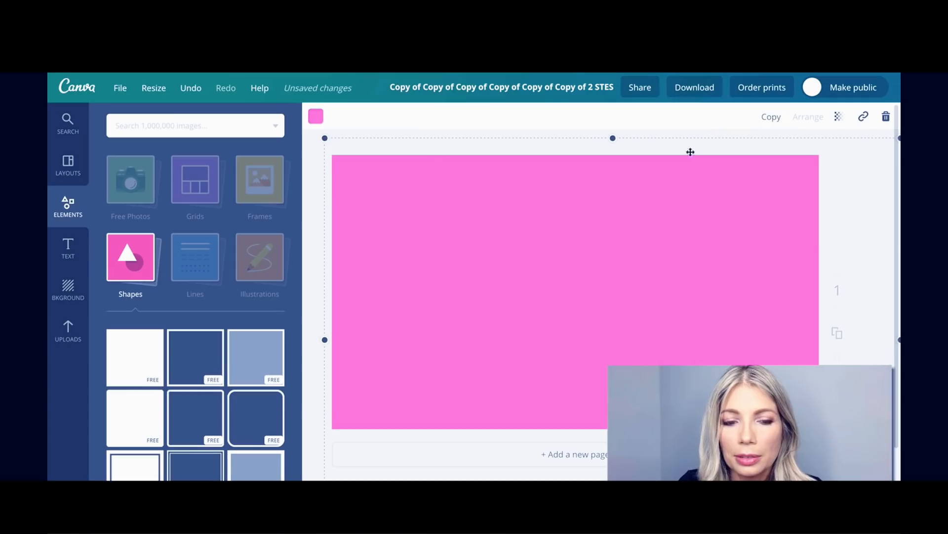
pyautogui.scroll(-1, 596, 314)
pyautogui.scroll(1, 596, 314)
pyautogui.click(840, 118)
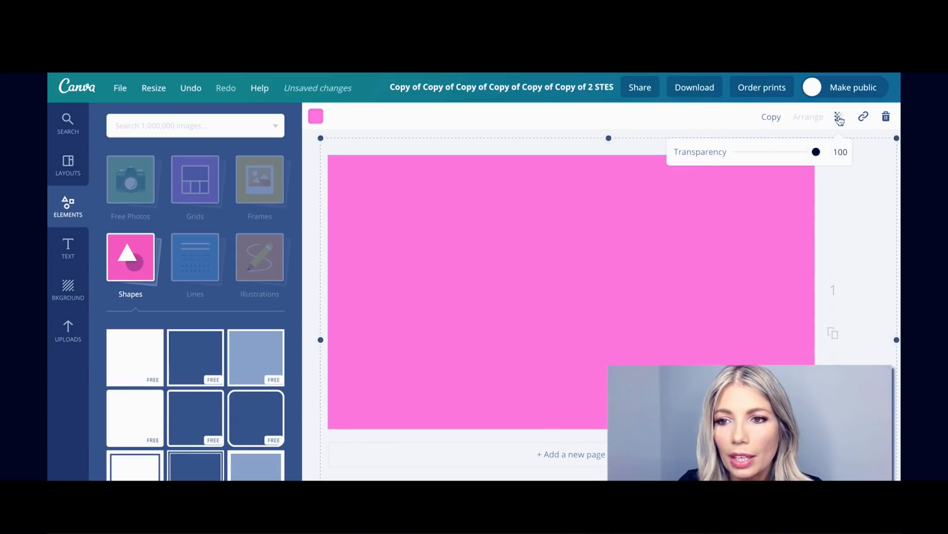
pyautogui.moveTo(817, 151); pyautogui.dragTo(791, 157)
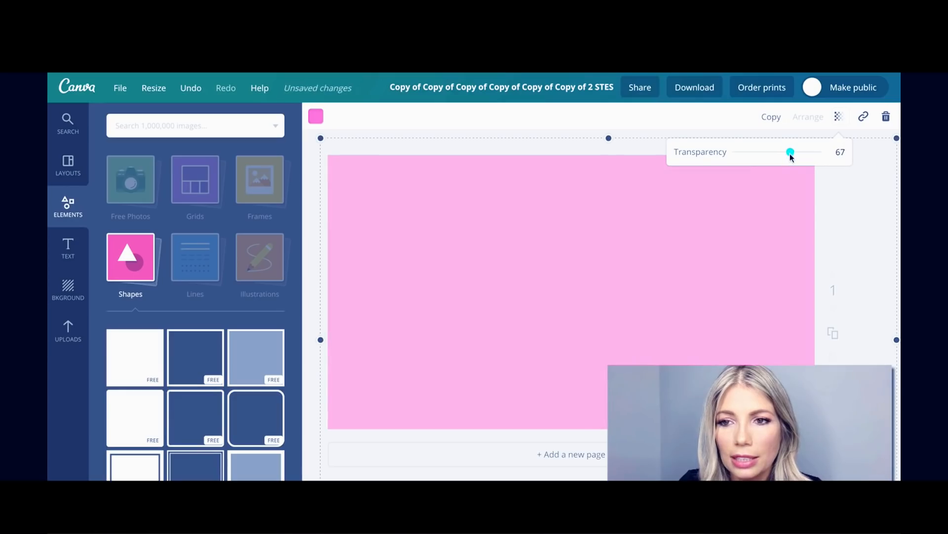
pyautogui.click(710, 127)
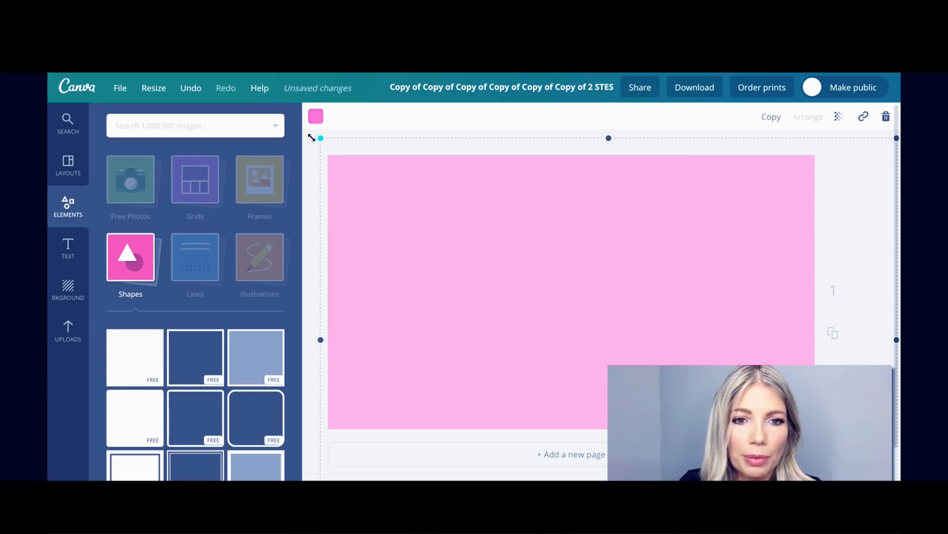
# Search 'umbrella' and place the first illustration, shrunk, in the page's upper right.
pyautogui.click(166, 128)
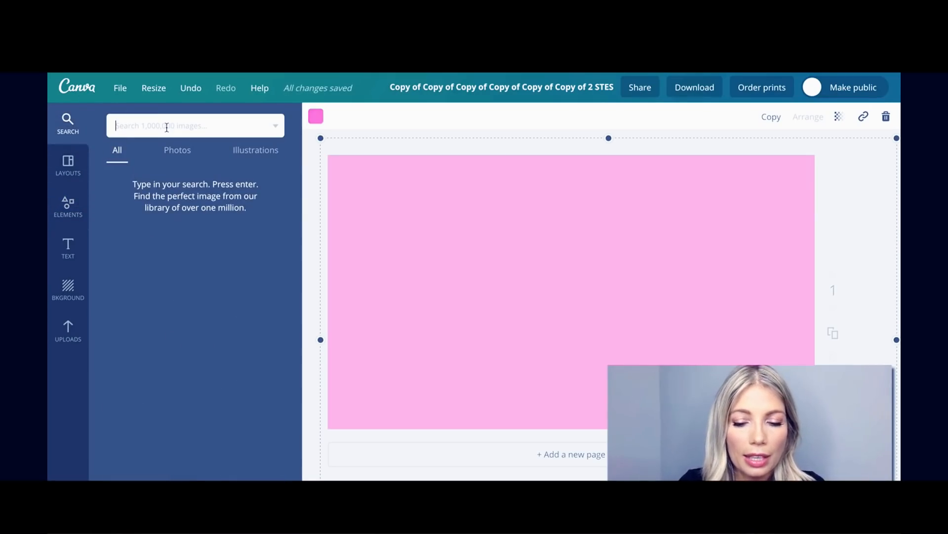
pyautogui.write('umbre')
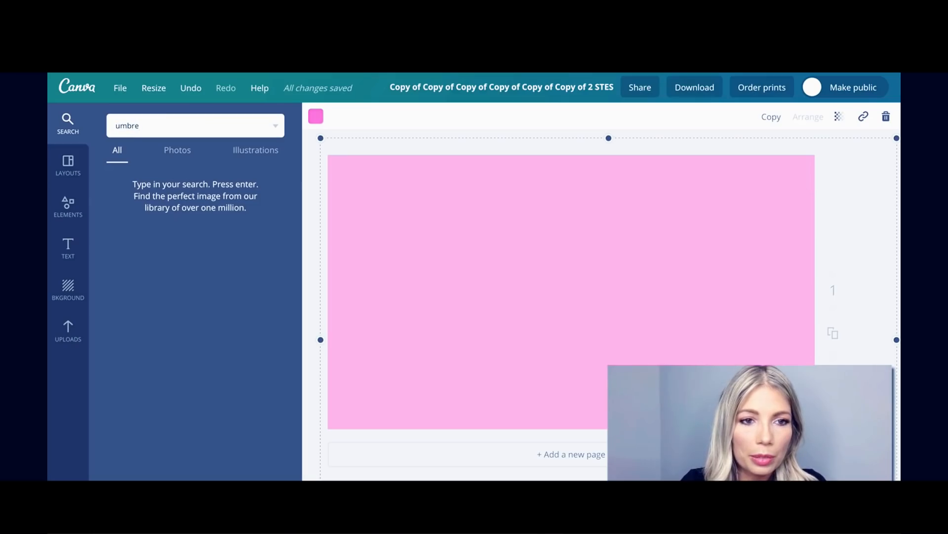
pyautogui.write('lla')
pyautogui.press('Return')
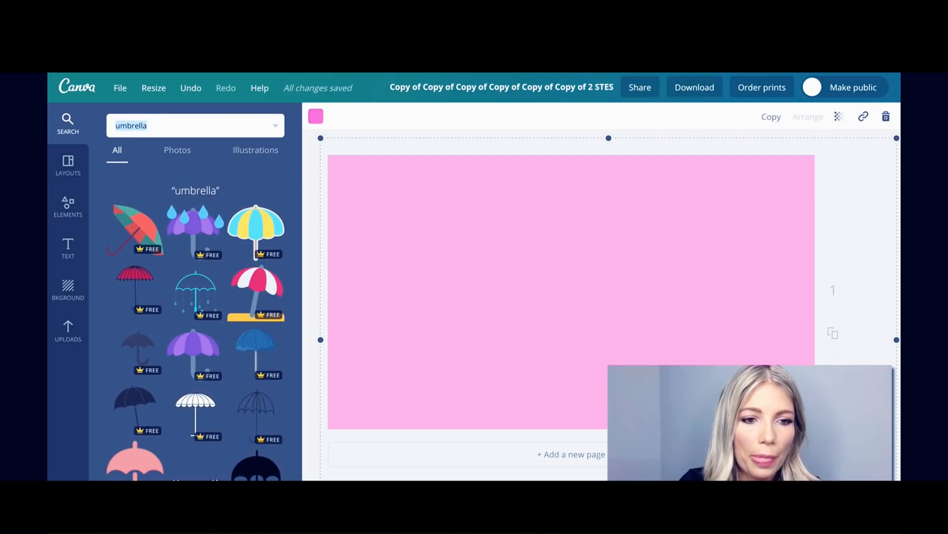
pyautogui.moveTo(131, 228); pyautogui.dragTo(631, 259)
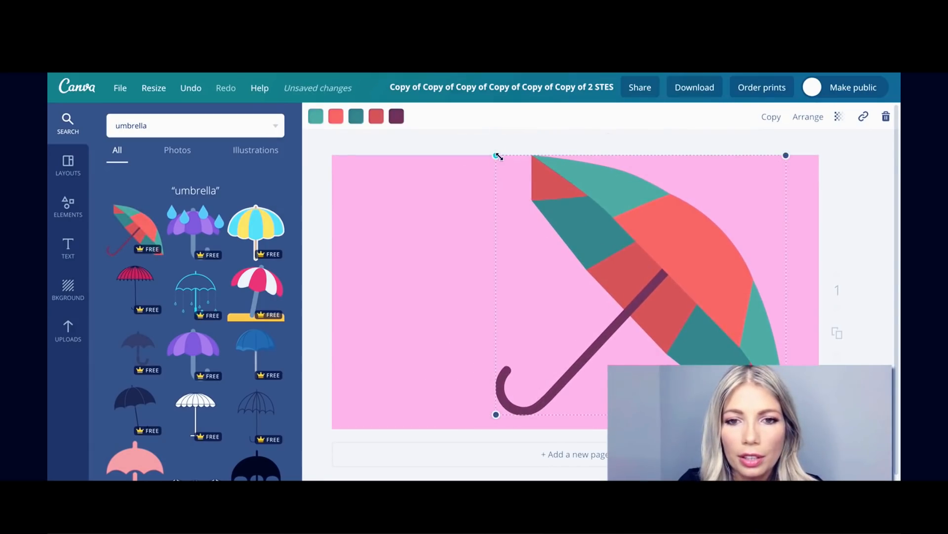
pyautogui.moveTo(499, 155); pyautogui.dragTo(657, 296)
pyautogui.moveTo(711, 321); pyautogui.dragTo(718, 207)
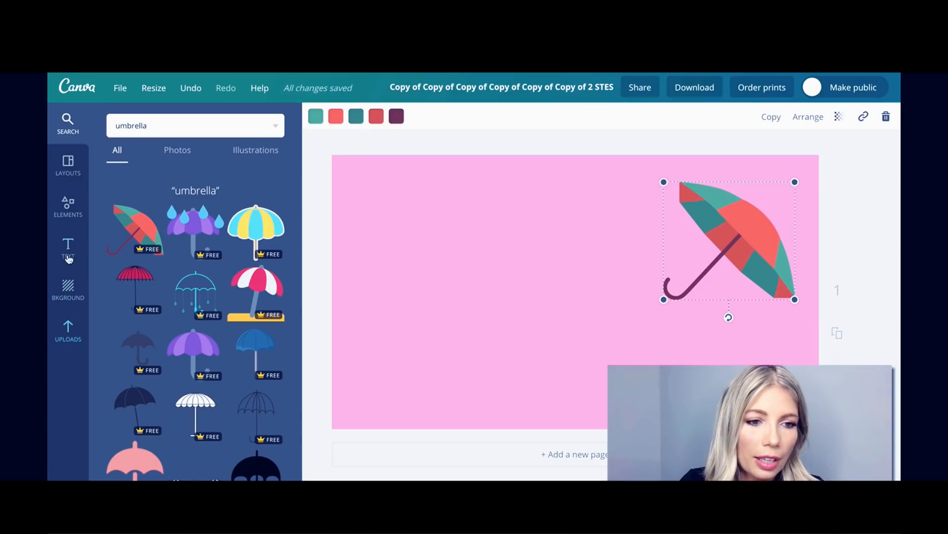
pyautogui.click(67, 247)
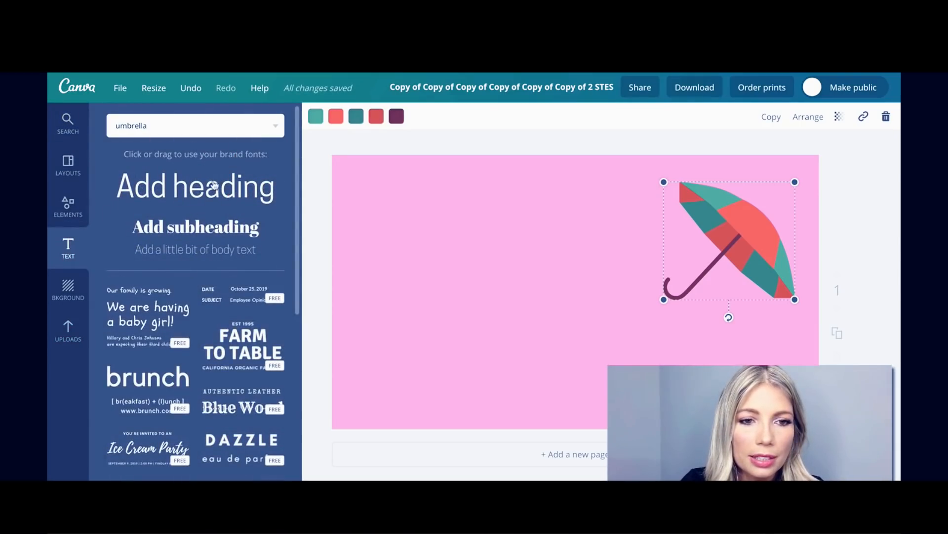
# Add a 'Watch Me On YOUTUBE' heading and move it to the page's lower left.
pyautogui.click(213, 185)
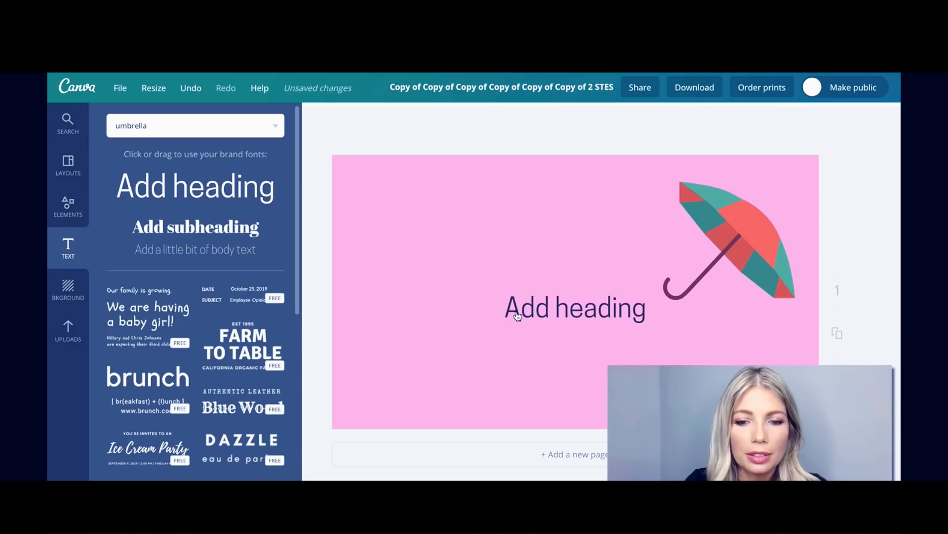
pyautogui.click(531, 310)
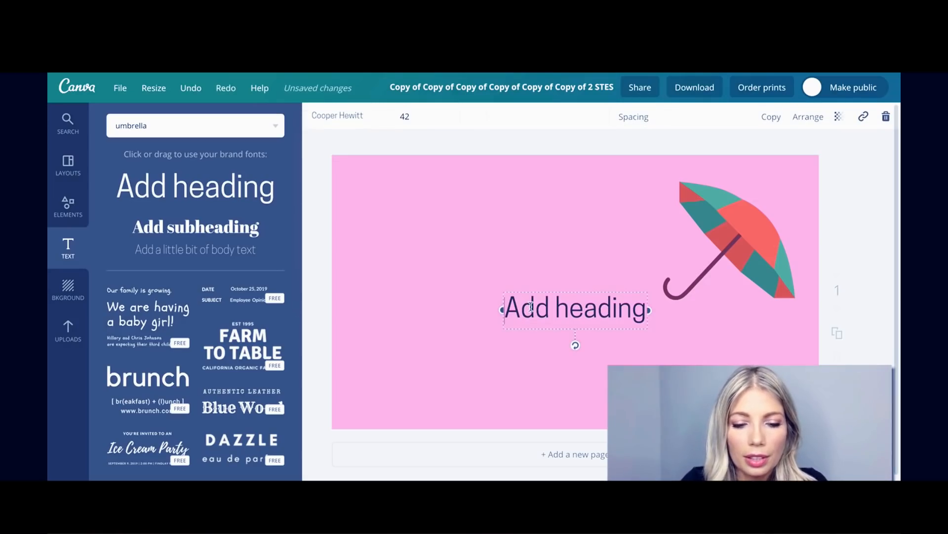
pyautogui.hotkey('ctrl', 'a')
pyautogui.write('Watch')
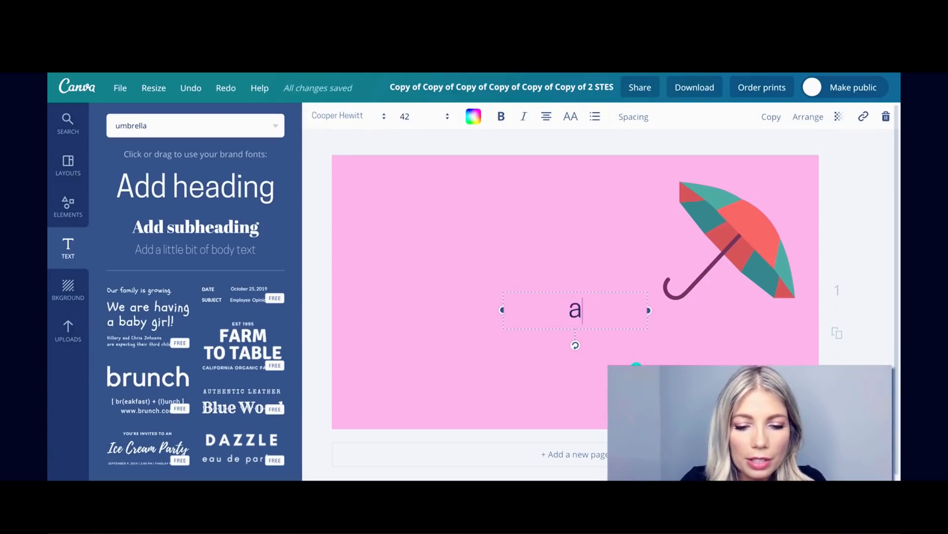
pyautogui.press('BackSpace')
pyautogui.press('BackSpace')
pyautogui.press('BackSpace')
pyautogui.press('BackSpace')
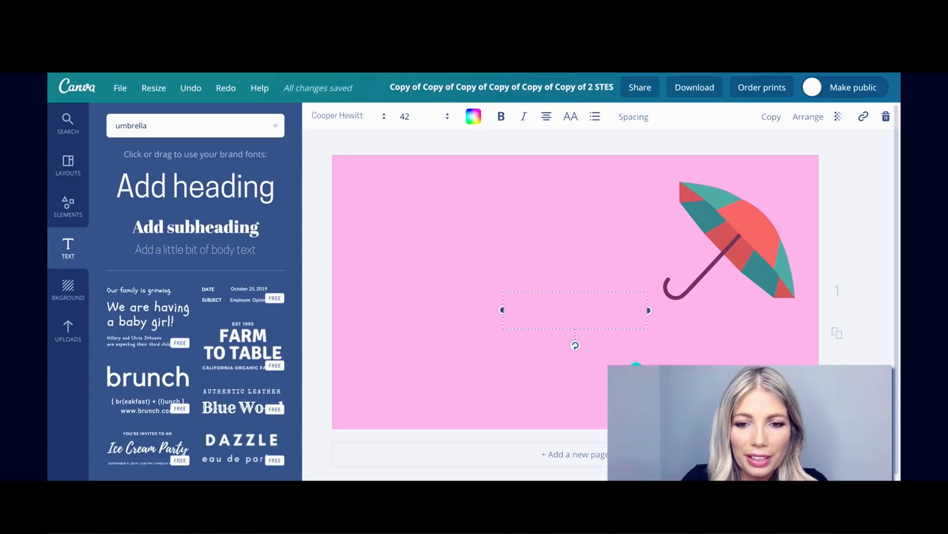
pyautogui.write('Watch')
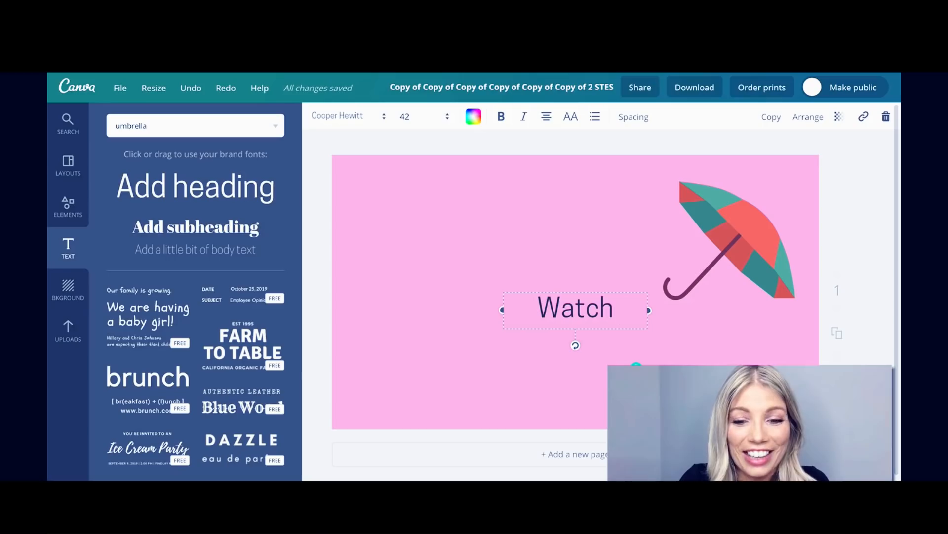
pyautogui.write(' Me o')
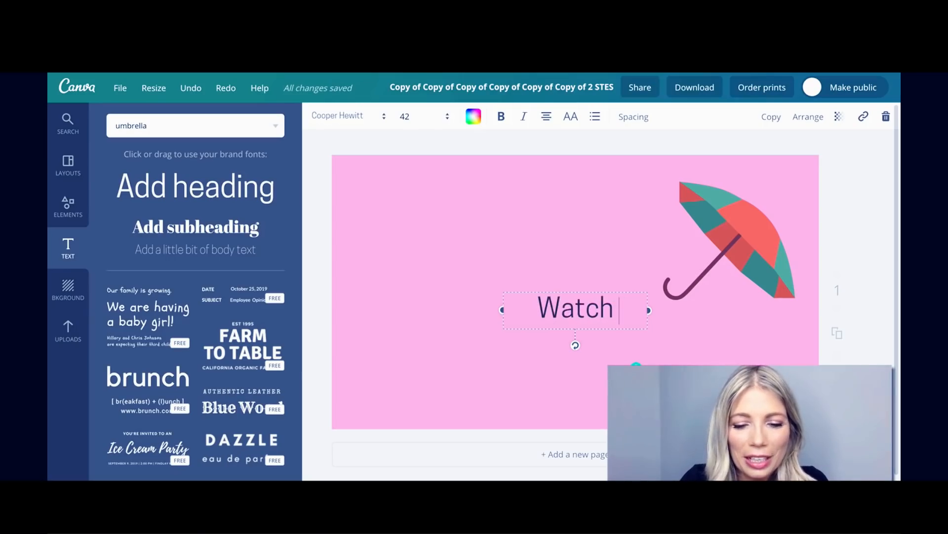
pyautogui.write('n')
pyautogui.press('BackSpace')
pyautogui.press('BackSpace')
pyautogui.press('BackSpace')
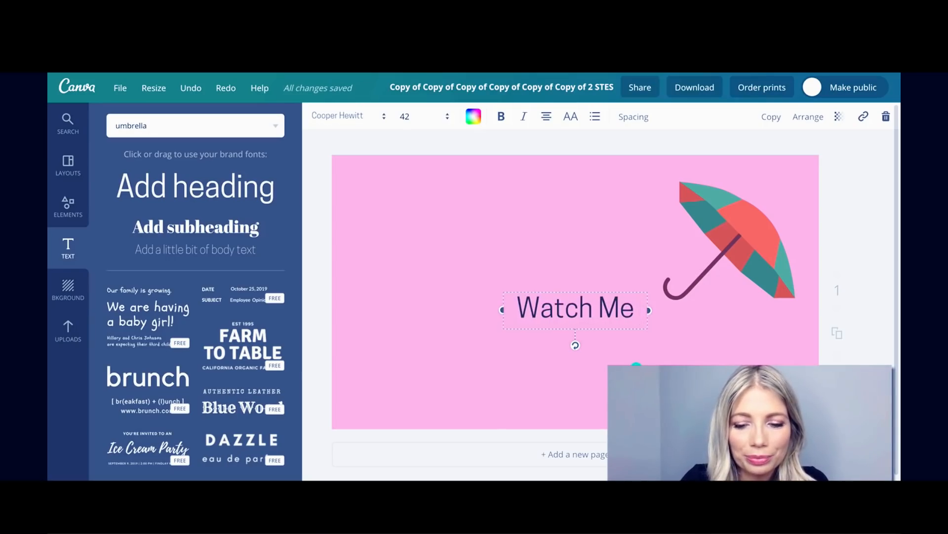
pyautogui.write('On')
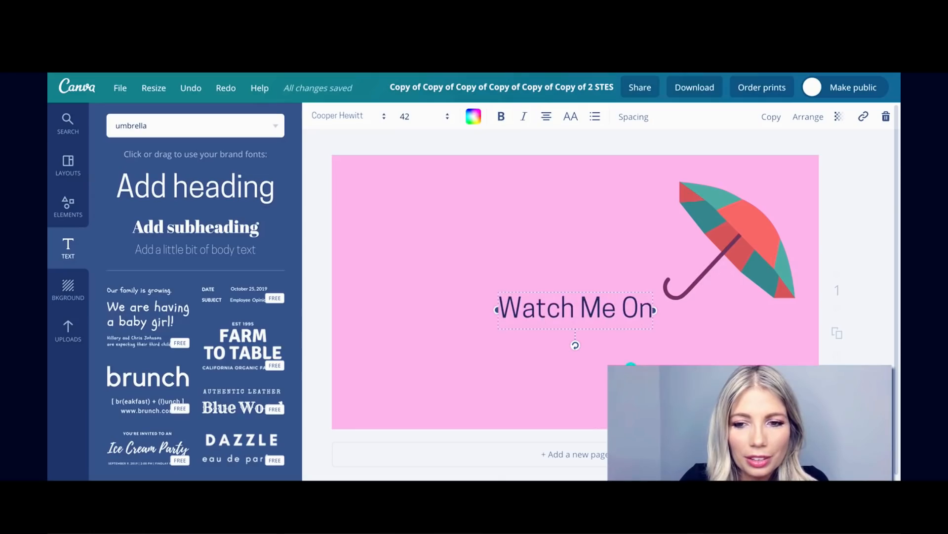
pyautogui.write('  YOUTUB')
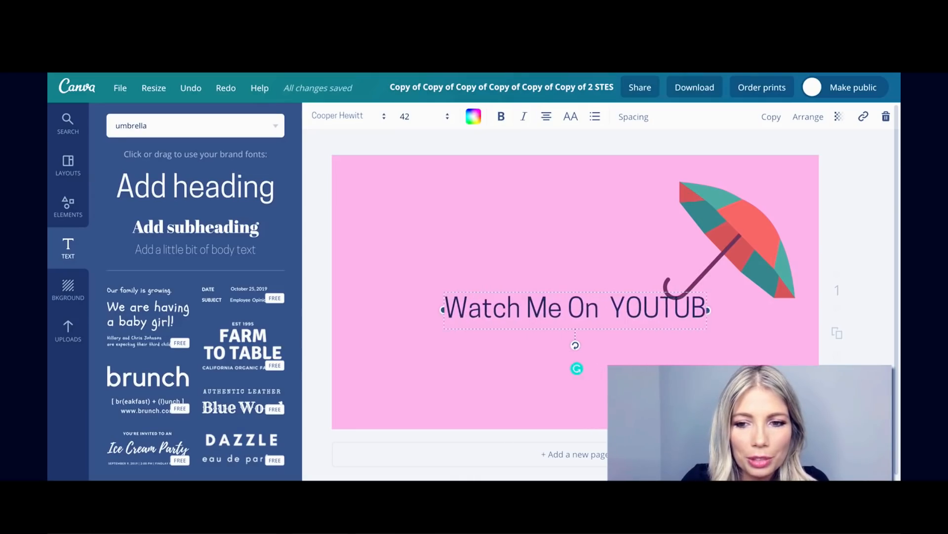
pyautogui.write('E')
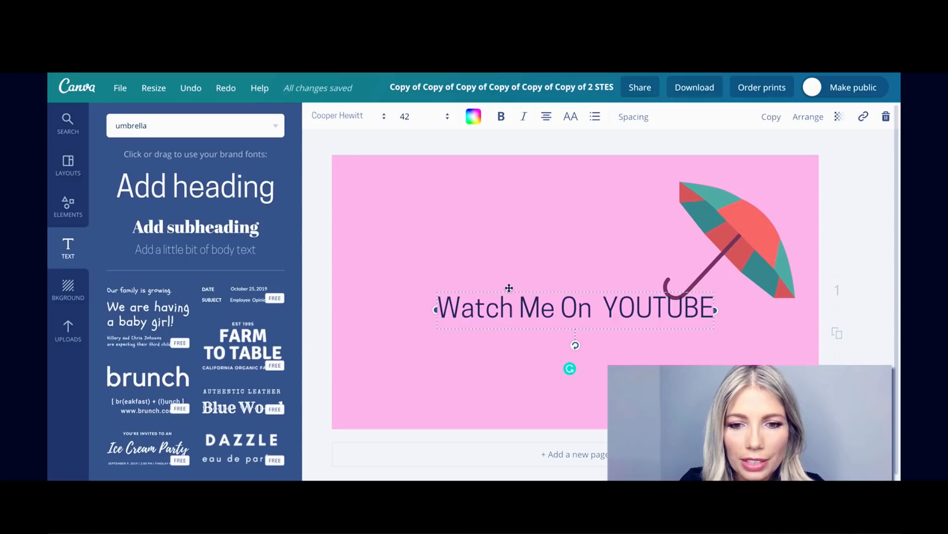
pyautogui.moveTo(508, 288); pyautogui.dragTo(431, 366)
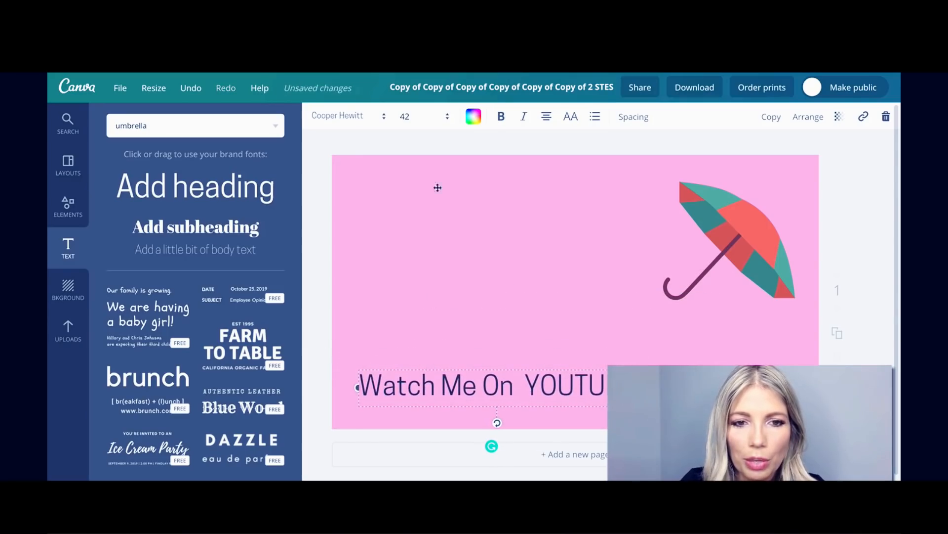
pyautogui.click(321, 192)
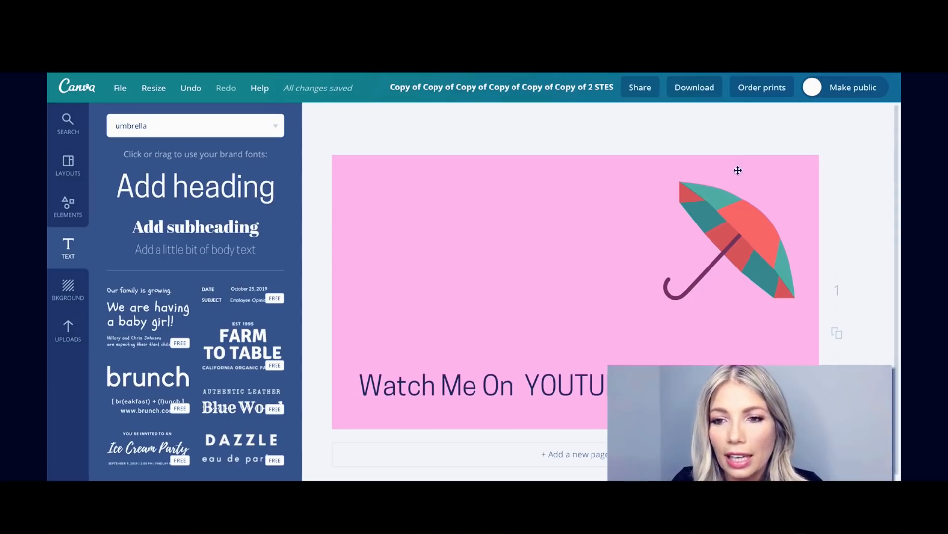
# Check the pink background's transparency, then download the design as a PNG file.
pyautogui.click(795, 166)
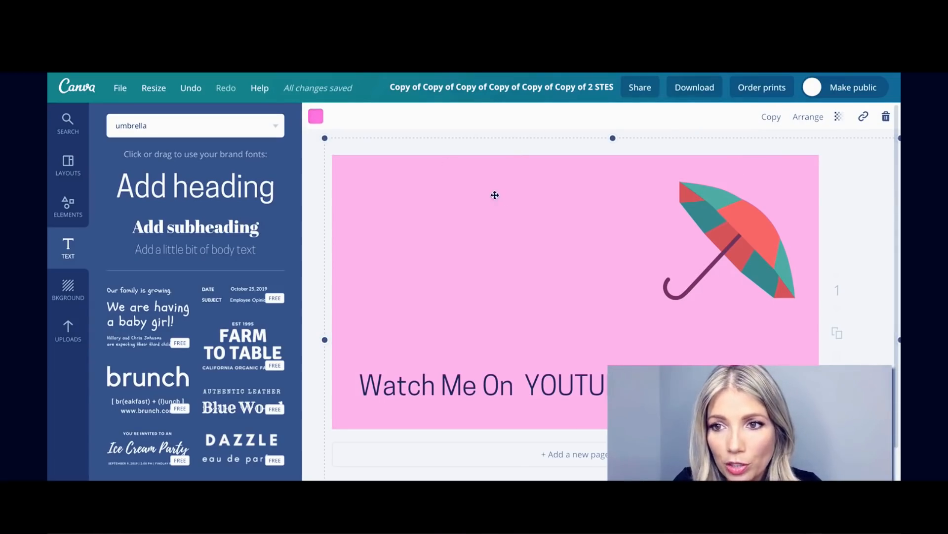
pyautogui.click(838, 117)
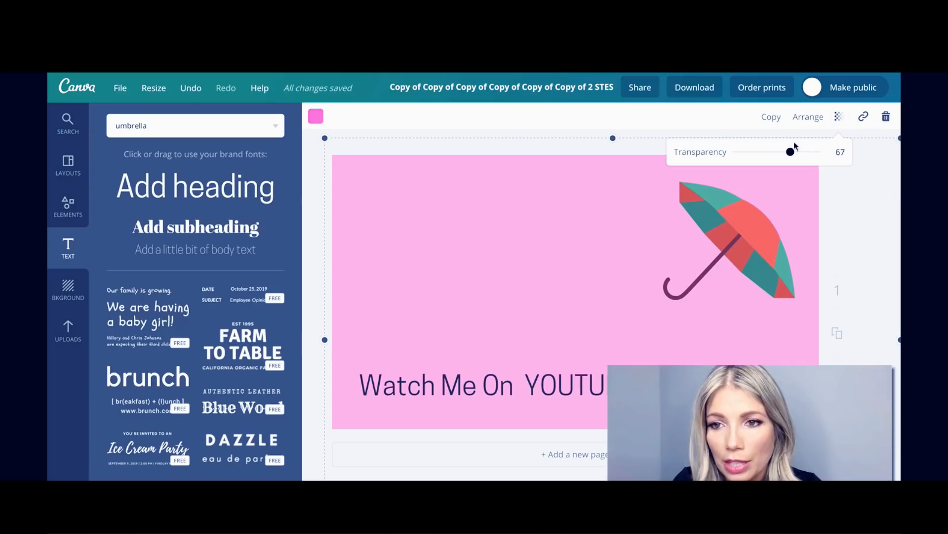
pyautogui.click(700, 84)
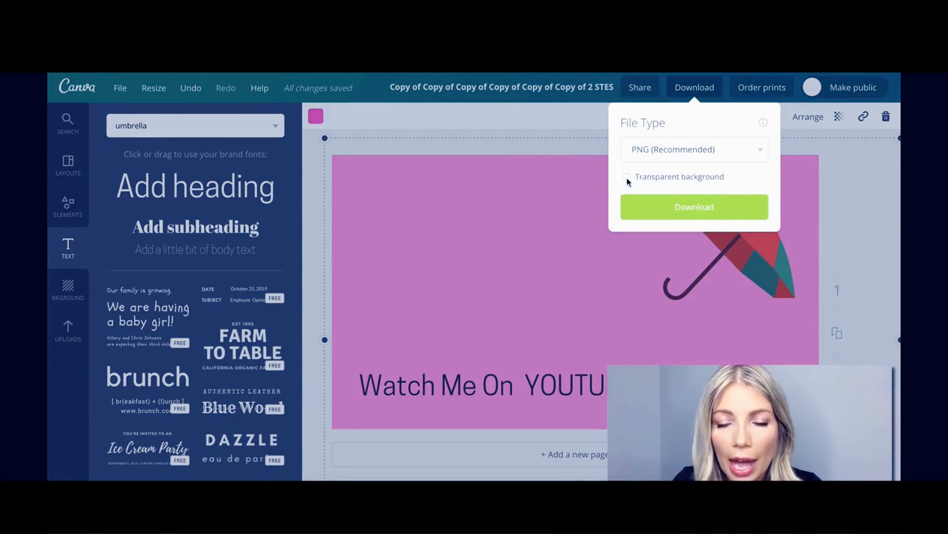
pyautogui.click(679, 217)
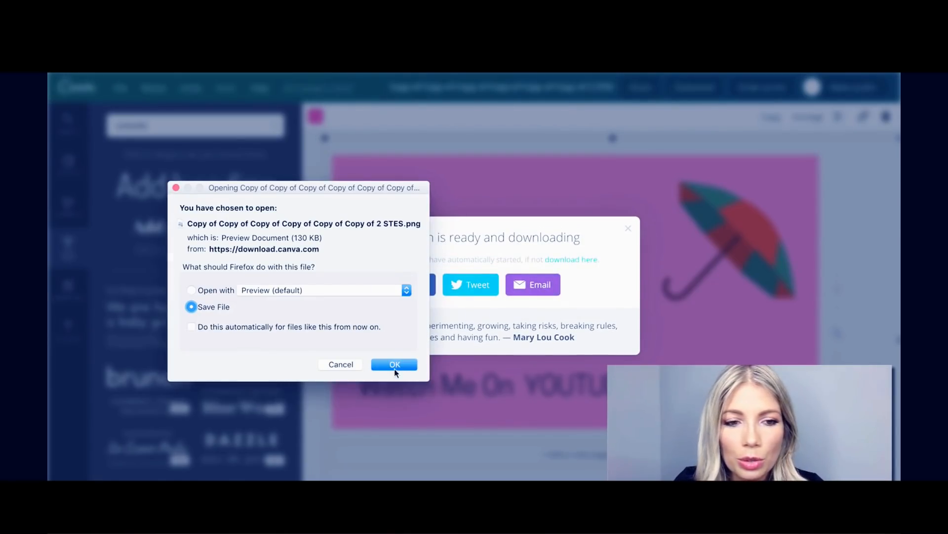
pyautogui.click(395, 364)
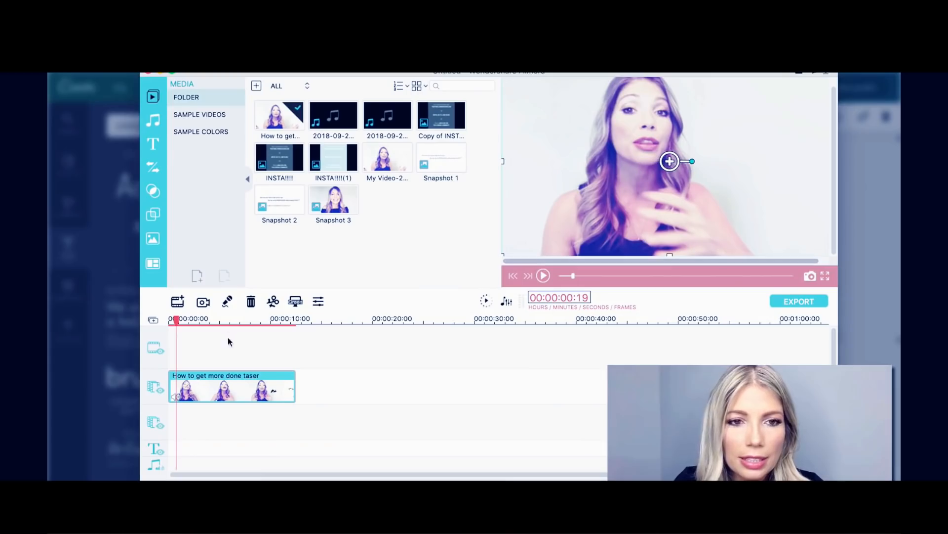
# Import the pink umbrella PNG from Downloads and drop it onto the second video track.
pyautogui.click(255, 86)
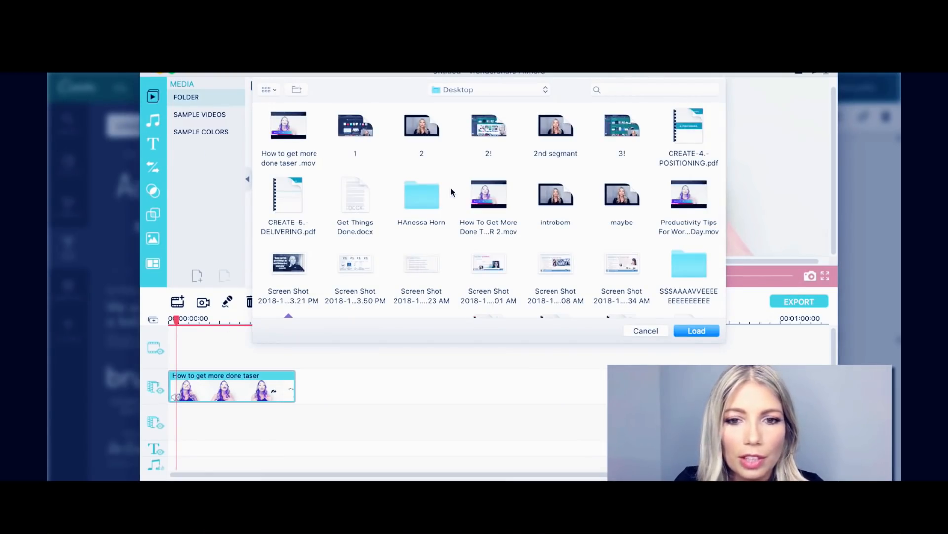
pyautogui.scroll(-5, 450, 192)
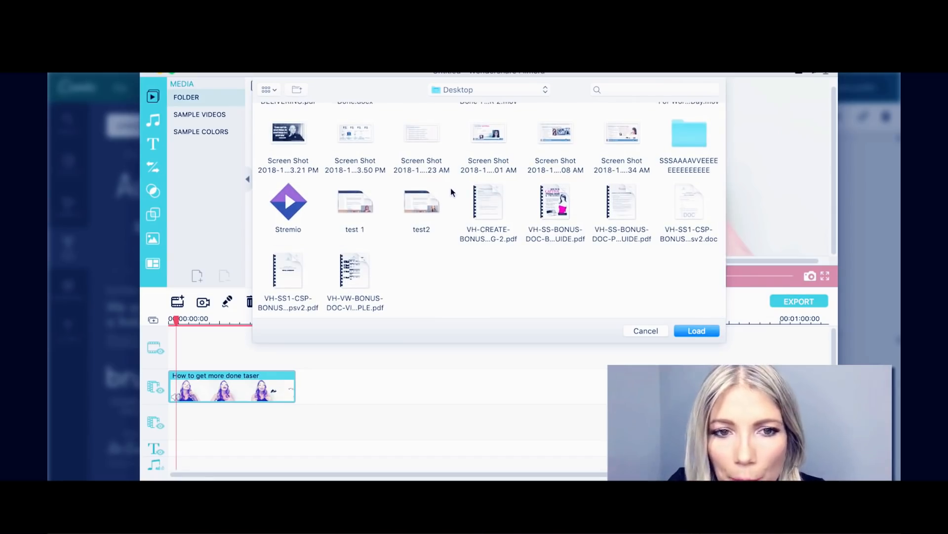
pyautogui.scroll(3, 450, 188)
pyautogui.click(482, 89)
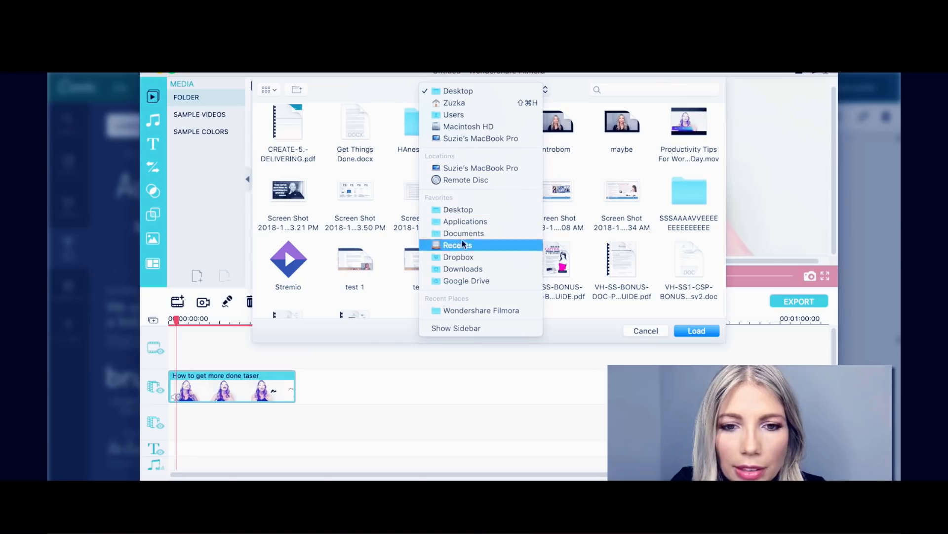
pyautogui.click(463, 269)
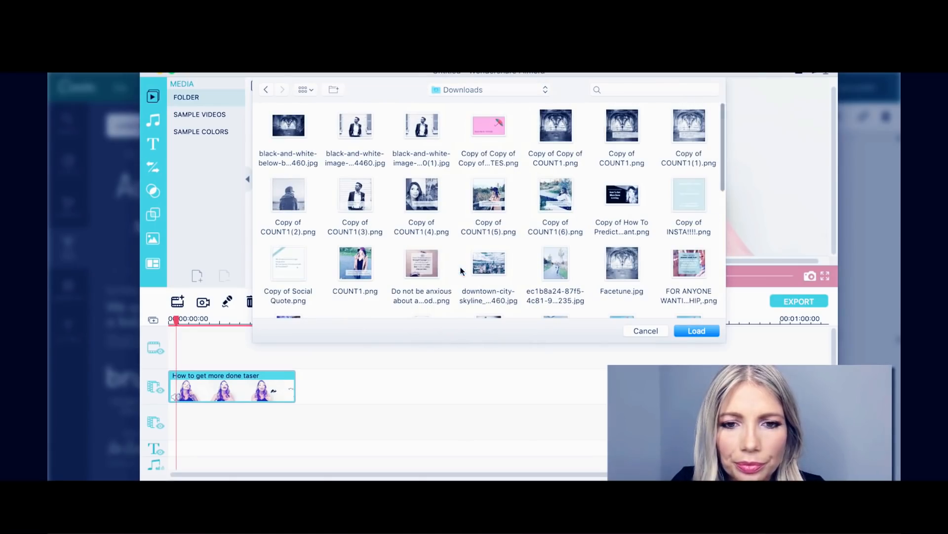
pyautogui.click(490, 123)
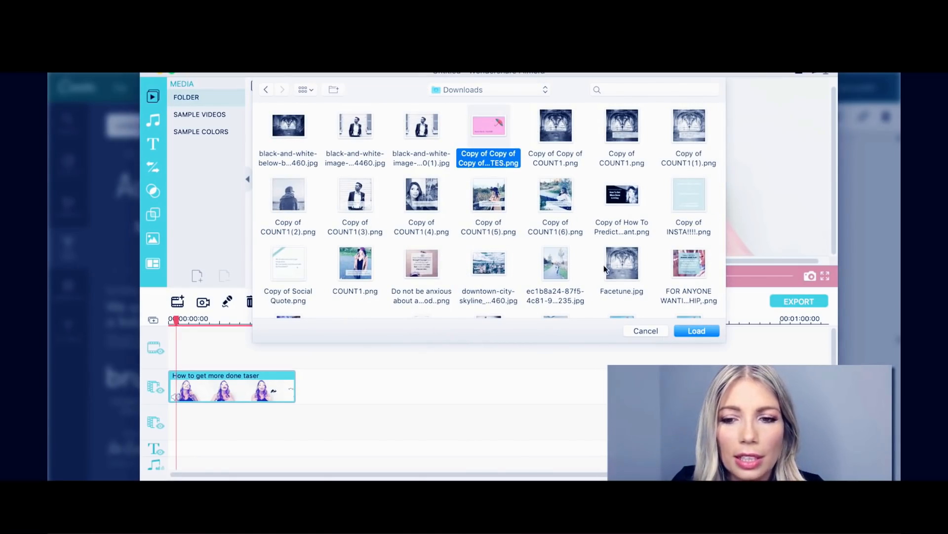
pyautogui.click(696, 331)
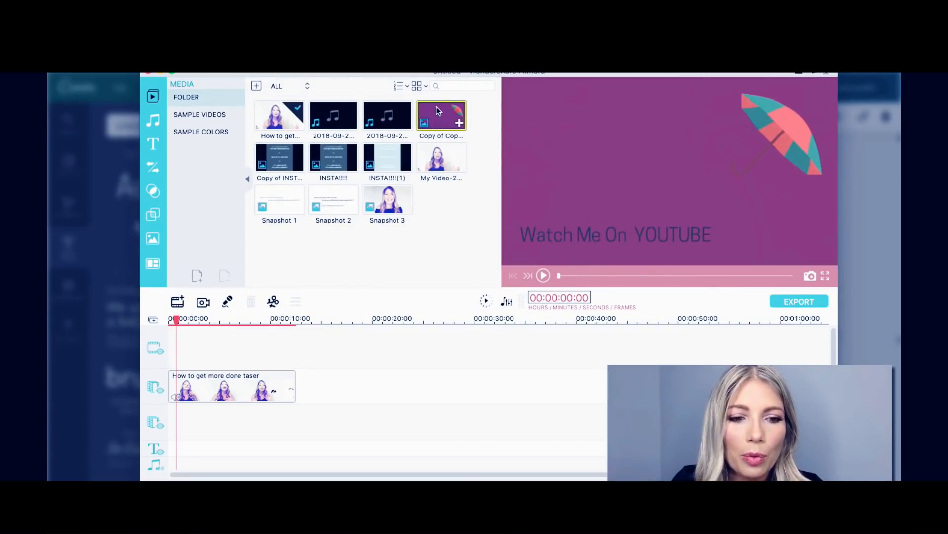
pyautogui.moveTo(437, 110); pyautogui.dragTo(196, 420)
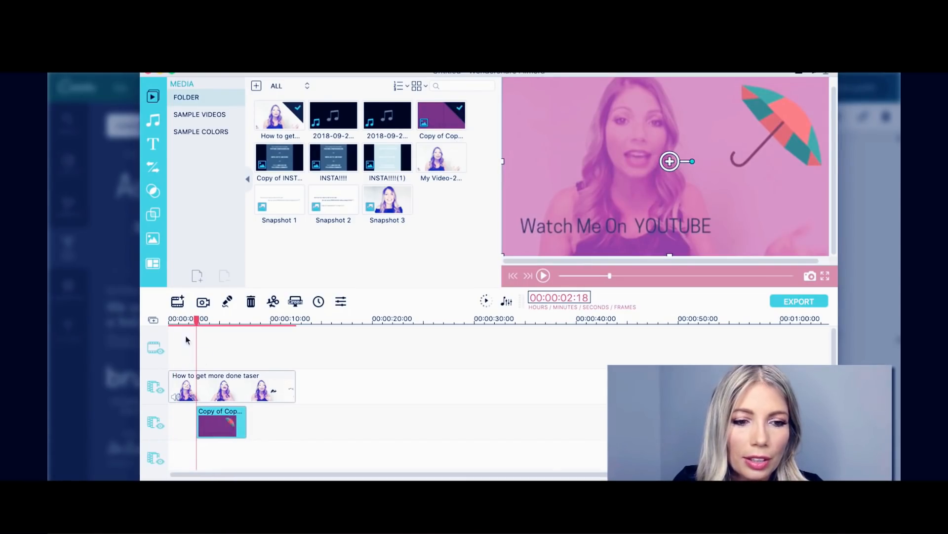
# Play the video from the start to preview the overlay, then pause it.
pyautogui.click(172, 319)
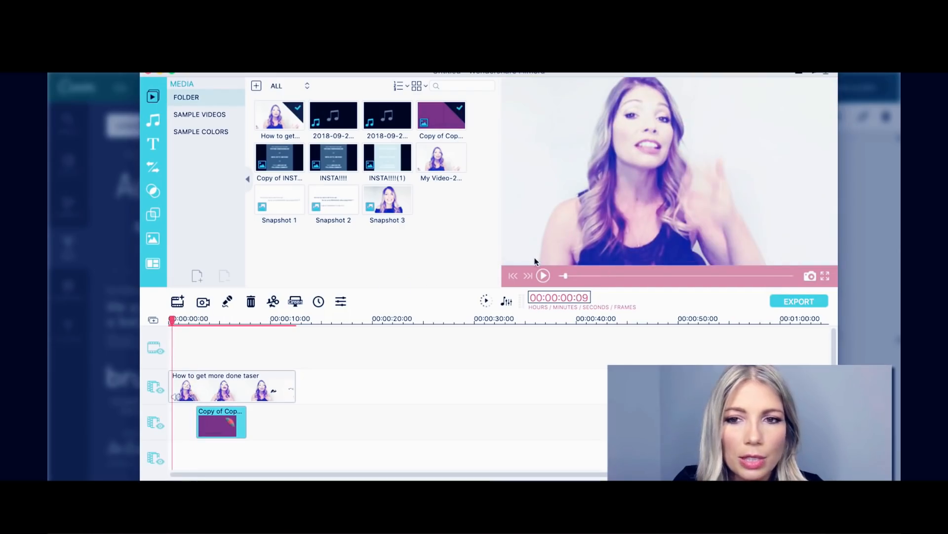
pyautogui.click(544, 275)
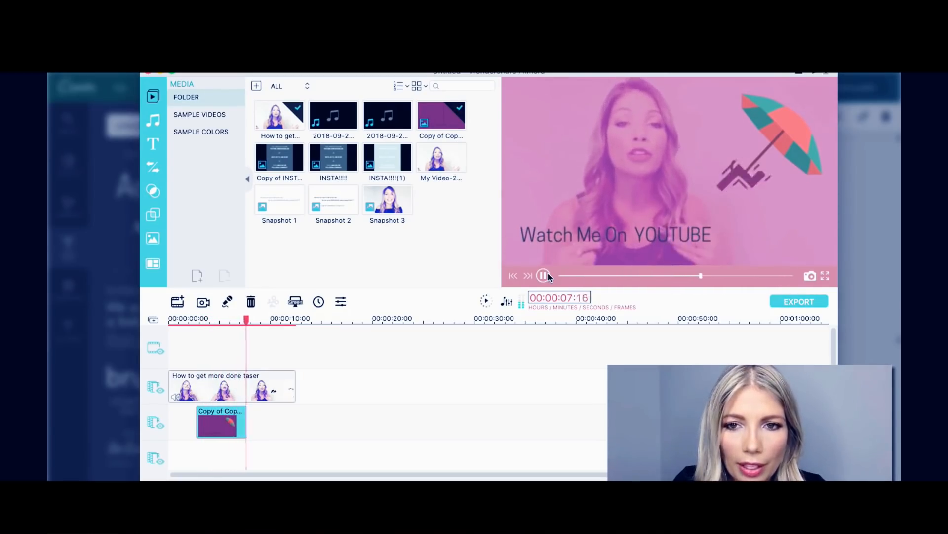
pyautogui.click(548, 275)
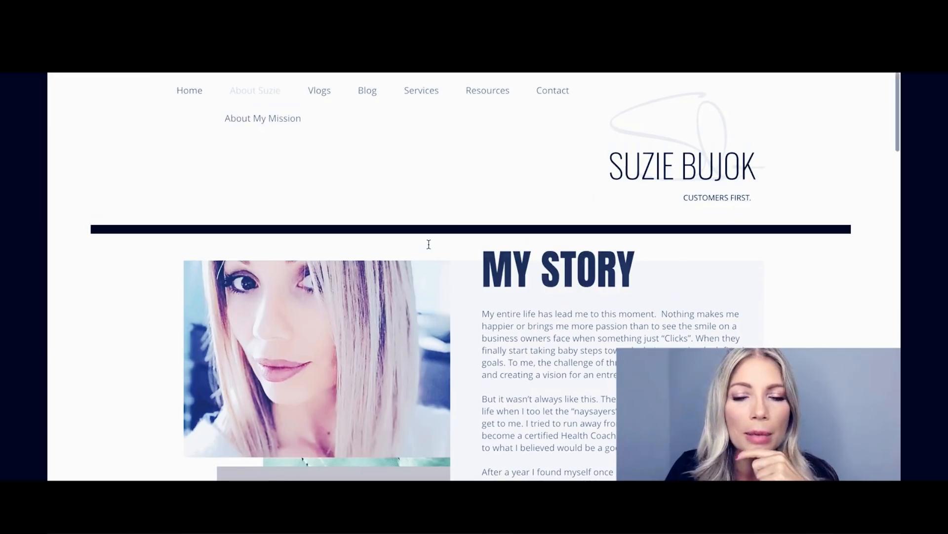
# Use ColorZilla's eyedropper on the Specialties box to copy its grey, #ACA298.
pyautogui.scroll(-5, 427, 244)
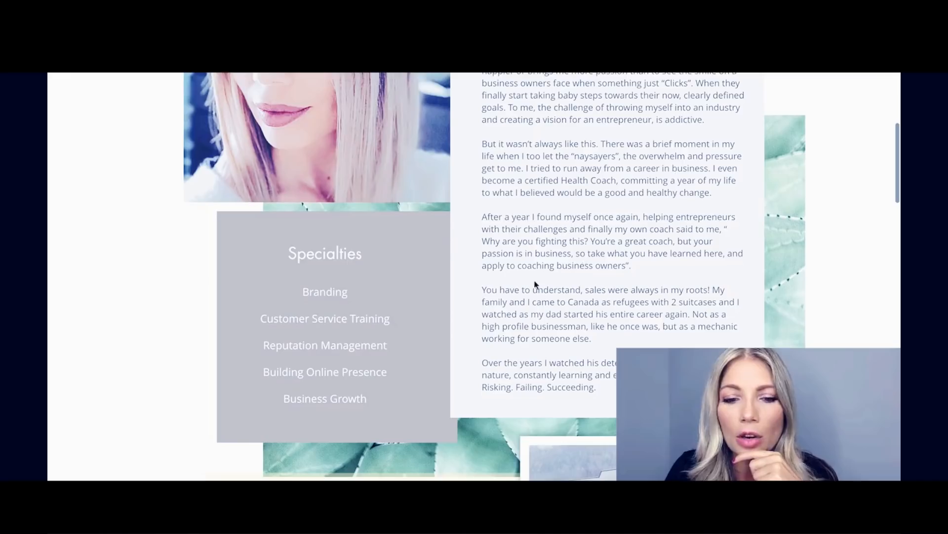
pyautogui.scroll(-4, 534, 284)
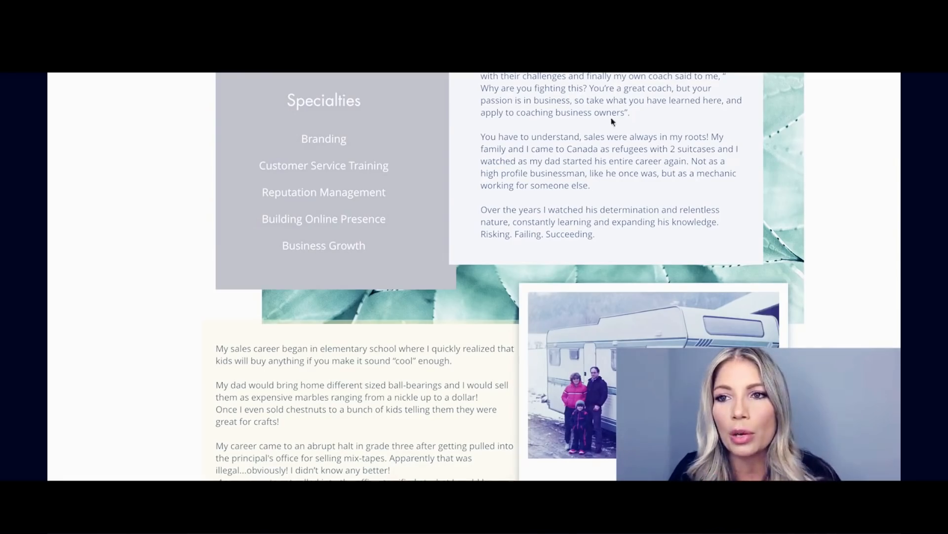
pyautogui.click(802, 72)
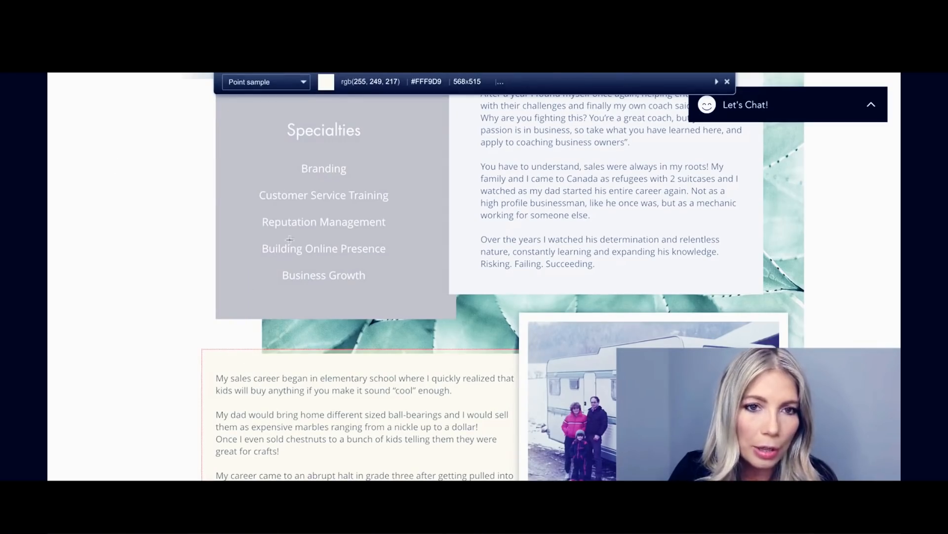
pyautogui.click(233, 140)
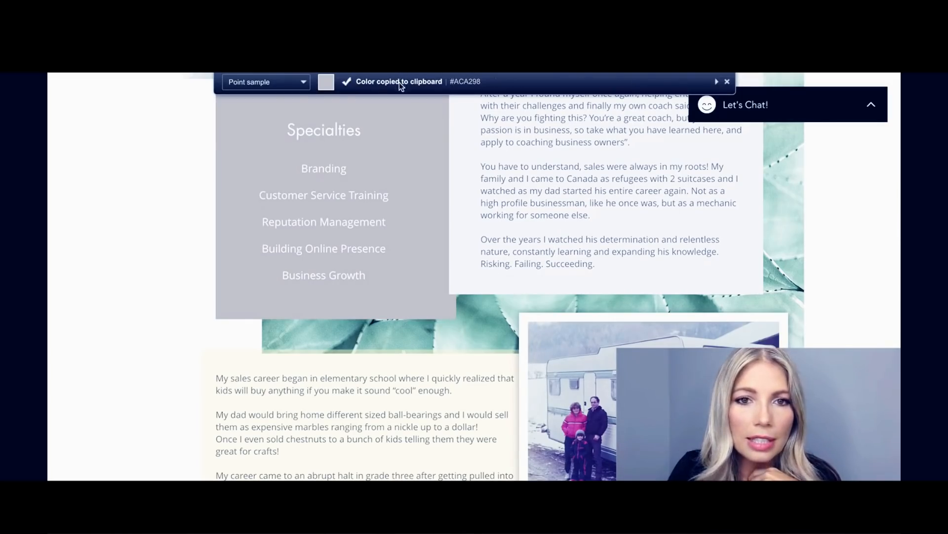
pyautogui.scroll(-1, 399, 82)
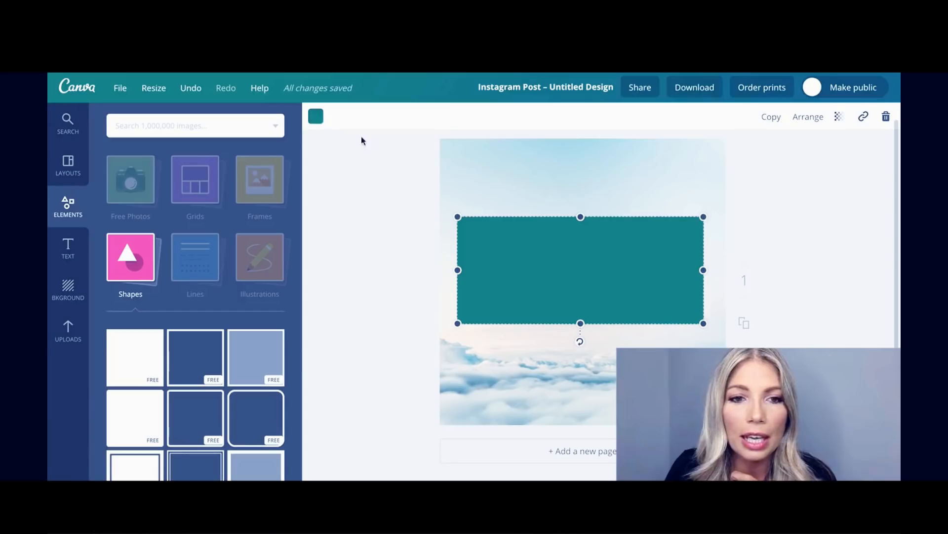
# Fill the teal rectangle over the clouds with the pasted custom colour #ACA298.
pyautogui.click(316, 118)
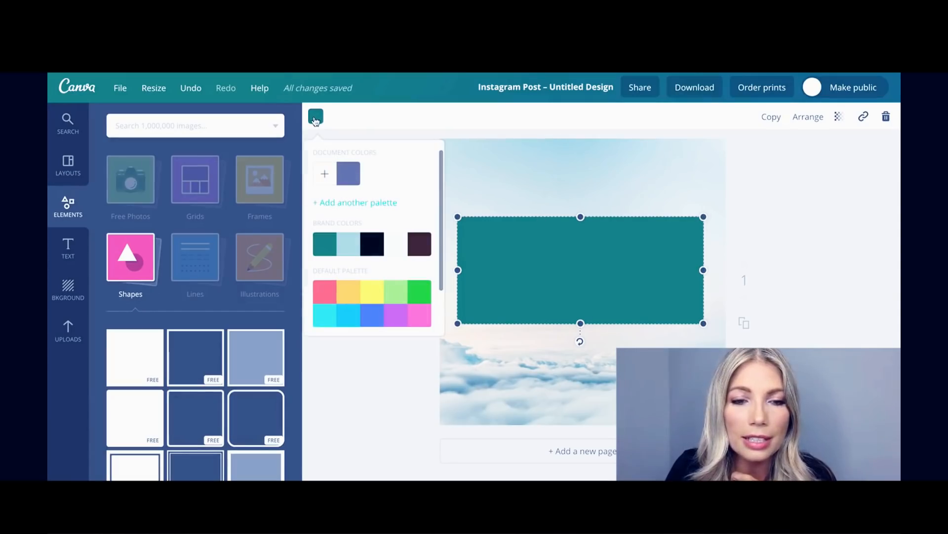
pyautogui.click(326, 175)
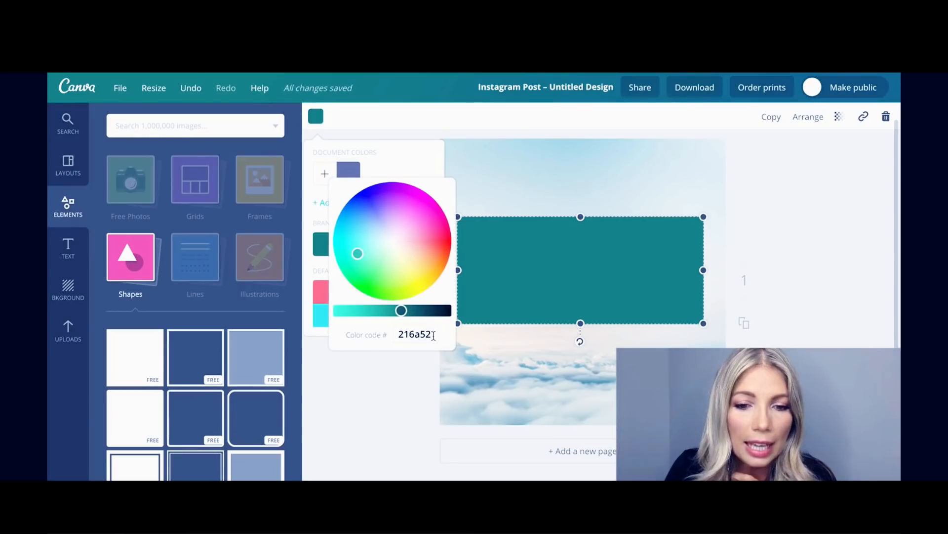
pyautogui.moveTo(434, 334); pyautogui.dragTo(390, 333)
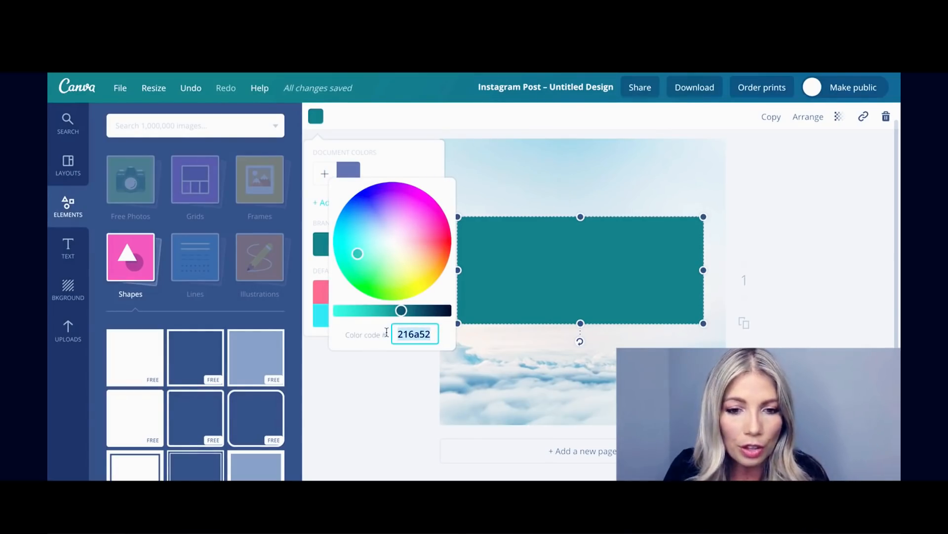
pyautogui.hotkey('ctrl', 'v')
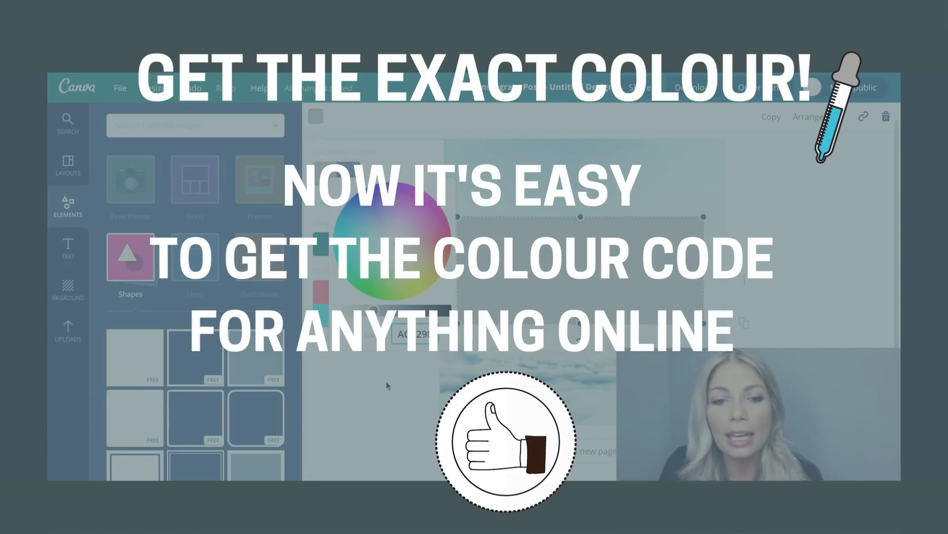
pyautogui.click(377, 414)
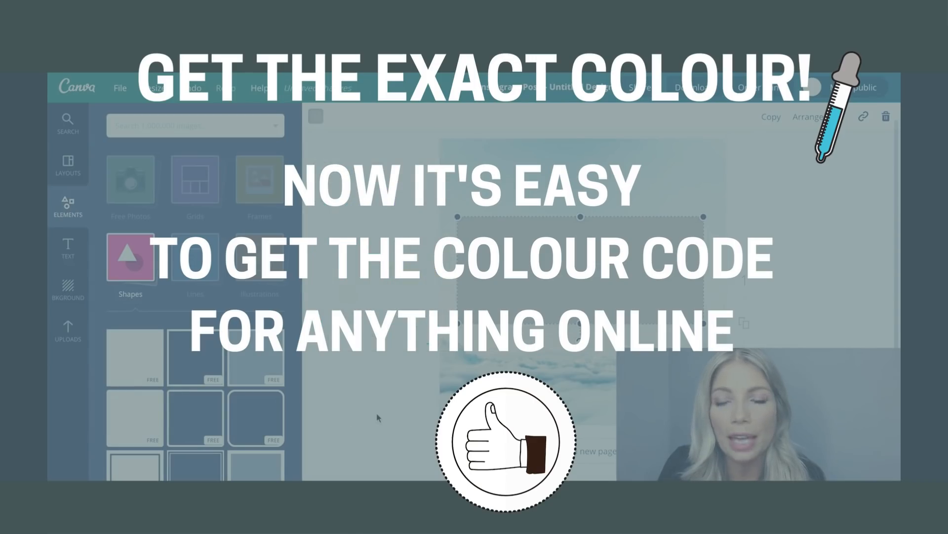